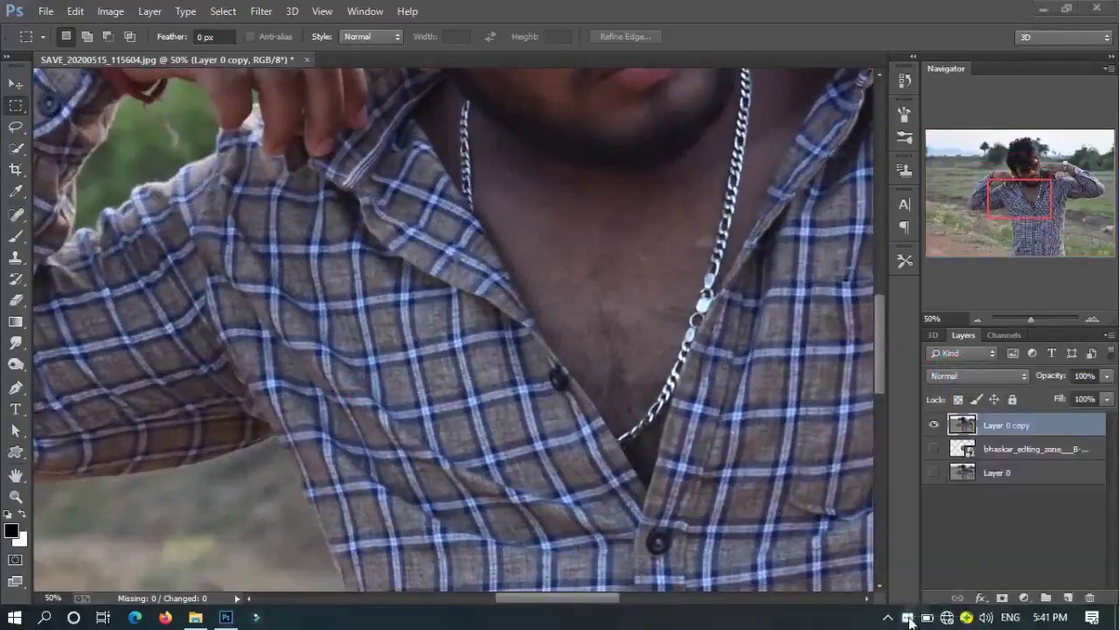
Zoom to 200% on the shirt's edge and switch to the Pen tool in Path mode
{"action": "key", "text": "ctrl+0"}
{"action": "scroll", "coordinate": [480, 277], "scroll_direction": "up", "scroll_amount": 3}
{"action": "scroll", "coordinate": [480, 276], "scroll_direction": "up", "scroll_amount": 2}
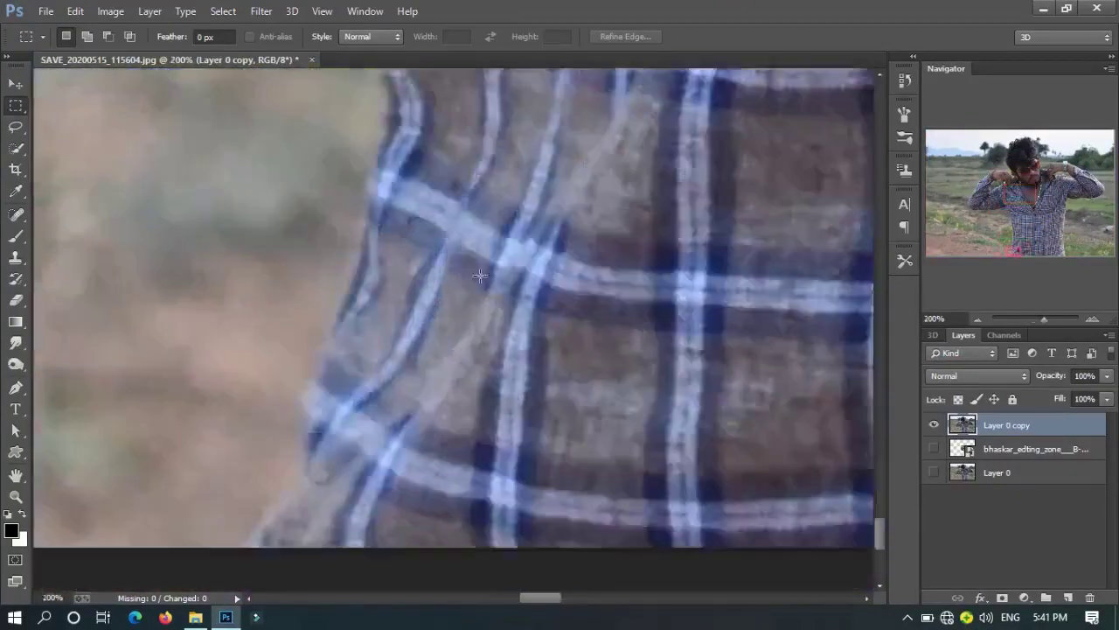
{"action": "key", "text": "p"}
Place an anchor on the sleeve's outer edge along the raised left arm
{"action": "scroll", "coordinate": [315, 419], "scroll_direction": "up", "scroll_amount": 2}
{"action": "scroll", "coordinate": [328, 451], "scroll_direction": "up", "scroll_amount": 2}
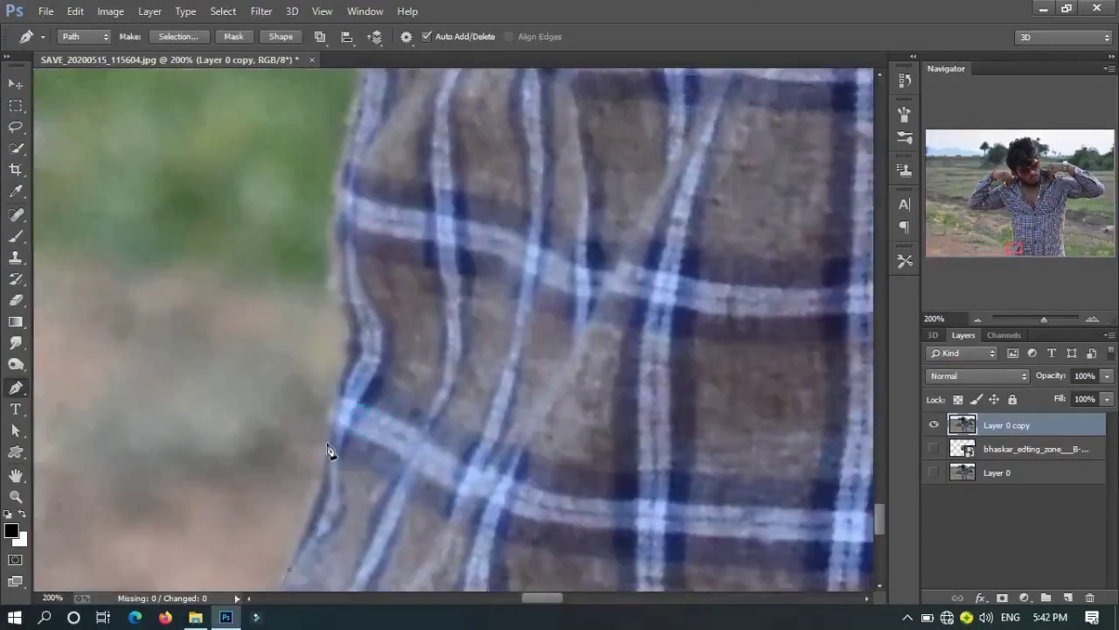
{"action": "scroll", "coordinate": [328, 450], "scroll_direction": "right", "scroll_amount": 2}
{"action": "scroll", "coordinate": [234, 319], "scroll_direction": "up", "scroll_amount": 2}
{"action": "scroll", "coordinate": [344, 295], "scroll_direction": "up", "scroll_amount": 2}
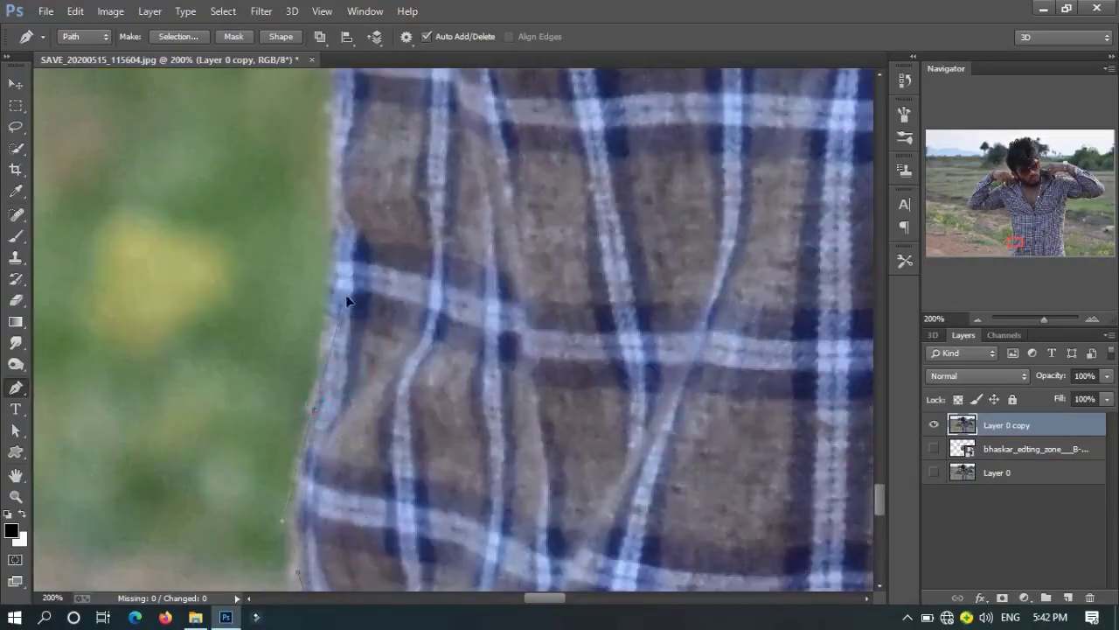
{"action": "scroll", "coordinate": [333, 382], "scroll_direction": "up", "scroll_amount": 2}
{"action": "scroll", "coordinate": [327, 233], "scroll_direction": "up", "scroll_amount": 2}
{"action": "scroll", "coordinate": [298, 454], "scroll_direction": "up", "scroll_amount": 2}
{"action": "scroll", "coordinate": [298, 455], "scroll_direction": "up", "scroll_amount": 2}
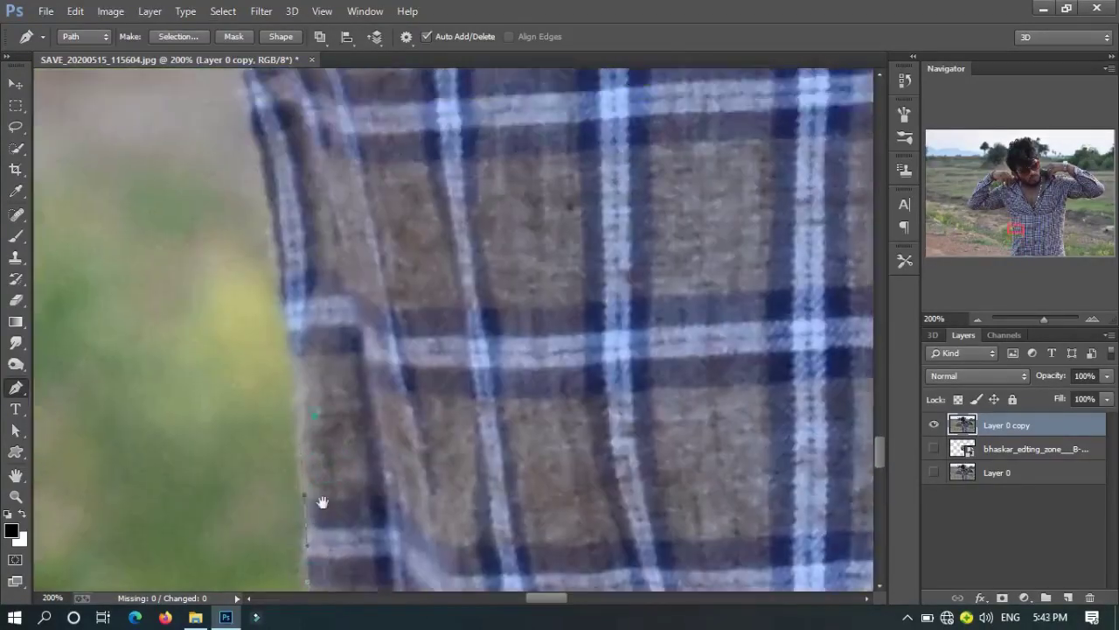
{"action": "scroll", "coordinate": [320, 499], "scroll_direction": "up", "scroll_amount": 2}
{"action": "scroll", "coordinate": [285, 432], "scroll_direction": "up", "scroll_amount": 2}
{"action": "scroll", "coordinate": [310, 475], "scroll_direction": "up", "scroll_amount": 2}
{"action": "scroll", "coordinate": [289, 468], "scroll_direction": "up", "scroll_amount": 2}
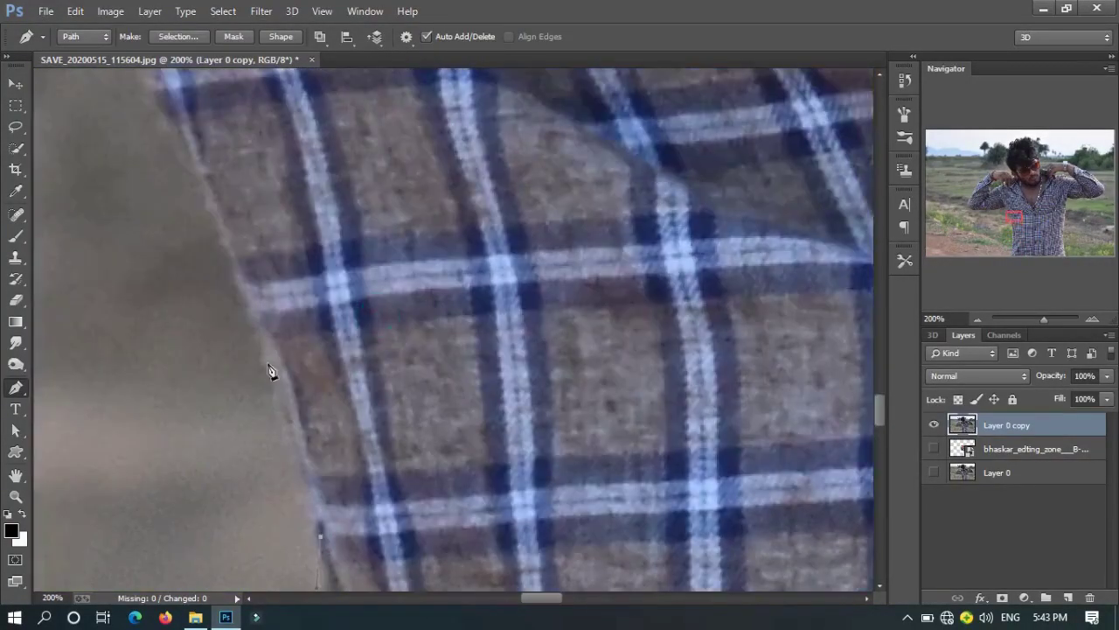
{"action": "scroll", "coordinate": [270, 370], "scroll_direction": "up", "scroll_amount": 2}
{"action": "scroll", "coordinate": [270, 369], "scroll_direction": "left", "scroll_amount": 1}
{"action": "scroll", "coordinate": [267, 370], "scroll_direction": "left", "scroll_amount": 2}
{"action": "scroll", "coordinate": [379, 432], "scroll_direction": "left", "scroll_amount": 2}
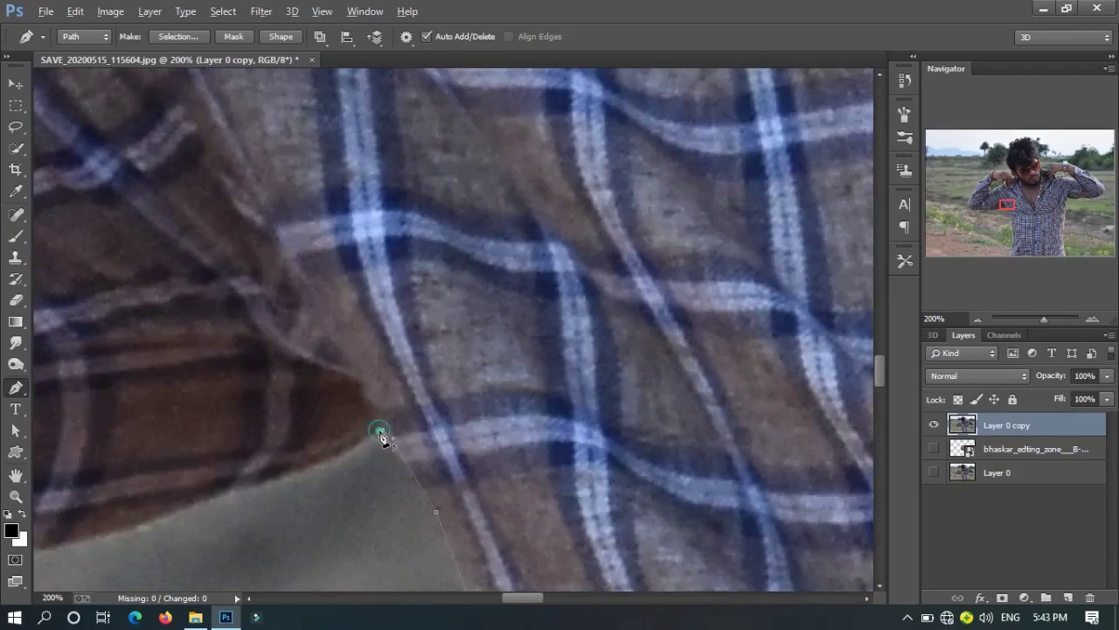
{"action": "scroll", "coordinate": [522, 400], "scroll_direction": "left", "scroll_amount": 2}
{"action": "scroll", "coordinate": [262, 455], "scroll_direction": "up", "scroll_amount": 2}
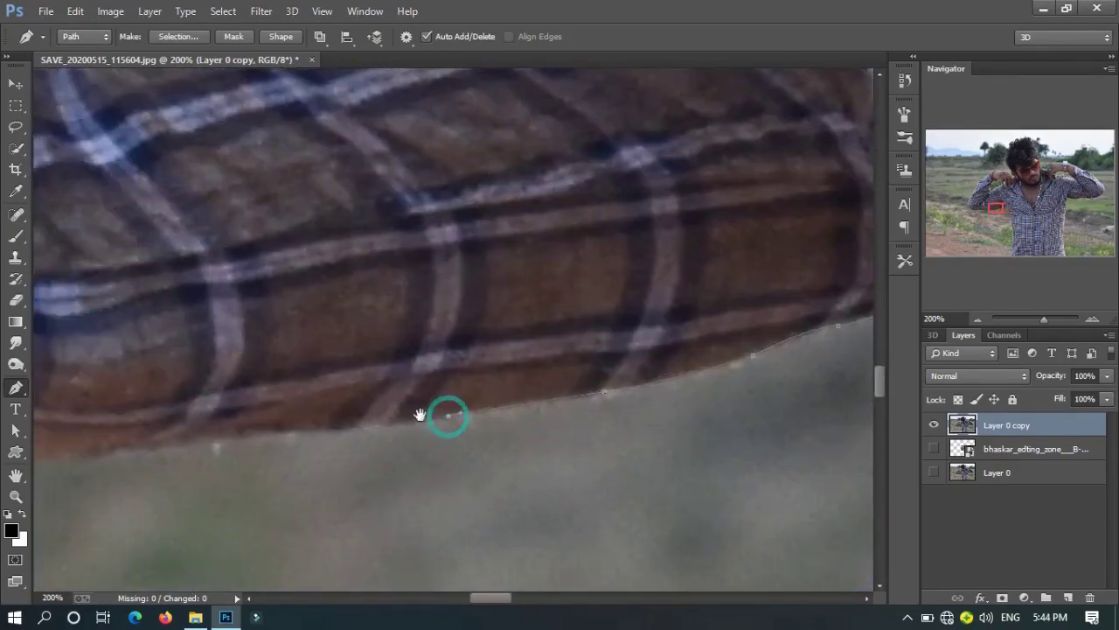
{"action": "scroll", "coordinate": [420, 415], "scroll_direction": "left", "scroll_amount": 2}
{"action": "scroll", "coordinate": [559, 448], "scroll_direction": "left", "scroll_amount": 1}
{"action": "scroll", "coordinate": [488, 438], "scroll_direction": "left", "scroll_amount": 2}
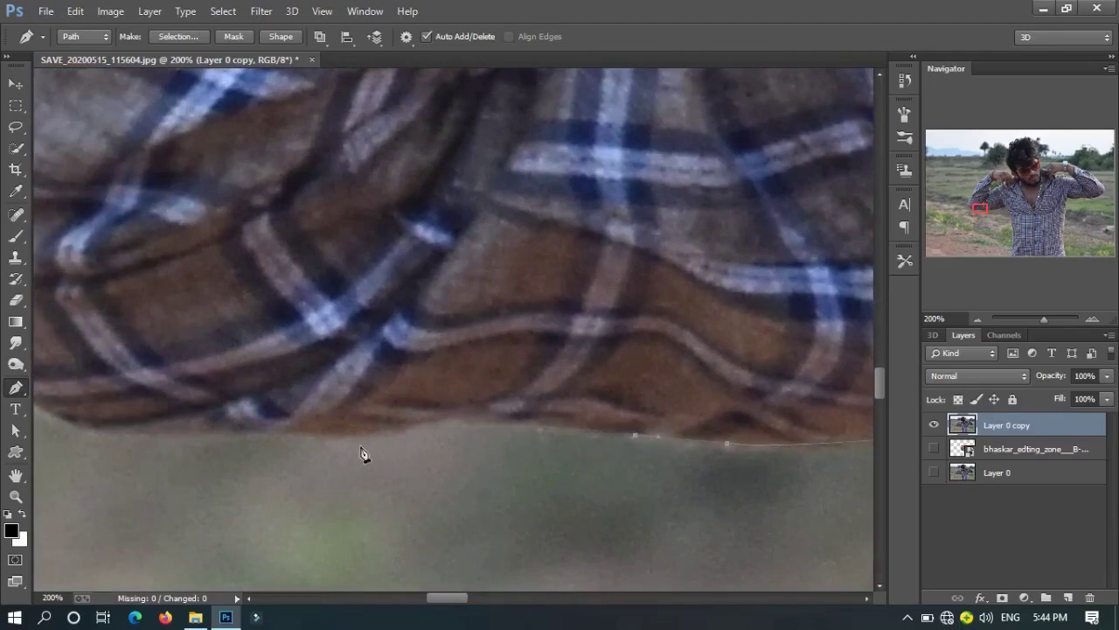
{"action": "scroll", "coordinate": [553, 426], "scroll_direction": "left", "scroll_amount": 2}
{"action": "scroll", "coordinate": [300, 446], "scroll_direction": "up", "scroll_amount": 2}
{"action": "scroll", "coordinate": [260, 252], "scroll_direction": "left", "scroll_amount": 2}
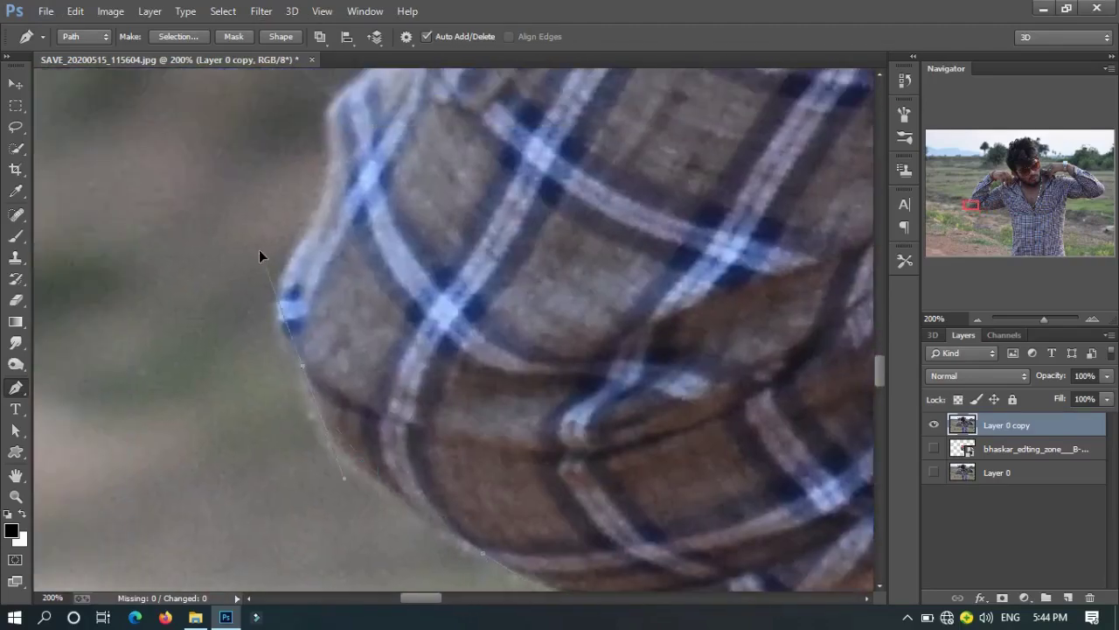
{"action": "scroll", "coordinate": [340, 358], "scroll_direction": "left", "scroll_amount": 2}
{"action": "scroll", "coordinate": [323, 444], "scroll_direction": "left", "scroll_amount": 2}
{"action": "scroll", "coordinate": [297, 460], "scroll_direction": "up", "scroll_amount": 1}
{"action": "scroll", "coordinate": [298, 459], "scroll_direction": "right", "scroll_amount": 2}
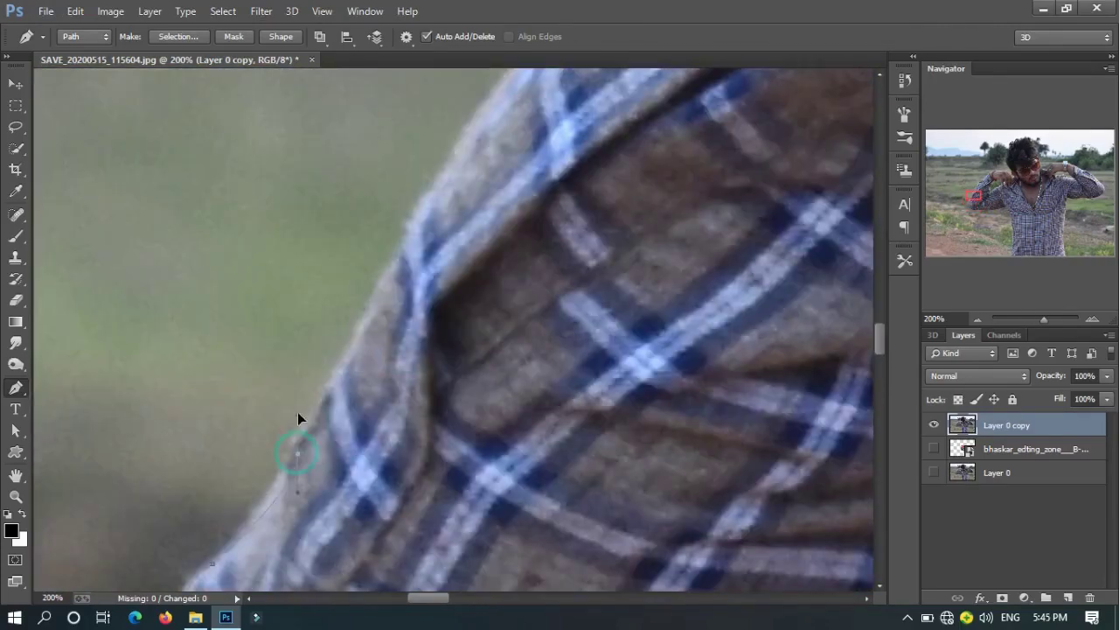
{"action": "scroll", "coordinate": [321, 472], "scroll_direction": "left", "scroll_amount": 2}
{"action": "scroll", "coordinate": [392, 380], "scroll_direction": "down", "scroll_amount": 1}
{"action": "scroll", "coordinate": [367, 405], "scroll_direction": "up", "scroll_amount": 1}
{"action": "scroll", "coordinate": [367, 405], "scroll_direction": "down", "scroll_amount": 1}
{"action": "left_click", "coordinate": [367, 393]}
Add a curved anchor on top of the shoulder, following its edge
{"action": "scroll", "coordinate": [372, 408], "scroll_direction": "left", "scroll_amount": 2}
{"action": "scroll", "coordinate": [479, 320], "scroll_direction": "up", "scroll_amount": 2}
{"action": "scroll", "coordinate": [365, 302], "scroll_direction": "up", "scroll_amount": 1}
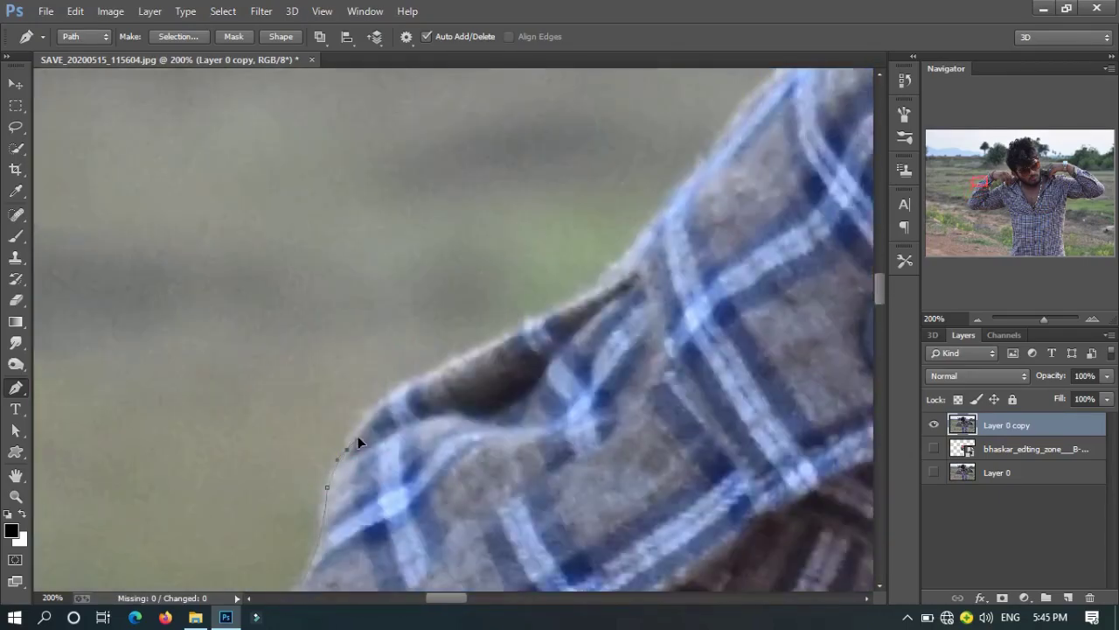
{"action": "scroll", "coordinate": [440, 379], "scroll_direction": "right", "scroll_amount": 2}
{"action": "scroll", "coordinate": [467, 280], "scroll_direction": "up", "scroll_amount": 1}
{"action": "scroll", "coordinate": [485, 352], "scroll_direction": "up", "scroll_amount": 1}
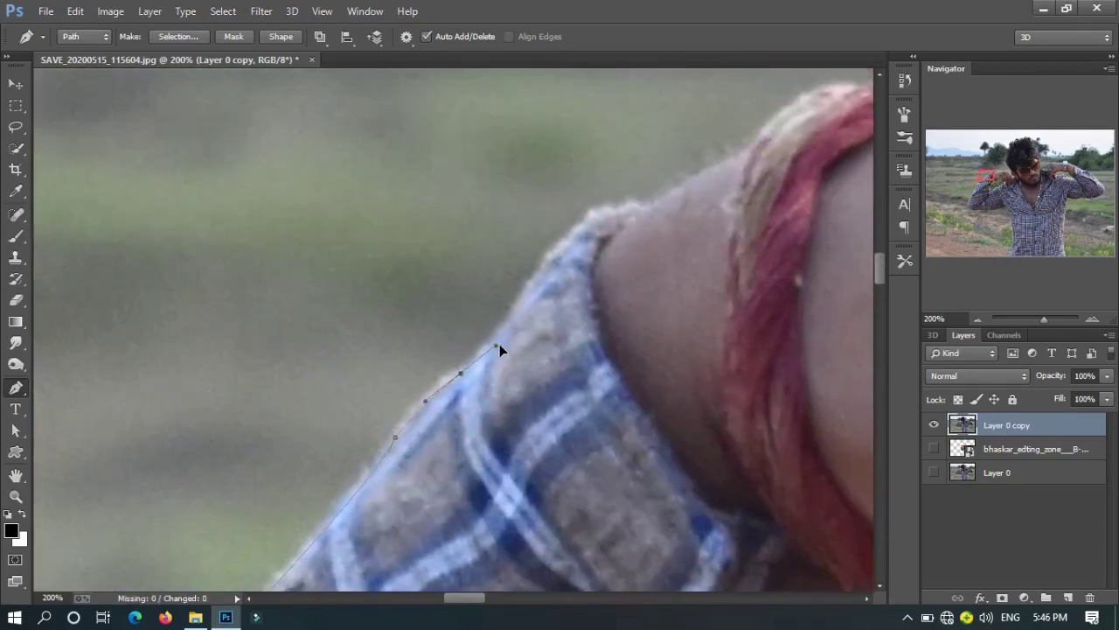
{"action": "scroll", "coordinate": [395, 551], "scroll_direction": "up", "scroll_amount": 1}
{"action": "scroll", "coordinate": [542, 422], "scroll_direction": "up", "scroll_amount": 1}
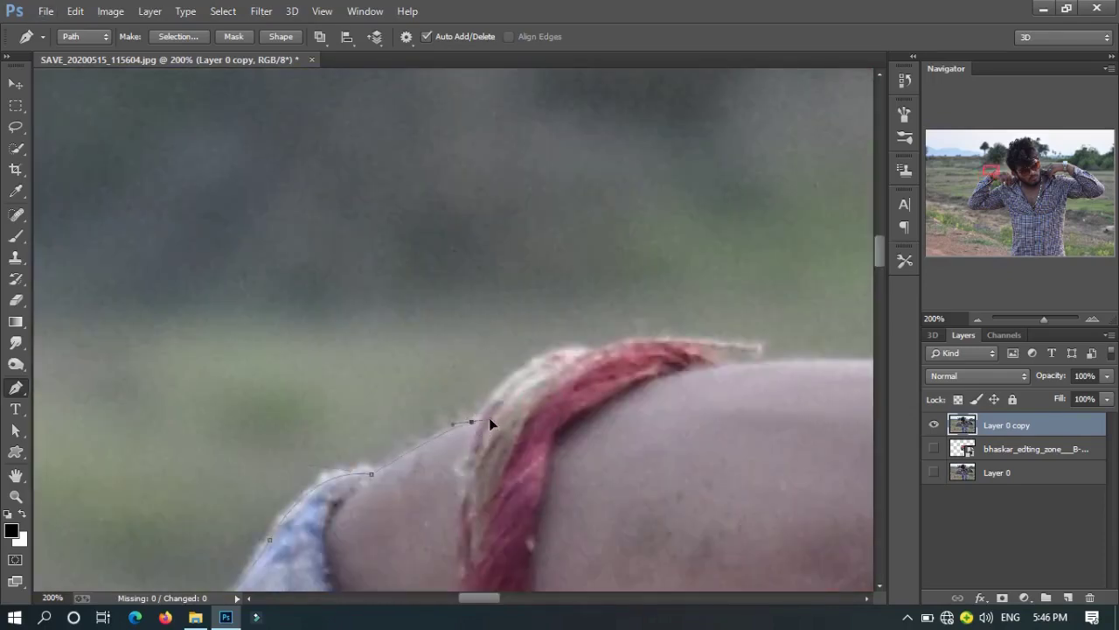
{"action": "scroll", "coordinate": [490, 420], "scroll_direction": "right", "scroll_amount": 1}
{"action": "scroll", "coordinate": [612, 472], "scroll_direction": "right", "scroll_amount": 2}
{"action": "left_click", "coordinate": [519, 445]}
{"action": "scroll", "coordinate": [519, 445], "scroll_direction": "right", "scroll_amount": 1}
{"action": "left_click_drag", "start_coordinate": [376, 414], "coordinate": [393, 426]}
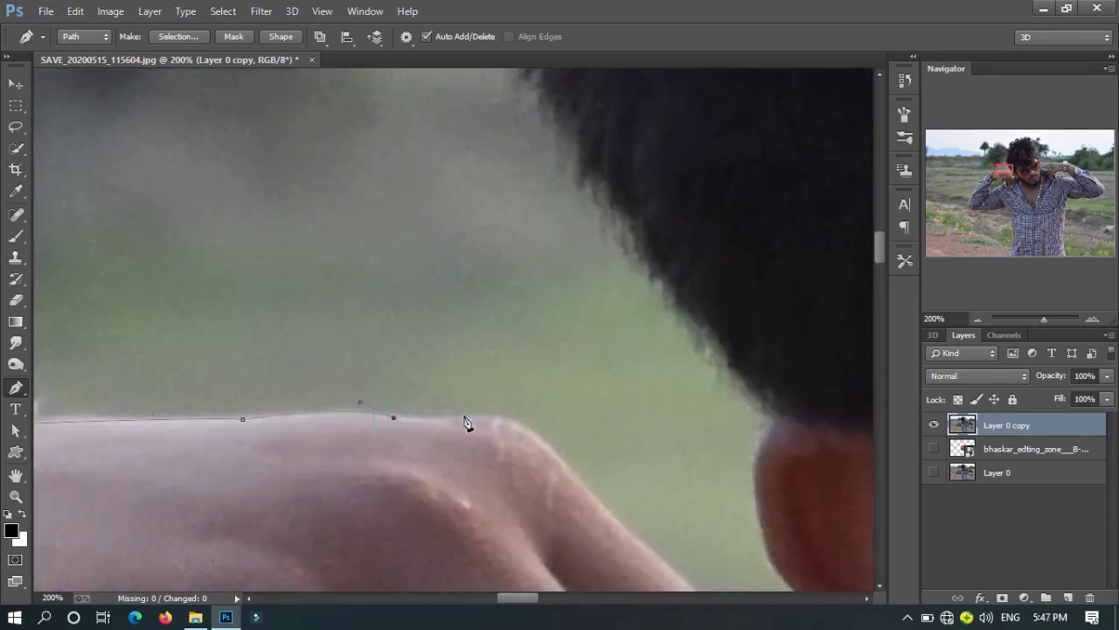
Pan the zoomed view around the hand by the ear and the right forearm
{"action": "scroll", "coordinate": [494, 435], "scroll_direction": "down", "scroll_amount": 2}
{"action": "scroll", "coordinate": [411, 333], "scroll_direction": "right", "scroll_amount": 2}
{"action": "scroll", "coordinate": [359, 263], "scroll_direction": "down", "scroll_amount": 1}
{"action": "scroll", "coordinate": [376, 216], "scroll_direction": "down", "scroll_amount": 1}
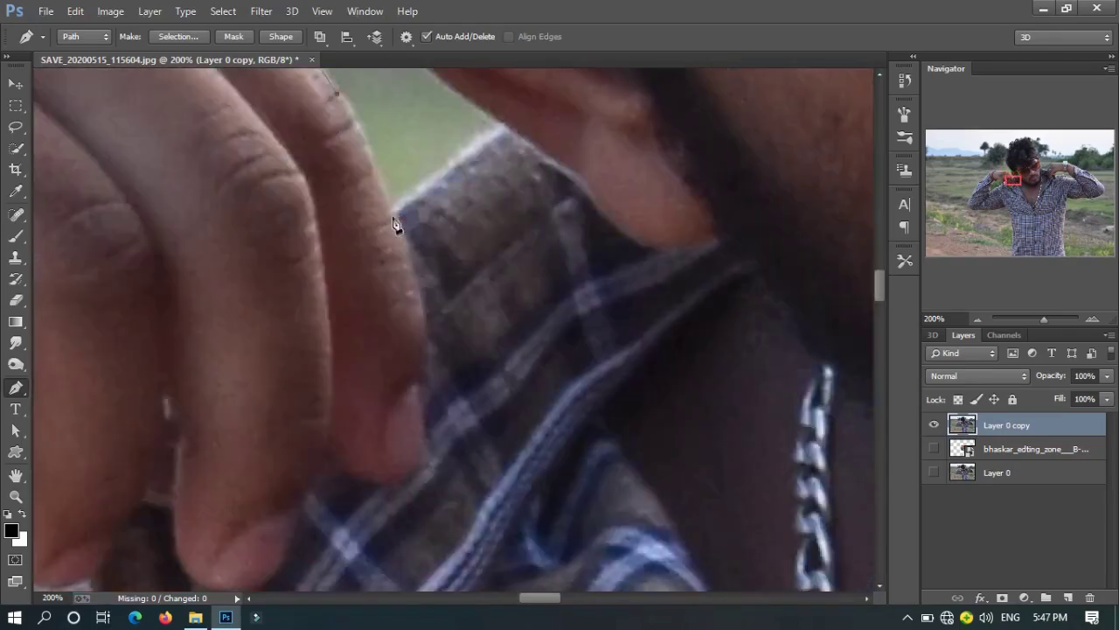
{"action": "scroll", "coordinate": [504, 133], "scroll_direction": "up", "scroll_amount": 3}
{"action": "scroll", "coordinate": [492, 326], "scroll_direction": "left", "scroll_amount": 1}
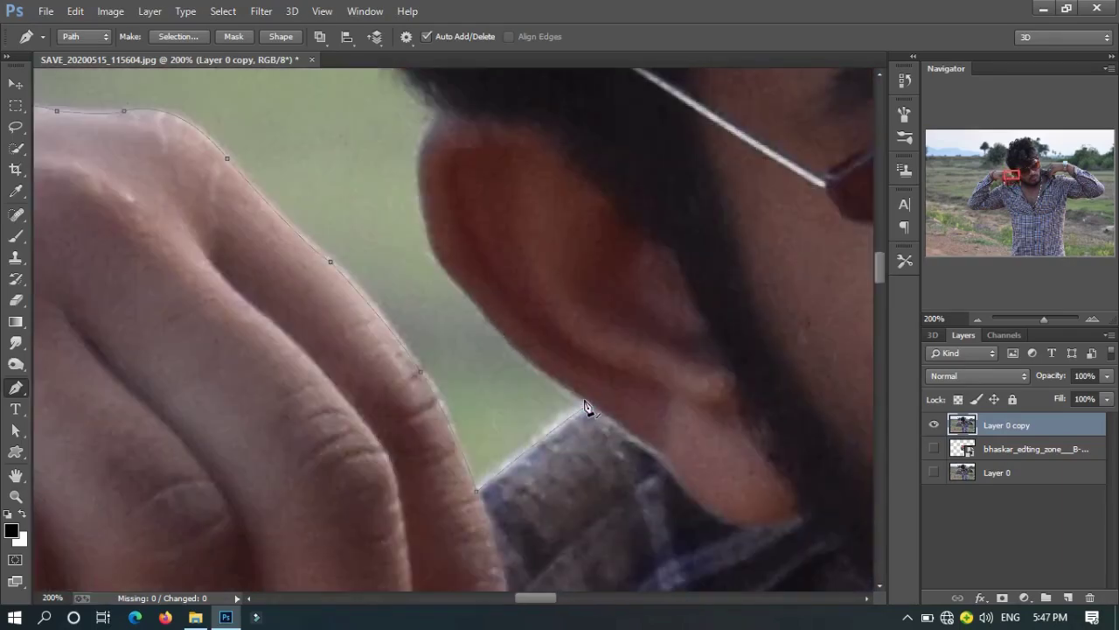
{"action": "scroll", "coordinate": [584, 407], "scroll_direction": "up", "scroll_amount": 2}
{"action": "scroll", "coordinate": [507, 463], "scroll_direction": "up", "scroll_amount": 2}
{"action": "scroll", "coordinate": [507, 464], "scroll_direction": "left", "scroll_amount": 1}
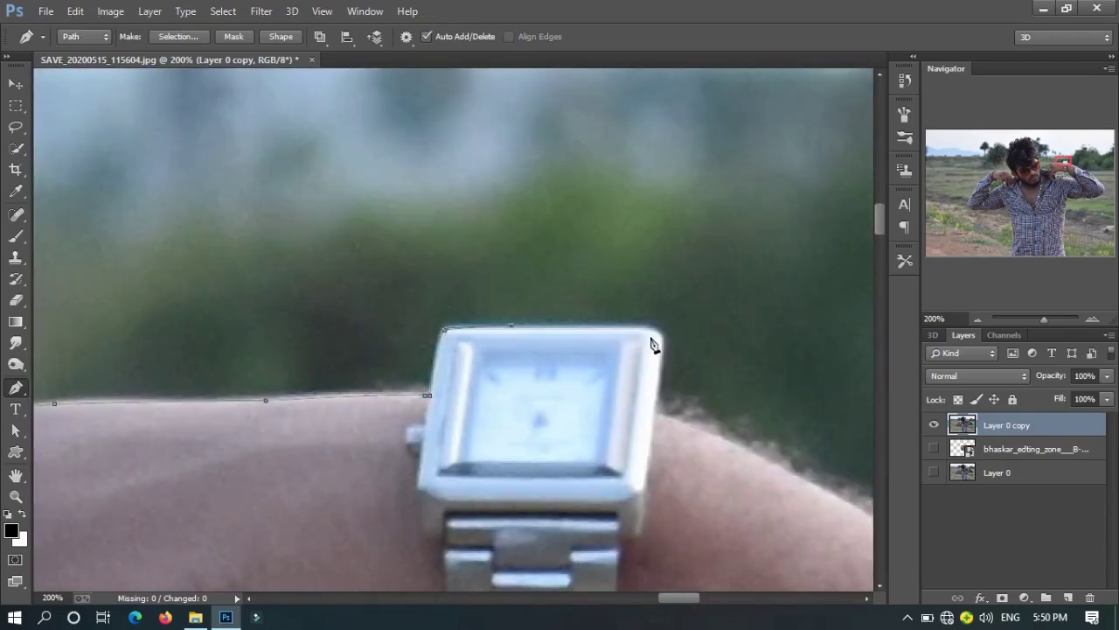
Anchor the path at the watch's top-right corner and curve it along the sleeve's top edge
{"action": "left_click", "coordinate": [646, 329]}
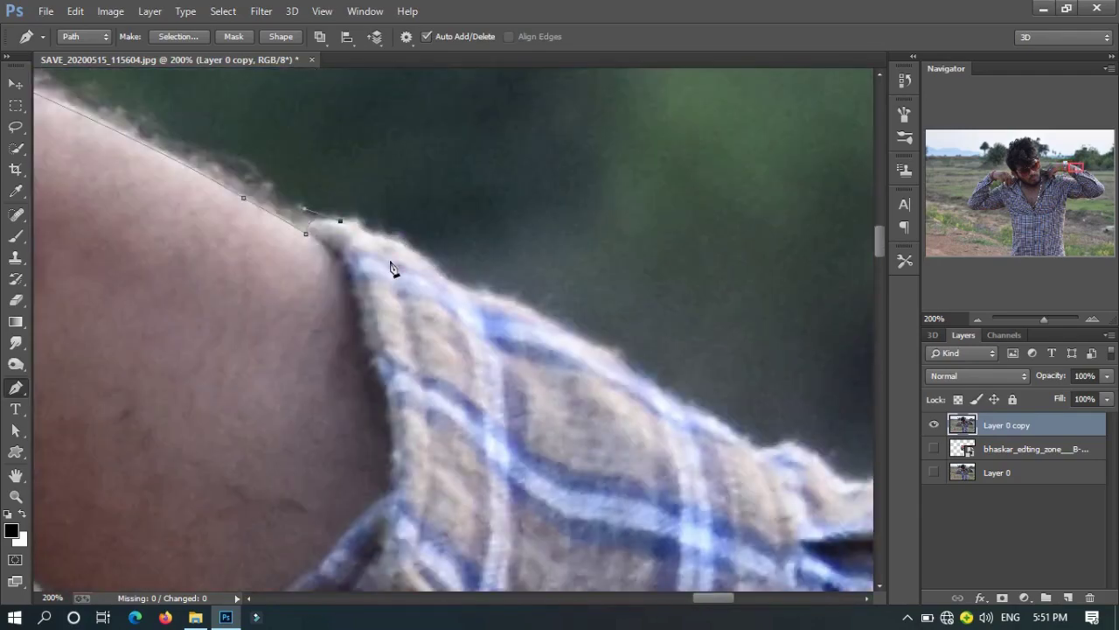
{"action": "left_click", "coordinate": [364, 227]}
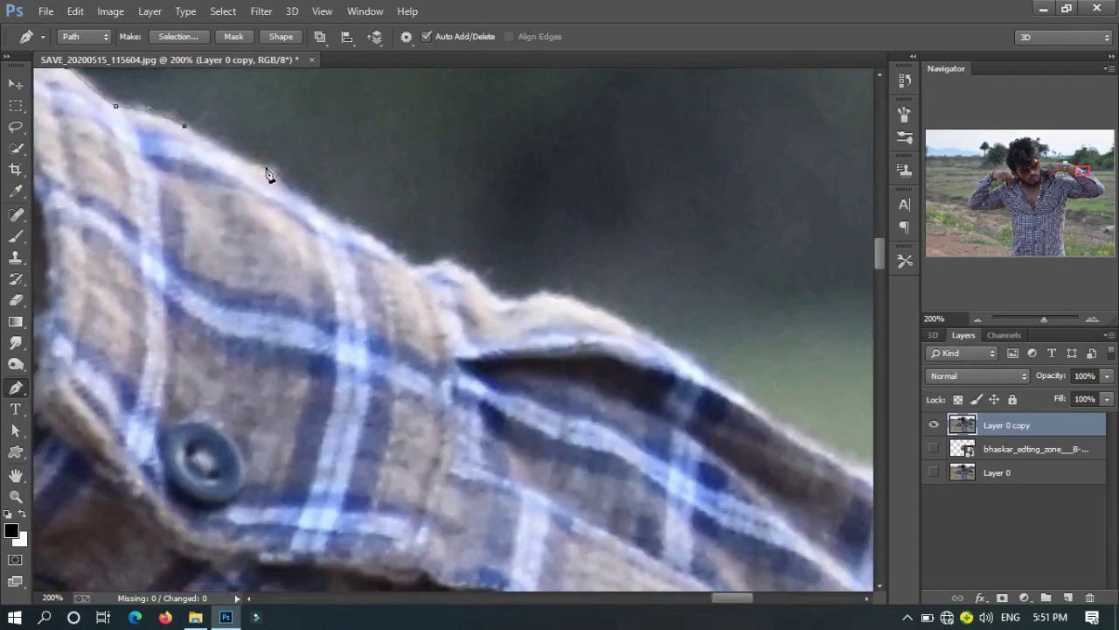
{"action": "left_click", "coordinate": [362, 237]}
{"action": "left_click", "coordinate": [400, 263]}
{"action": "left_click_drag", "start_coordinate": [436, 271], "coordinate": [300, 362]}
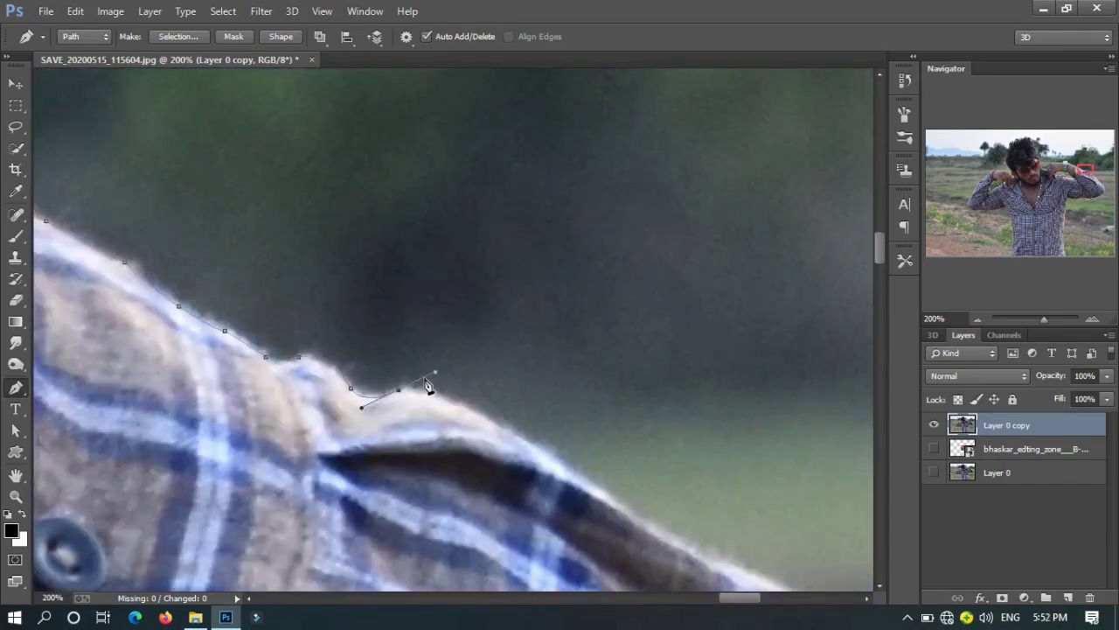
Curve the path around the sleeve's rounded end and along its lower edge toward the torso
{"action": "scroll", "coordinate": [434, 376], "scroll_direction": "down", "scroll_amount": 3}
{"action": "scroll", "coordinate": [457, 283], "scroll_direction": "down", "scroll_amount": 2}
{"action": "scroll", "coordinate": [400, 324], "scroll_direction": "down", "scroll_amount": 3}
{"action": "scroll", "coordinate": [259, 262], "scroll_direction": "down", "scroll_amount": 2}
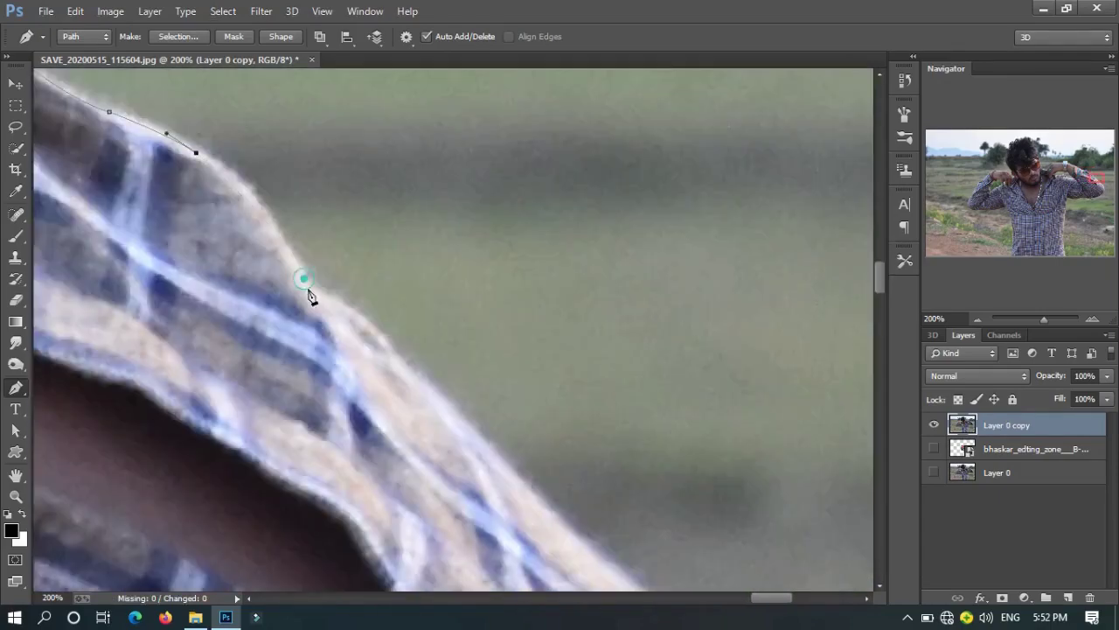
{"action": "left_click_drag", "start_coordinate": [315, 288], "coordinate": [200, 282]}
{"action": "scroll", "coordinate": [258, 368], "scroll_direction": "down", "scroll_amount": 3}
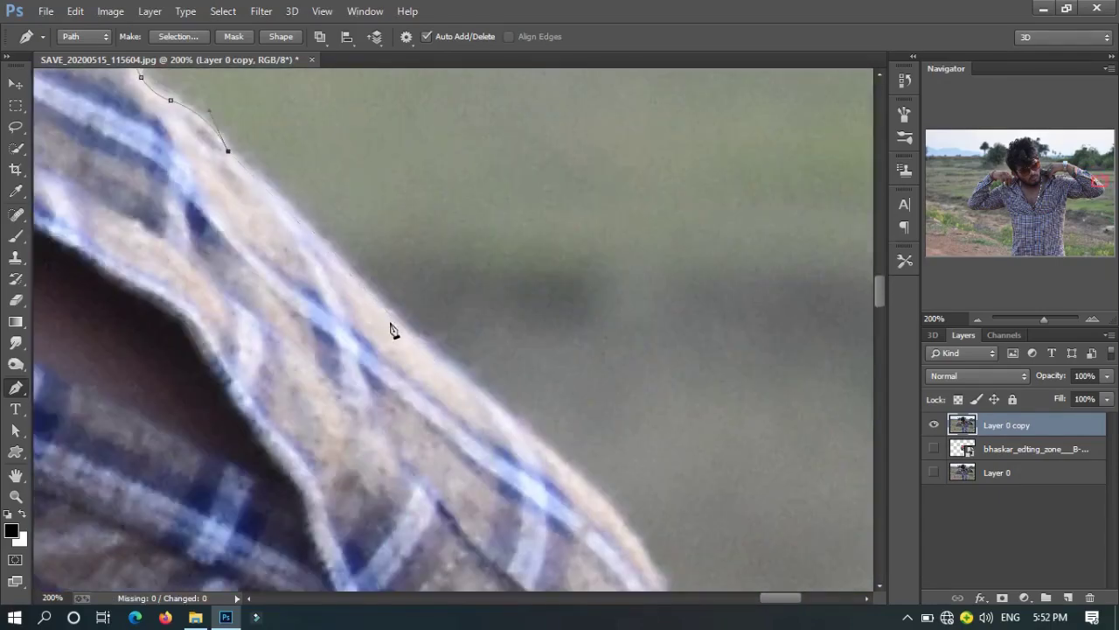
{"action": "scroll", "coordinate": [362, 250], "scroll_direction": "down", "scroll_amount": 2}
{"action": "scroll", "coordinate": [320, 225], "scroll_direction": "down", "scroll_amount": 2}
{"action": "scroll", "coordinate": [402, 260], "scroll_direction": "down", "scroll_amount": 2}
{"action": "scroll", "coordinate": [300, 457], "scroll_direction": "down", "scroll_amount": 3}
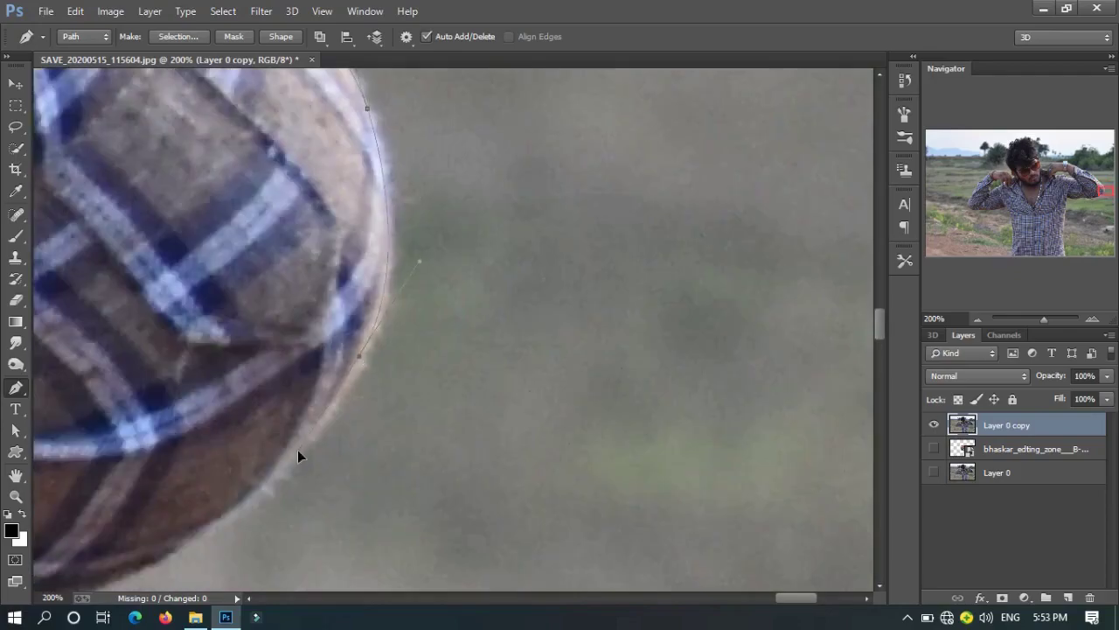
{"action": "scroll", "coordinate": [387, 347], "scroll_direction": "left", "scroll_amount": 3}
{"action": "scroll", "coordinate": [499, 280], "scroll_direction": "down", "scroll_amount": 2}
{"action": "scroll", "coordinate": [500, 280], "scroll_direction": "left", "scroll_amount": 3}
{"action": "left_click_drag", "start_coordinate": [544, 268], "coordinate": [515, 274]}
{"action": "scroll", "coordinate": [322, 288], "scroll_direction": "left", "scroll_amount": 3}
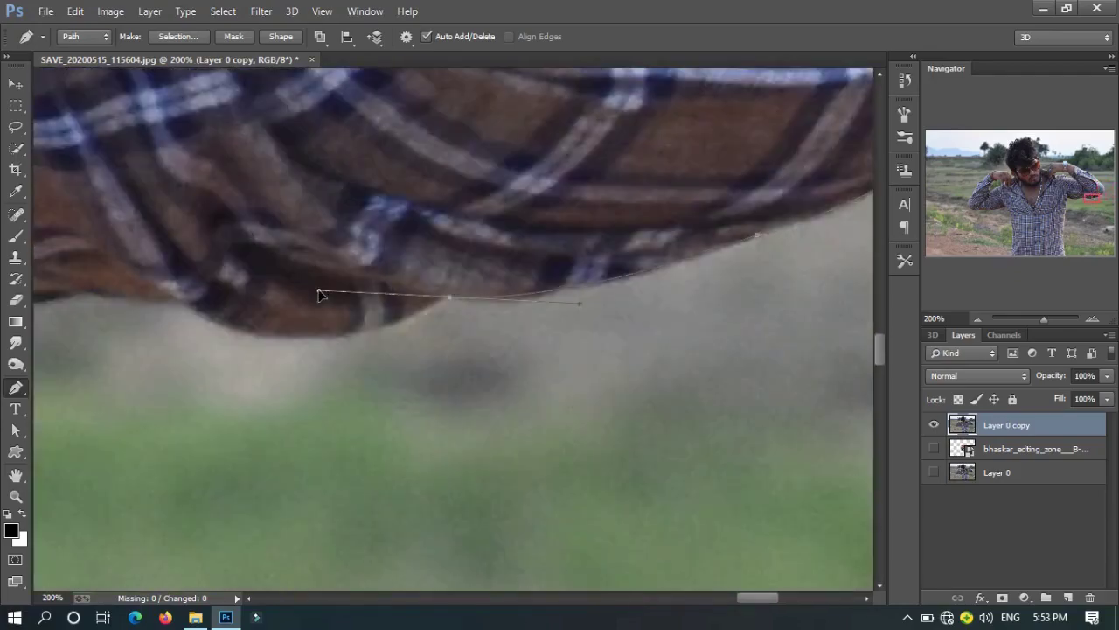
{"action": "scroll", "coordinate": [480, 312], "scroll_direction": "left", "scroll_amount": 3}
{"action": "left_click", "coordinate": [472, 309]}
{"action": "scroll", "coordinate": [525, 328], "scroll_direction": "left", "scroll_amount": 3}
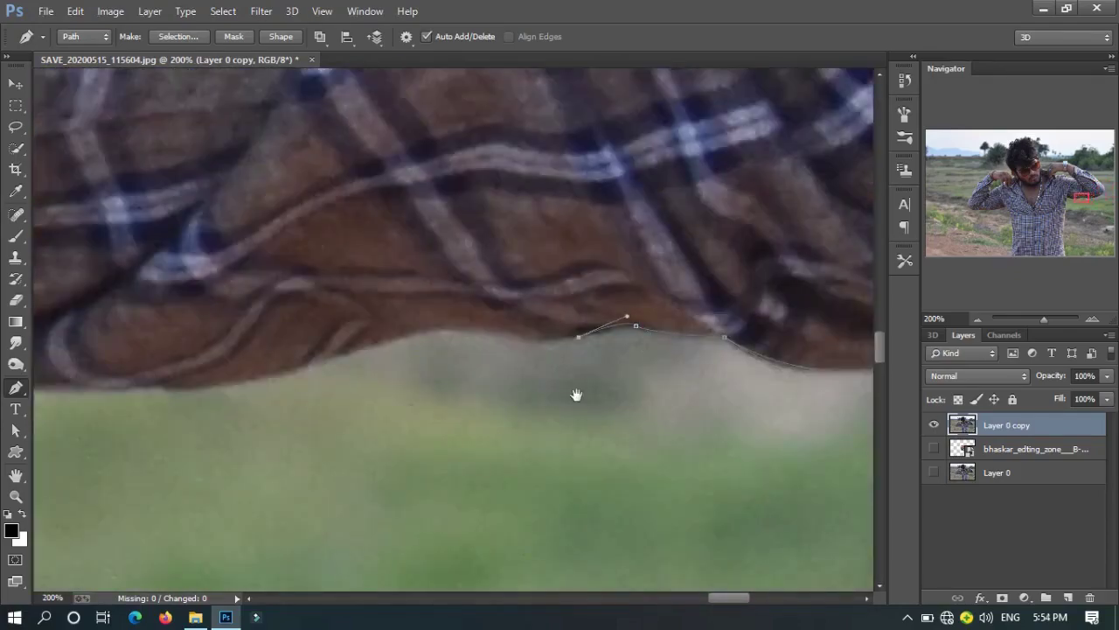
{"action": "scroll", "coordinate": [576, 394], "scroll_direction": "left", "scroll_amount": 3}
{"action": "scroll", "coordinate": [568, 405], "scroll_direction": "left", "scroll_amount": 3}
{"action": "scroll", "coordinate": [700, 455], "scroll_direction": "left", "scroll_amount": 3}
{"action": "scroll", "coordinate": [739, 438], "scroll_direction": "left", "scroll_amount": 3}
{"action": "scroll", "coordinate": [612, 411], "scroll_direction": "left", "scroll_amount": 3}
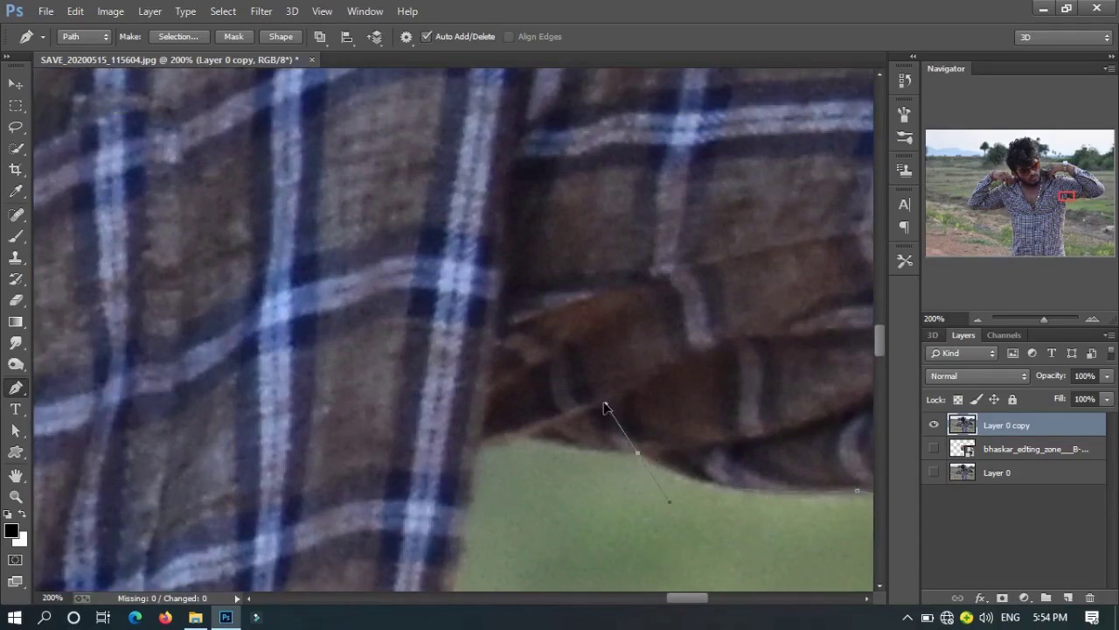
{"action": "scroll", "coordinate": [665, 455], "scroll_direction": "left", "scroll_amount": 3}
{"action": "scroll", "coordinate": [744, 490], "scroll_direction": "left", "scroll_amount": 3}
{"action": "scroll", "coordinate": [774, 487], "scroll_direction": "down", "scroll_amount": 3}
{"action": "scroll", "coordinate": [700, 262], "scroll_direction": "down", "scroll_amount": 3}
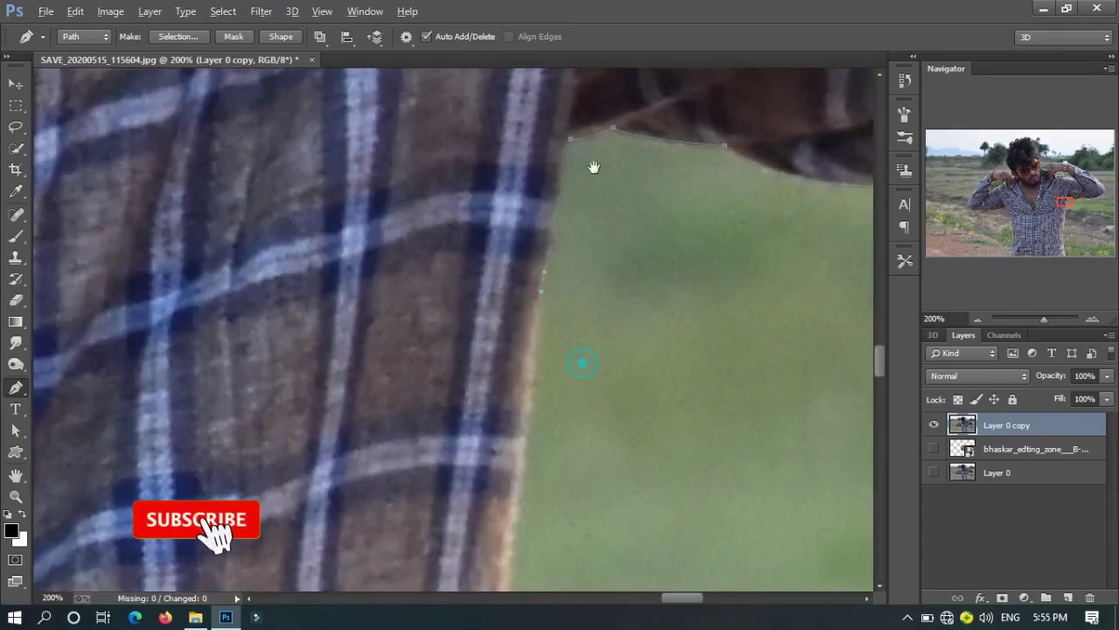
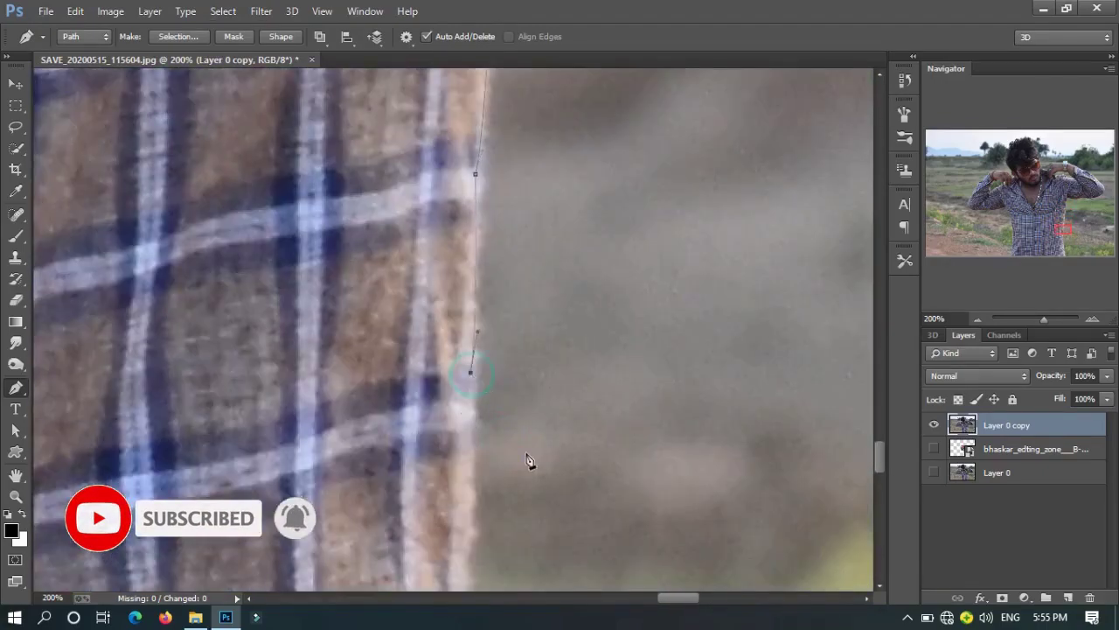
Add Pen anchor points down the shirt edge to its bottom and along the image's lower edge
{"action": "scroll", "coordinate": [530, 465], "scroll_direction": "down", "scroll_amount": 3}
{"action": "left_click", "coordinate": [475, 357]}
{"action": "scroll", "coordinate": [499, 403], "scroll_direction": "down", "scroll_amount": 3}
{"action": "left_click", "coordinate": [459, 368]}
{"action": "scroll", "coordinate": [489, 438], "scroll_direction": "down", "scroll_amount": 3}
{"action": "scroll", "coordinate": [445, 400], "scroll_direction": "down", "scroll_amount": 3}
{"action": "left_click", "coordinate": [400, 213]}
{"action": "scroll", "coordinate": [425, 342], "scroll_direction": "down", "scroll_amount": 3}
{"action": "left_click", "coordinate": [408, 129]}
{"action": "scroll", "coordinate": [481, 335], "scroll_direction": "down", "scroll_amount": 3}
{"action": "left_click", "coordinate": [432, 317]}
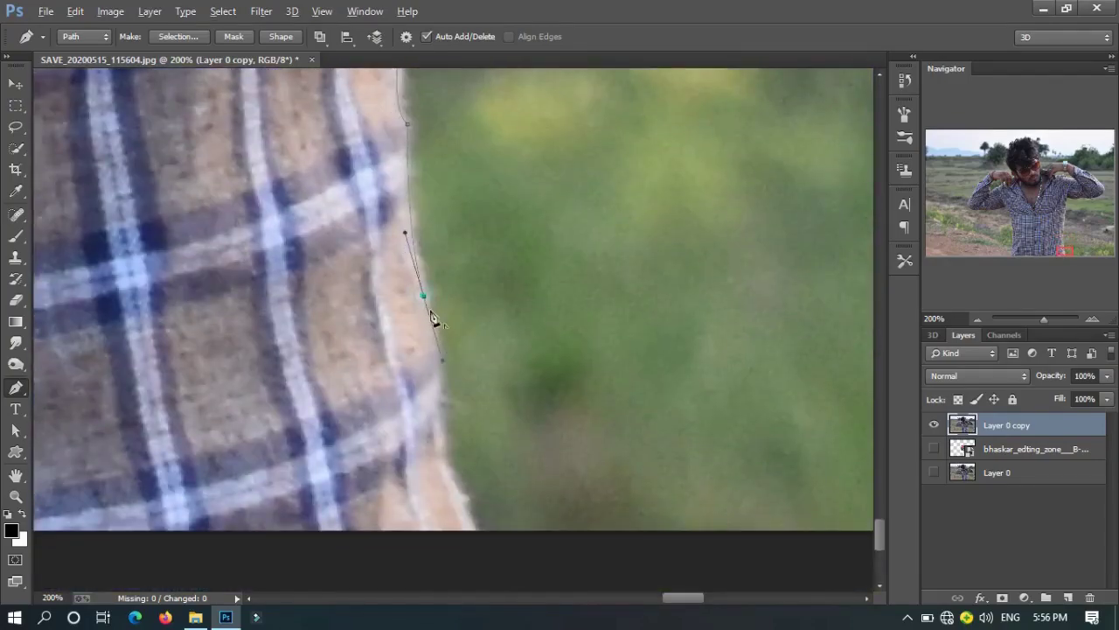
{"action": "scroll", "coordinate": [385, 298], "scroll_direction": "down", "scroll_amount": 3}
{"action": "left_click_drag", "start_coordinate": [425, 387], "coordinate": [870, 420]}
{"action": "left_click", "coordinate": [55, 450]}
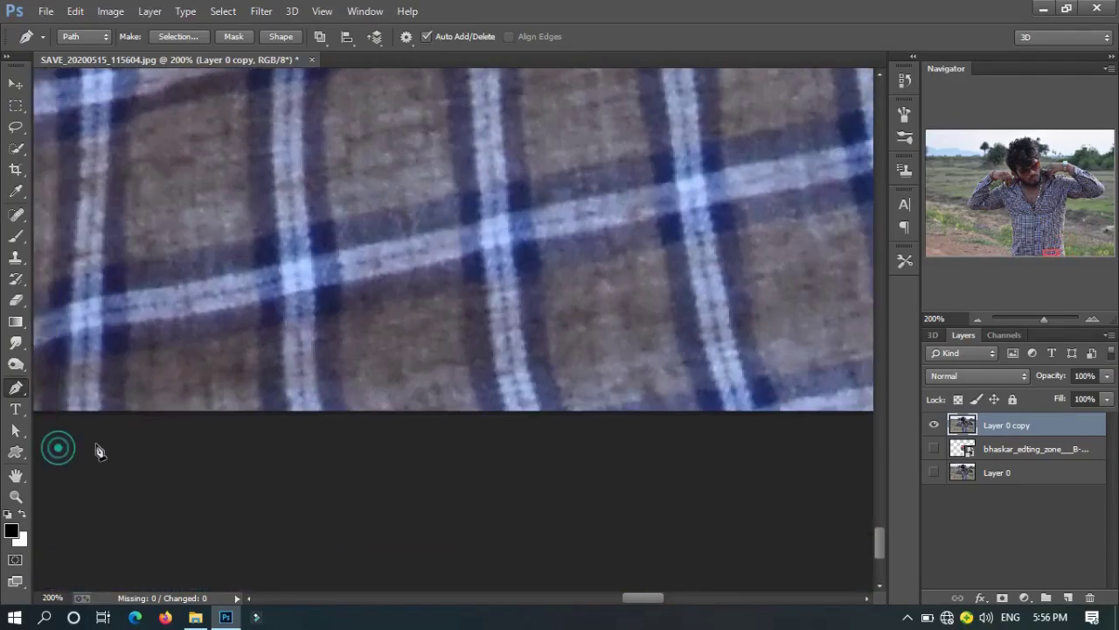
Follow the shirt's lower edge up toward the collar and anchor the path along the shoulder
{"action": "mouse_move", "coordinate": [63, 411]}
{"action": "left_mouse_down"}
{"action": "mouse_move", "coordinate": [709, 405]}
{"action": "mouse_move", "coordinate": [787, 385]}
{"action": "left_mouse_up"}
{"action": "scroll", "coordinate": [437, 337], "scroll_direction": "up", "scroll_amount": 10}
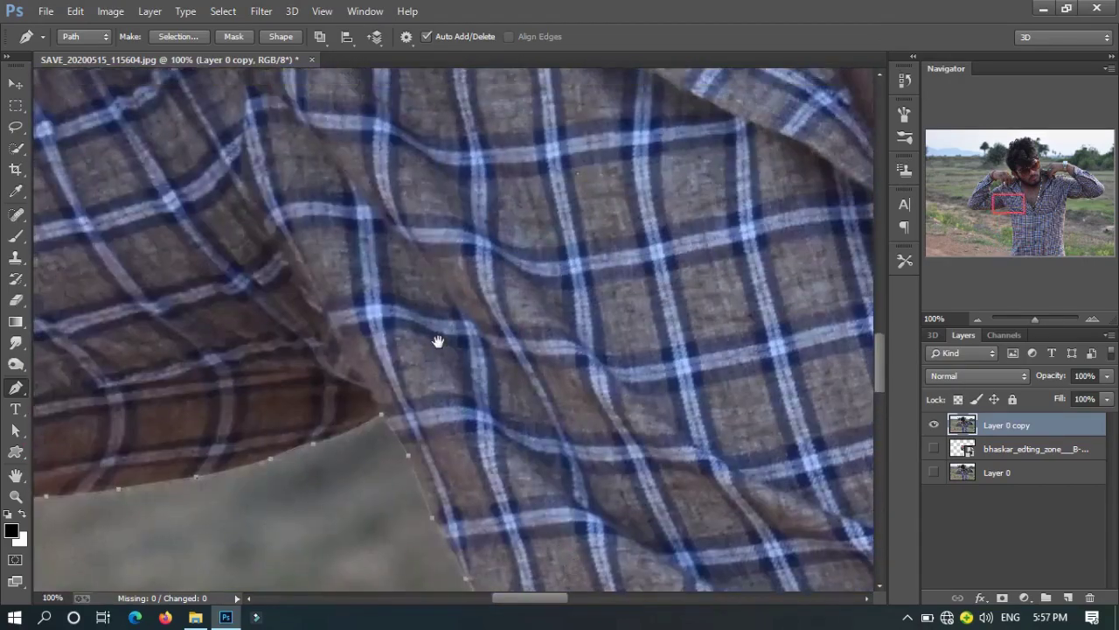
{"action": "scroll", "coordinate": [550, 412], "scroll_direction": "up", "scroll_amount": 10}
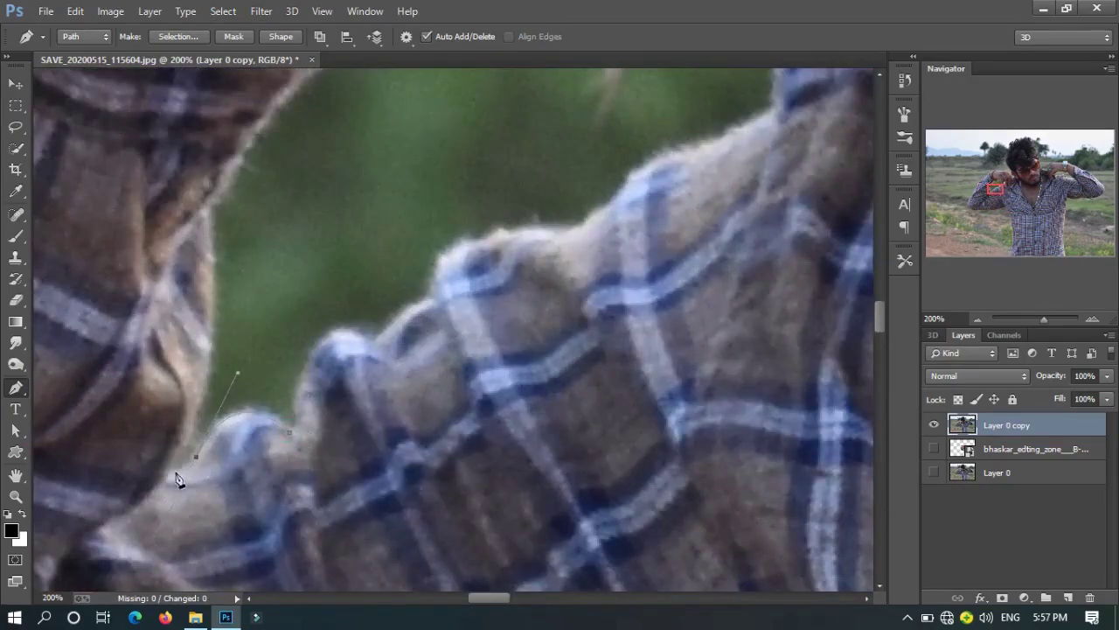
{"action": "left_click_drag", "start_coordinate": [207, 220], "coordinate": [178, 131]}
{"action": "left_click_drag", "start_coordinate": [207, 305], "coordinate": [212, 394]}
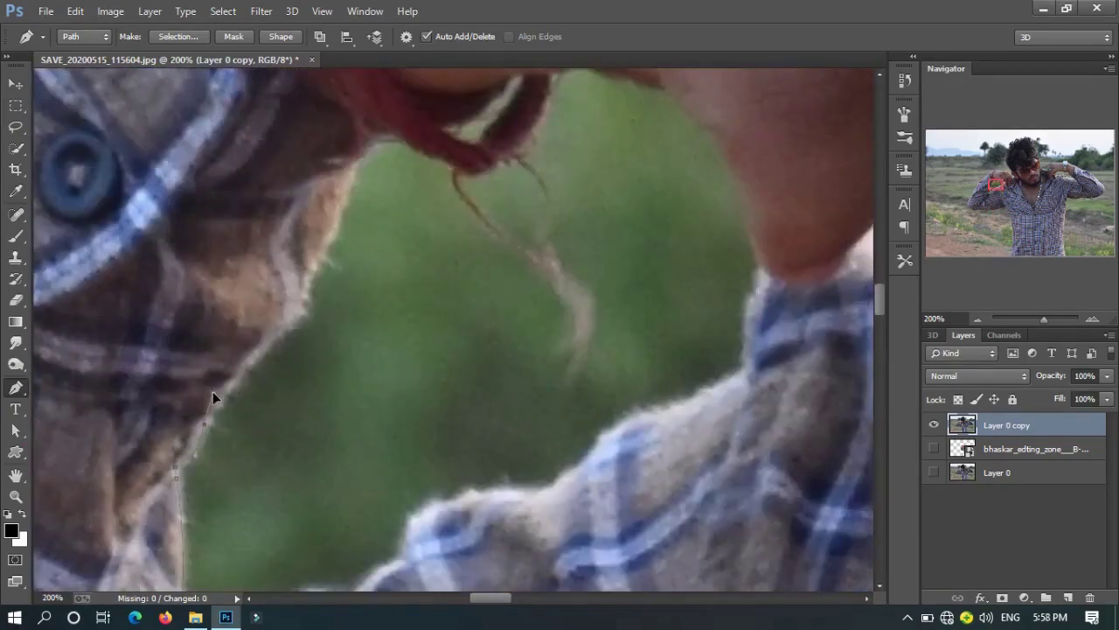
{"action": "scroll", "coordinate": [284, 341], "scroll_direction": "up", "scroll_amount": 3}
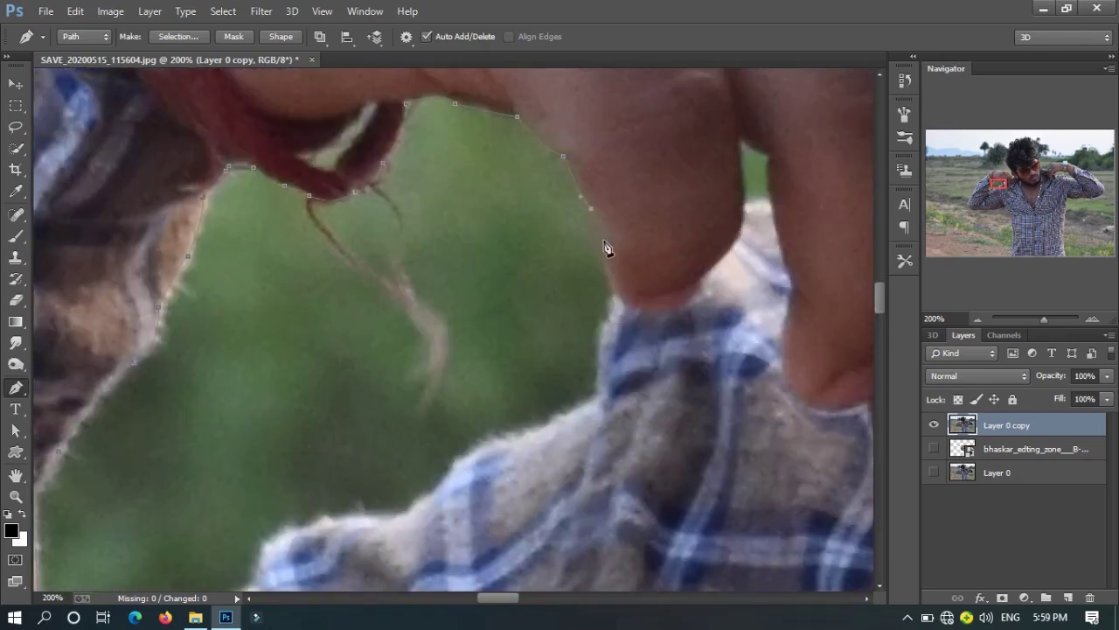
{"action": "scroll", "coordinate": [623, 289], "scroll_direction": "down", "scroll_amount": 2}
{"action": "scroll", "coordinate": [701, 318], "scroll_direction": "left", "scroll_amount": 3}
{"action": "scroll", "coordinate": [700, 346], "scroll_direction": "down", "scroll_amount": 2}
{"action": "scroll", "coordinate": [700, 345], "scroll_direction": "left", "scroll_amount": 2}
{"action": "mouse_move", "coordinate": [745, 267]}
{"action": "left_mouse_down"}
{"action": "mouse_move", "coordinate": [734, 306]}
{"action": "mouse_move", "coordinate": [777, 315]}
{"action": "left_mouse_up"}
{"action": "scroll", "coordinate": [691, 315], "scroll_direction": "left", "scroll_amount": 2}
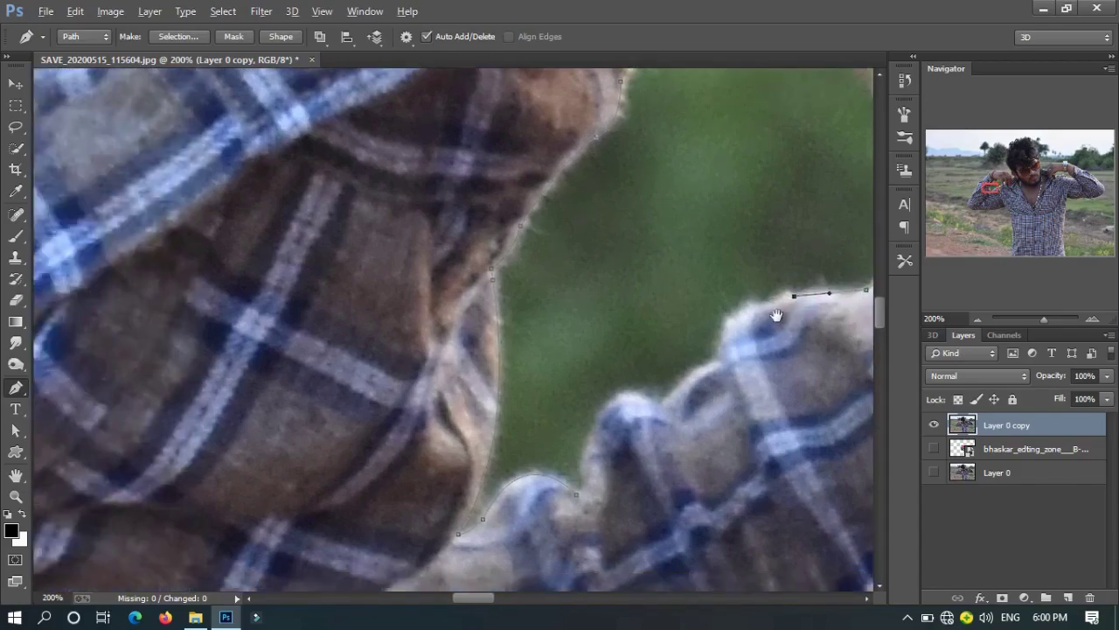
{"action": "scroll", "coordinate": [720, 369], "scroll_direction": "down", "scroll_amount": 2}
{"action": "scroll", "coordinate": [720, 369], "scroll_direction": "left", "scroll_amount": 2}
{"action": "left_click", "coordinate": [728, 336]}
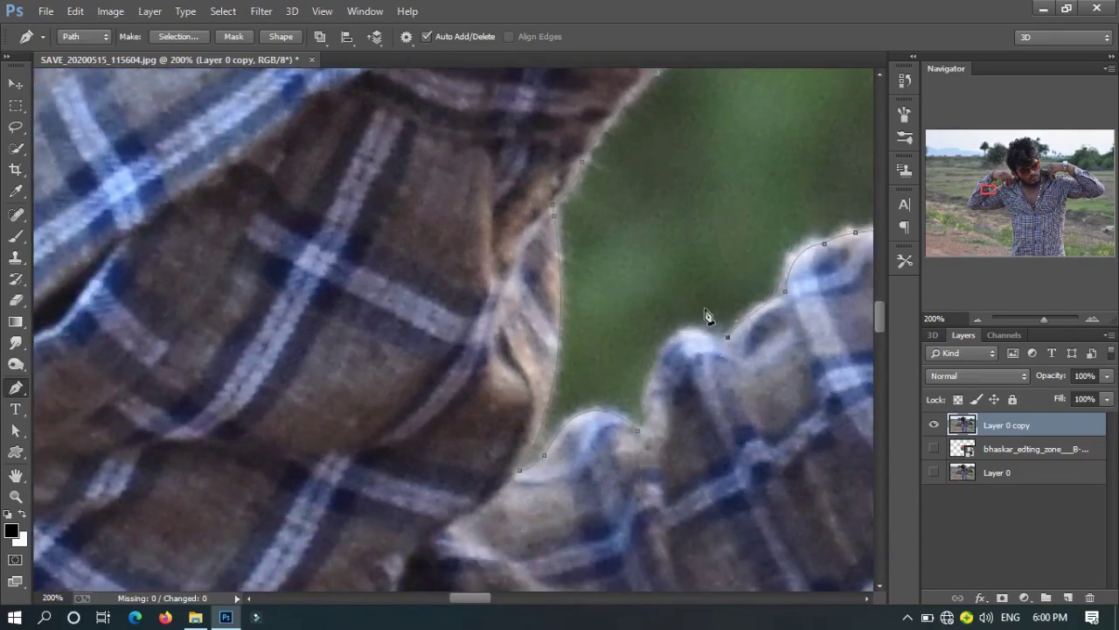
Navigate to the neck and red thread, zooming out to 100% and back to 200%
{"action": "left_click_drag", "start_coordinate": [739, 179], "coordinate": [679, 419]}
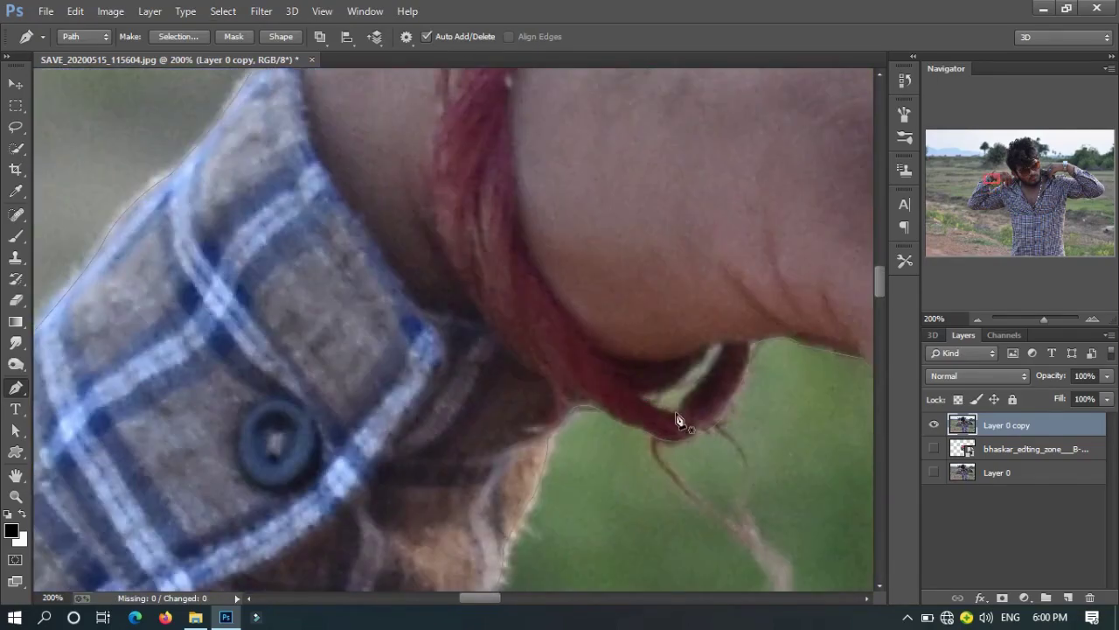
{"action": "scroll", "coordinate": [680, 420], "scroll_direction": "up", "scroll_amount": 2}
{"action": "scroll", "coordinate": [681, 421], "scroll_direction": "right", "scroll_amount": 3}
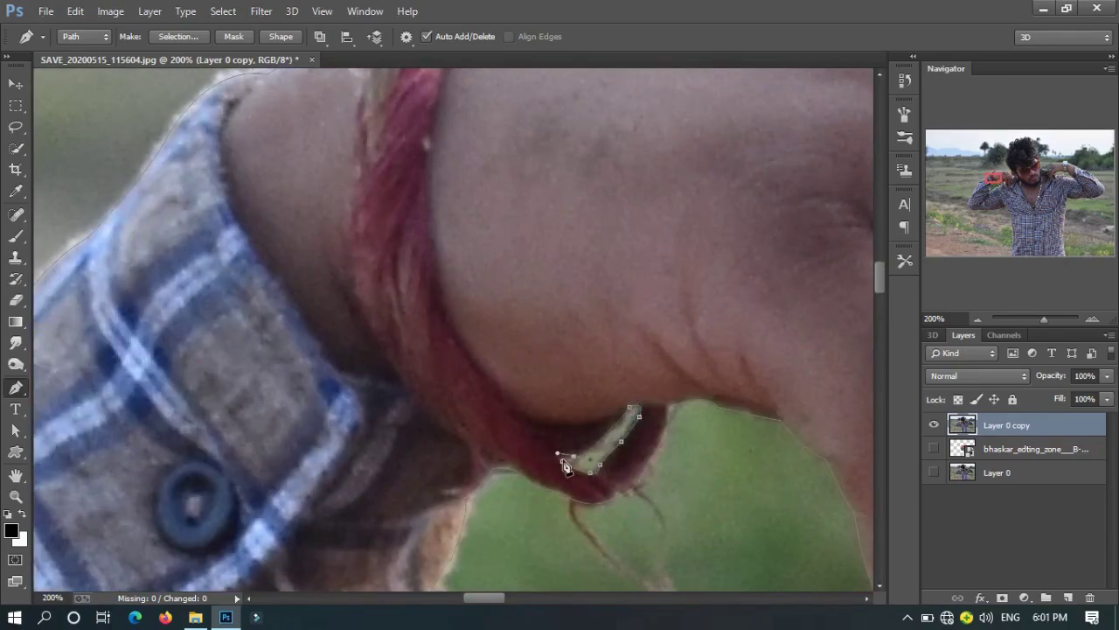
{"action": "key", "text": "ctrl+minus"}
{"action": "scroll", "coordinate": [493, 407], "scroll_direction": "right", "scroll_amount": 5}
{"action": "scroll", "coordinate": [527, 434], "scroll_direction": "right", "scroll_amount": 5}
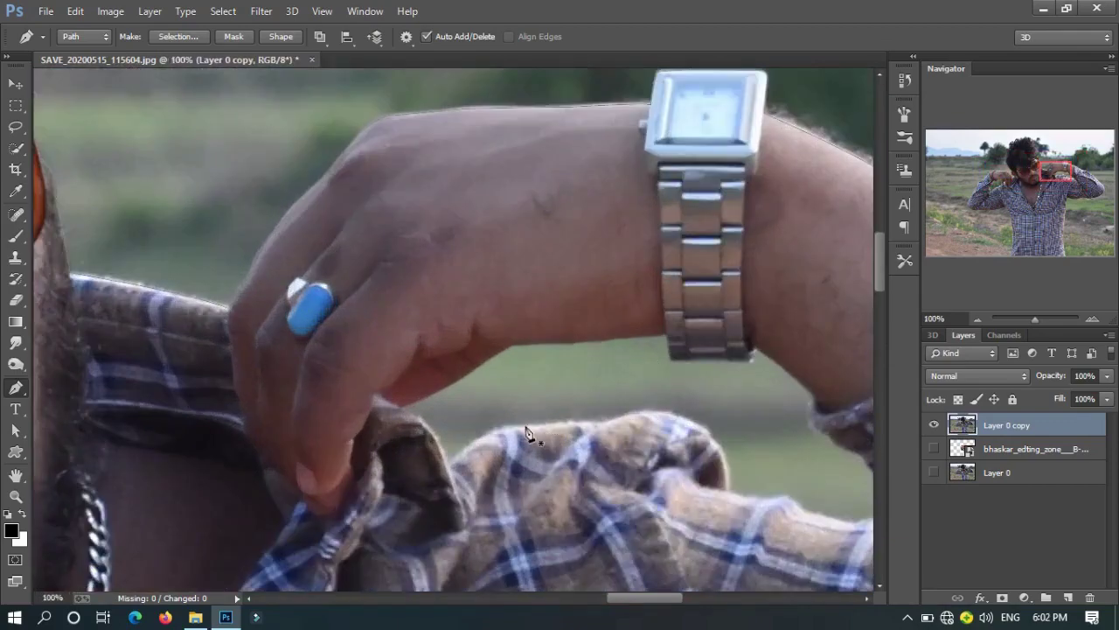
{"action": "key", "text": "ctrl+plus"}
{"action": "scroll", "coordinate": [390, 364], "scroll_direction": "down", "scroll_amount": 3}
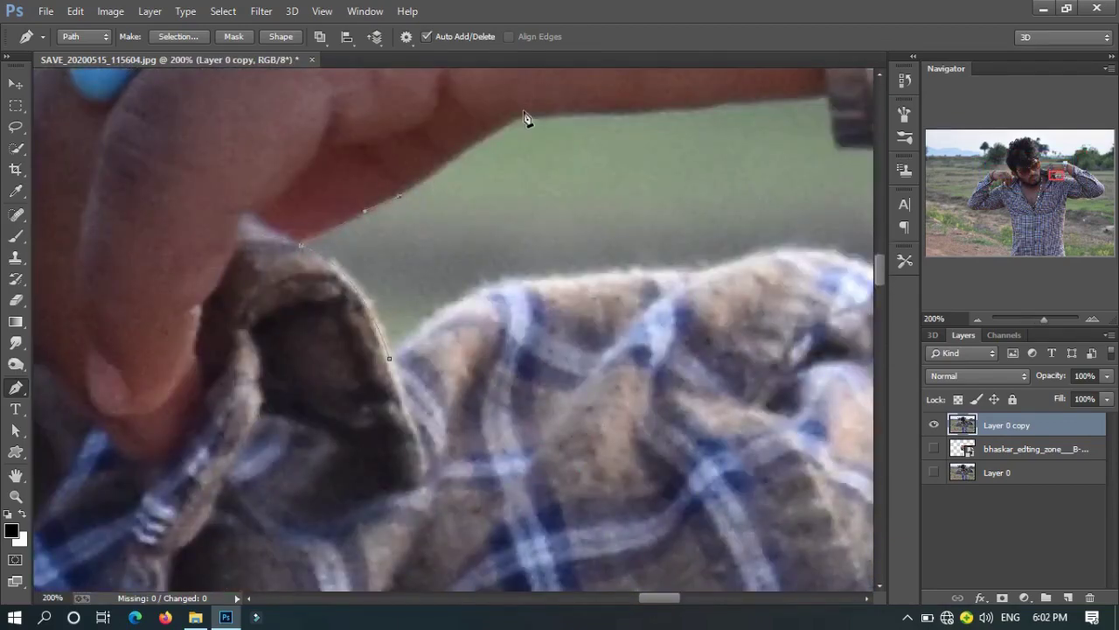
{"action": "scroll", "coordinate": [588, 122], "scroll_direction": "up", "scroll_amount": 2}
{"action": "scroll", "coordinate": [525, 144], "scroll_direction": "right", "scroll_amount": 5}
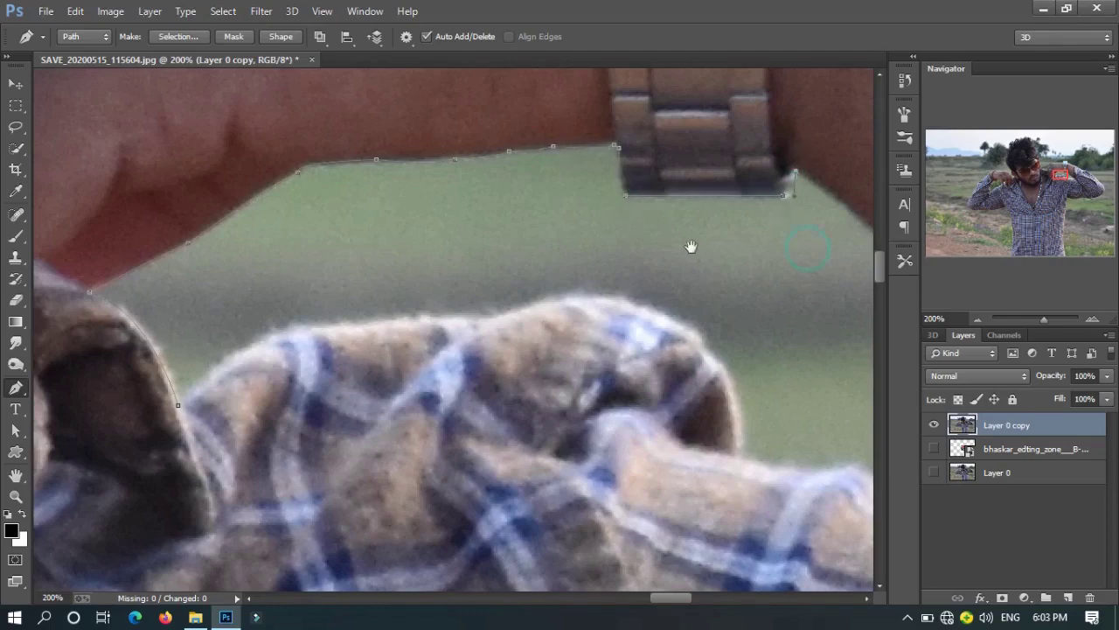
{"action": "scroll", "coordinate": [796, 280], "scroll_direction": "right", "scroll_amount": 3}
{"action": "scroll", "coordinate": [700, 219], "scroll_direction": "right", "scroll_amount": 3}
{"action": "scroll", "coordinate": [680, 189], "scroll_direction": "down", "scroll_amount": 2}
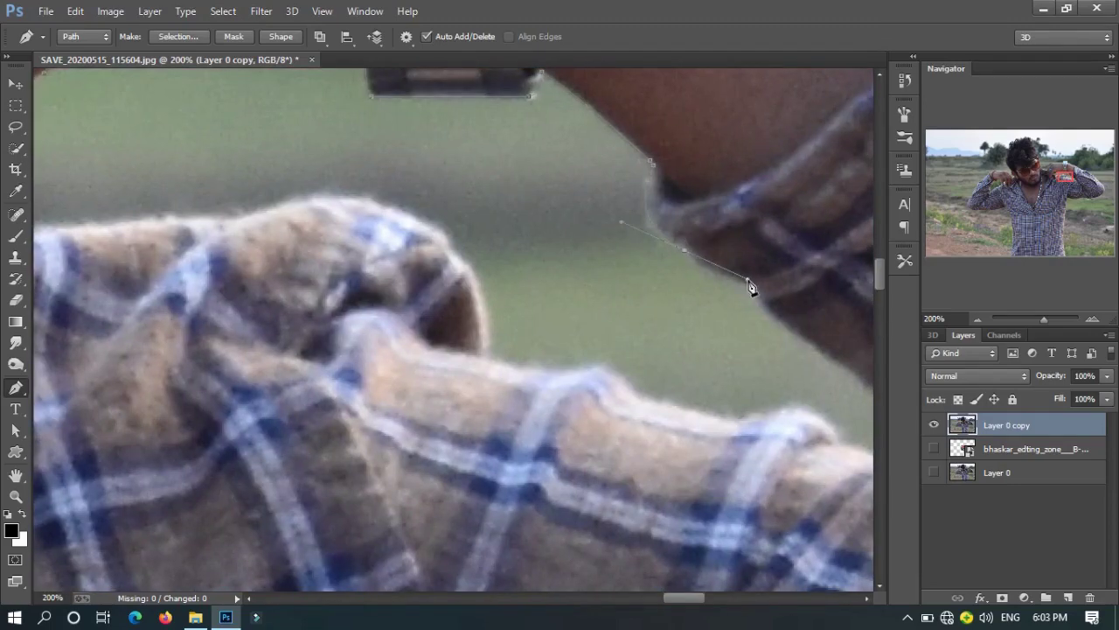
Pan right along the hands, watch and fingers to continue the path
{"action": "left_click_drag", "start_coordinate": [550, 284], "coordinate": [258, 239]}
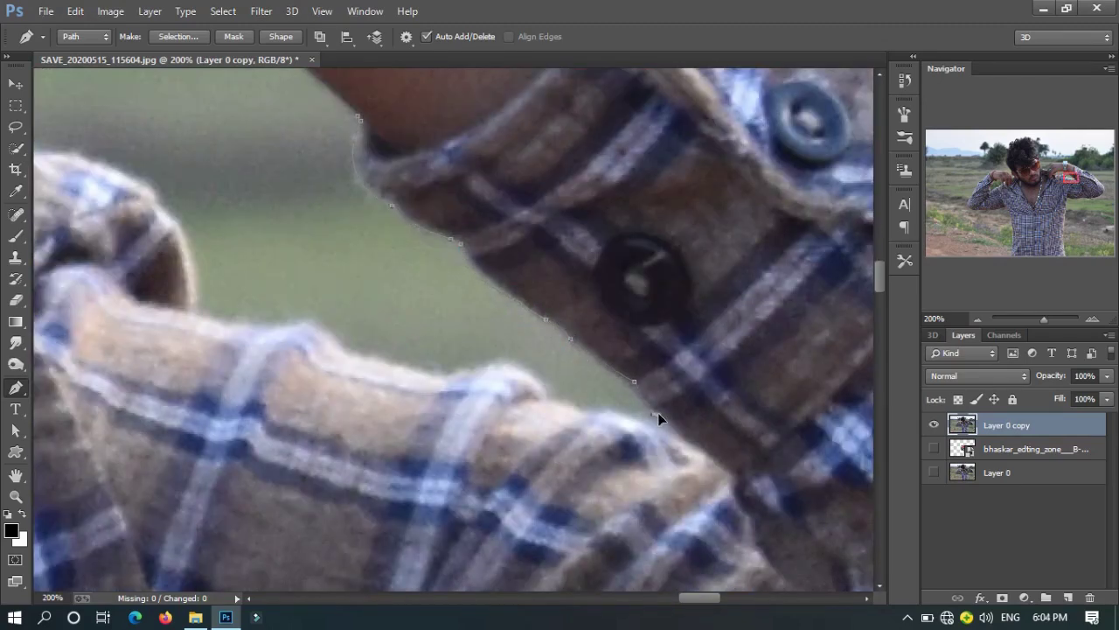
{"action": "left_click_drag", "start_coordinate": [478, 384], "coordinate": [705, 391]}
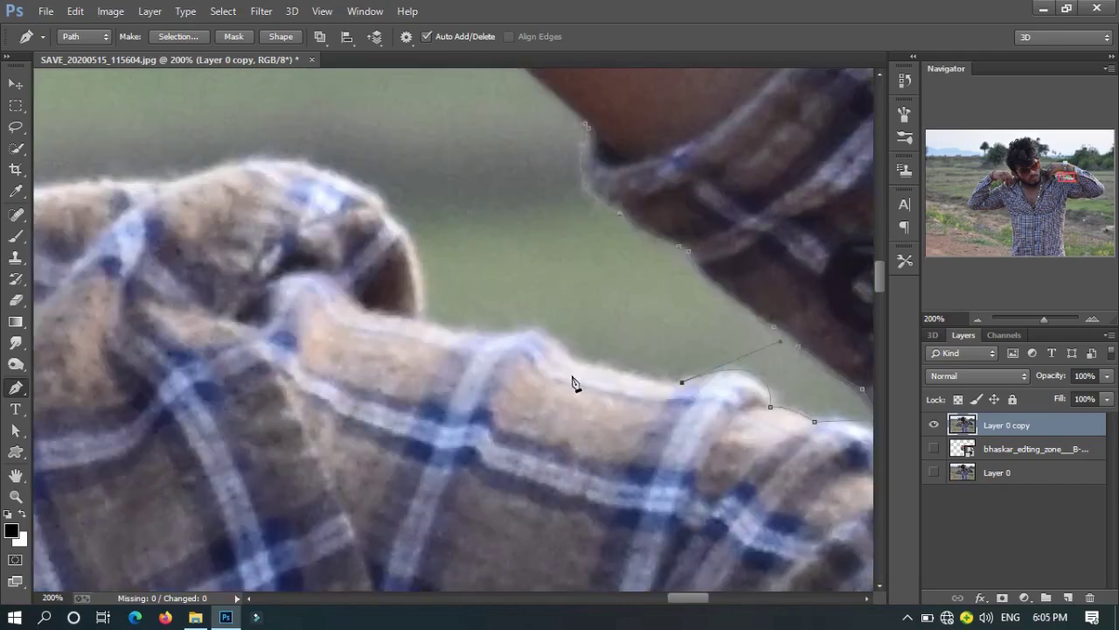
{"action": "left_click_drag", "start_coordinate": [423, 326], "coordinate": [607, 371]}
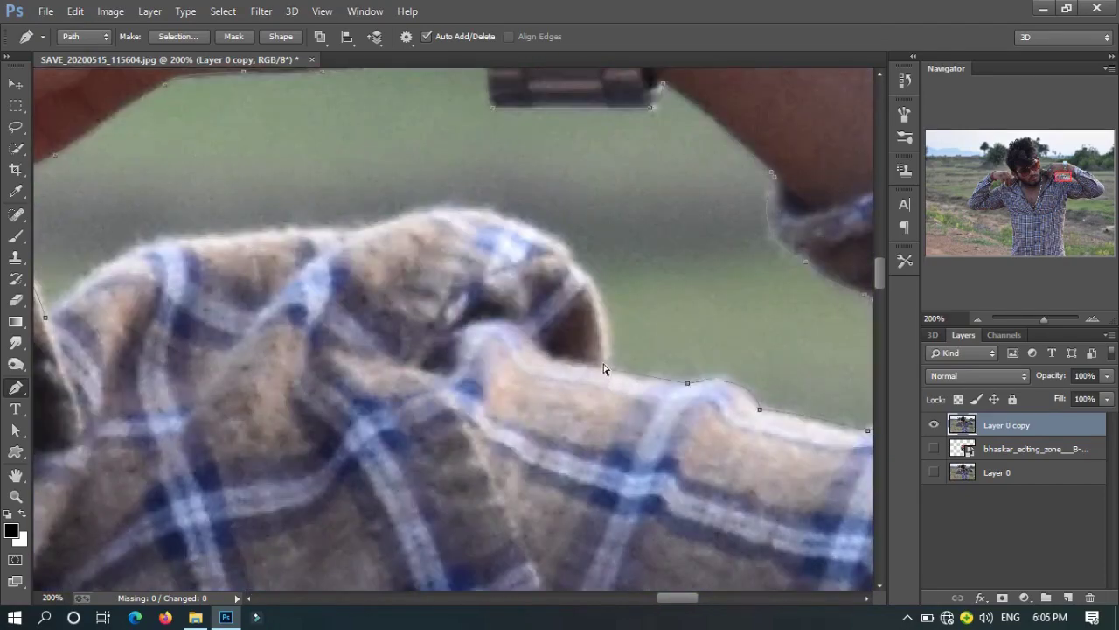
{"action": "left_click_drag", "start_coordinate": [367, 219], "coordinate": [573, 393]}
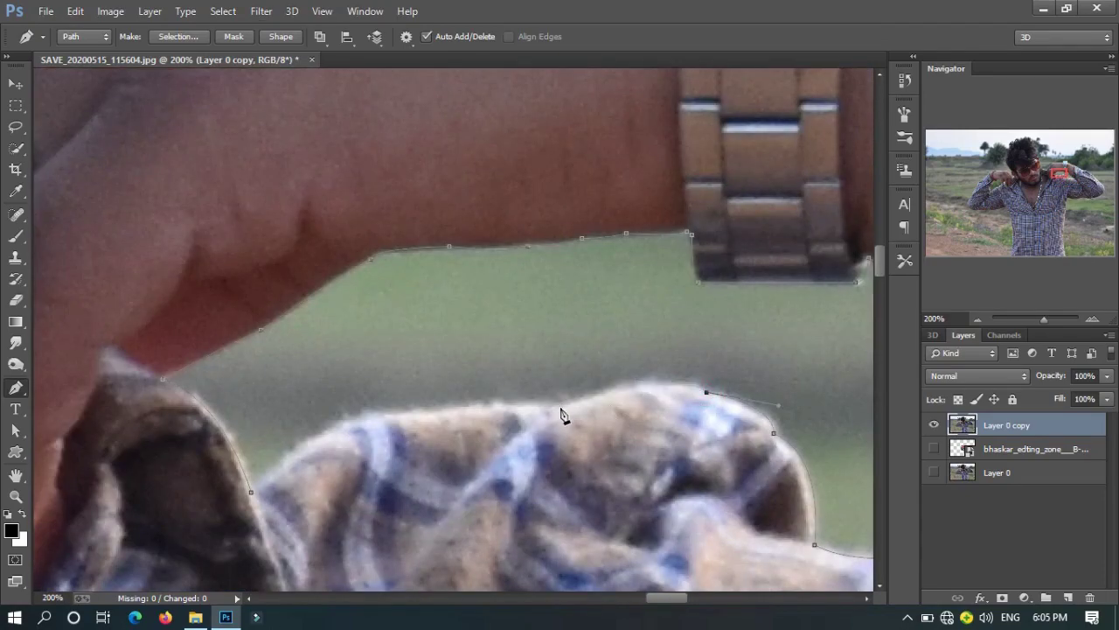
{"action": "left_click_drag", "start_coordinate": [359, 435], "coordinate": [461, 441]}
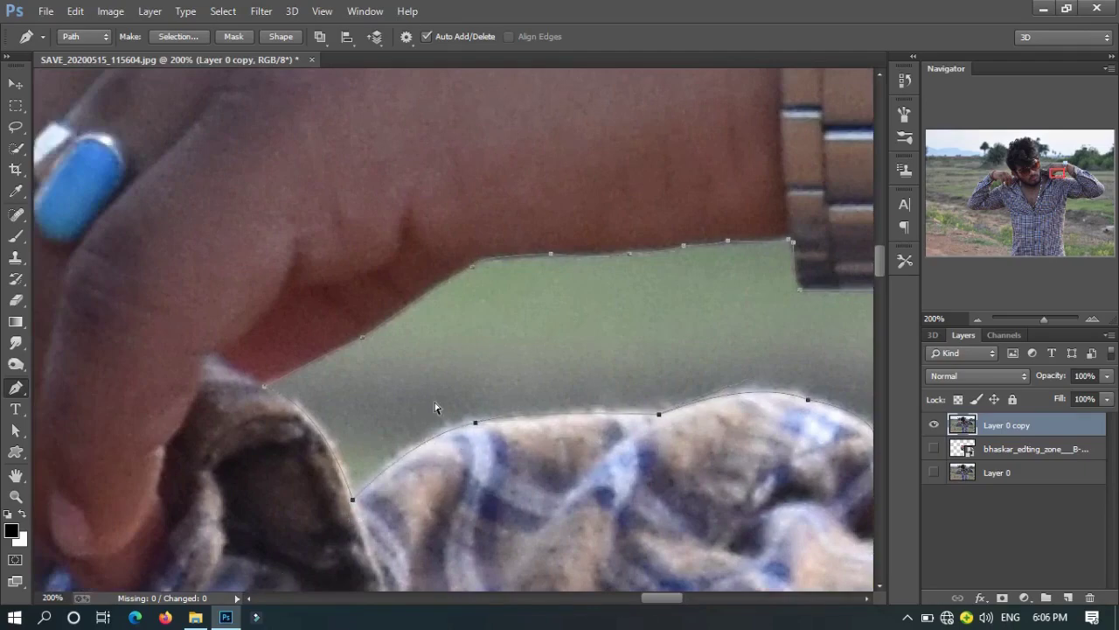
{"action": "scroll", "coordinate": [435, 406], "scroll_direction": "down", "scroll_amount": 5}
{"action": "scroll", "coordinate": [348, 410], "scroll_direction": "up", "scroll_amount": 3}
{"action": "scroll", "coordinate": [348, 409], "scroll_direction": "up", "scroll_amount": 2}
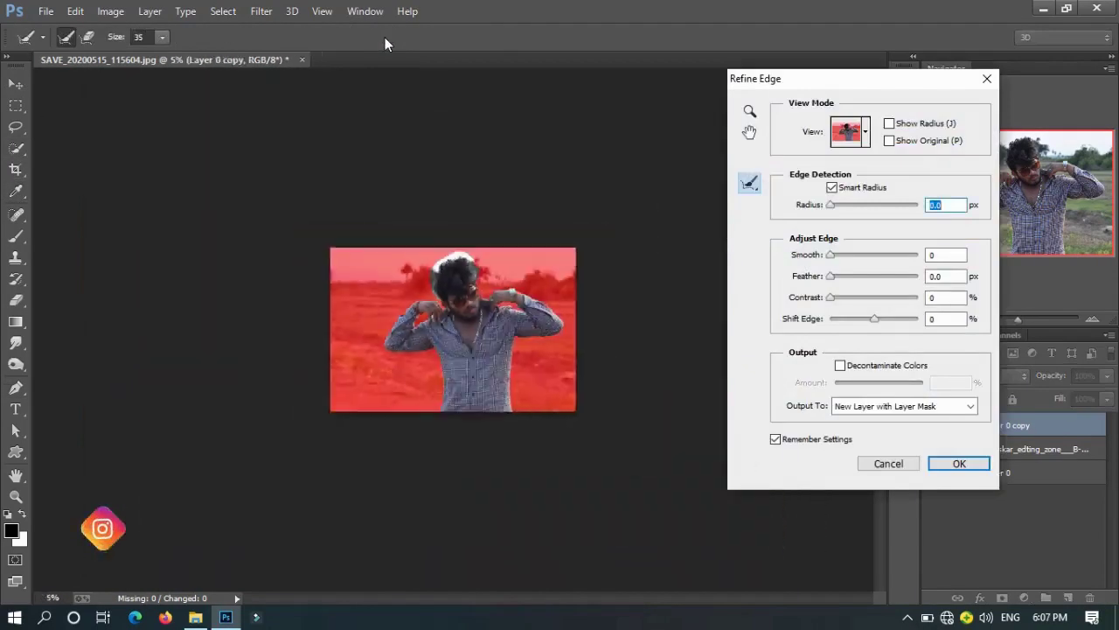
Refine the hair edge, output to a new layer with mask, and ready a brush on the mask
{"action": "left_click_drag", "start_coordinate": [425, 252], "coordinate": [488, 250]}
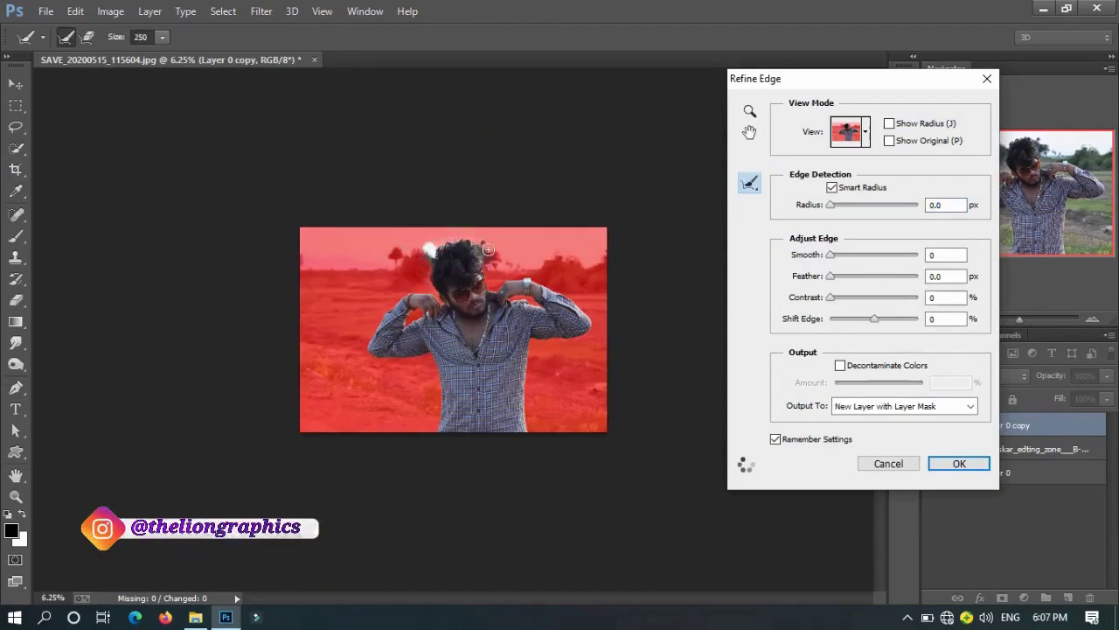
{"action": "left_click", "coordinate": [955, 465]}
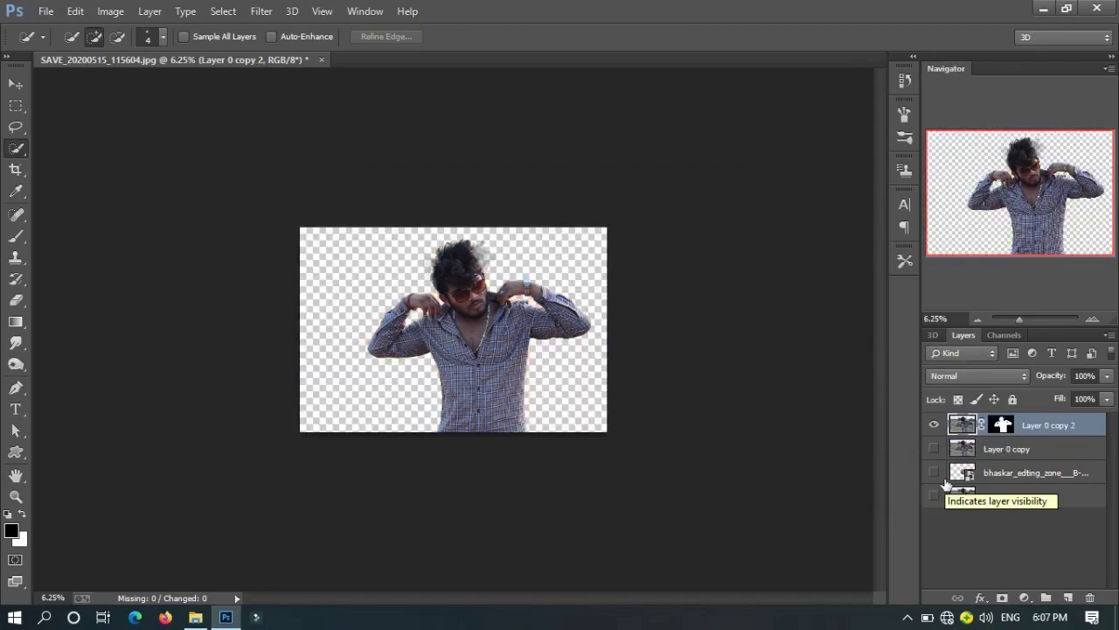
{"action": "scroll", "coordinate": [454, 263], "scroll_direction": "up", "scroll_amount": 6}
{"action": "left_click", "coordinate": [1003, 427]}
{"action": "key", "text": "b"}
{"action": "right_click", "coordinate": [197, 237]}
{"action": "double_click", "coordinate": [197, 237]}
Save the document under a new name and drag the street photo in from Explorer
{"action": "left_click", "coordinate": [45, 10]}
{"action": "left_click", "coordinate": [142, 205]}
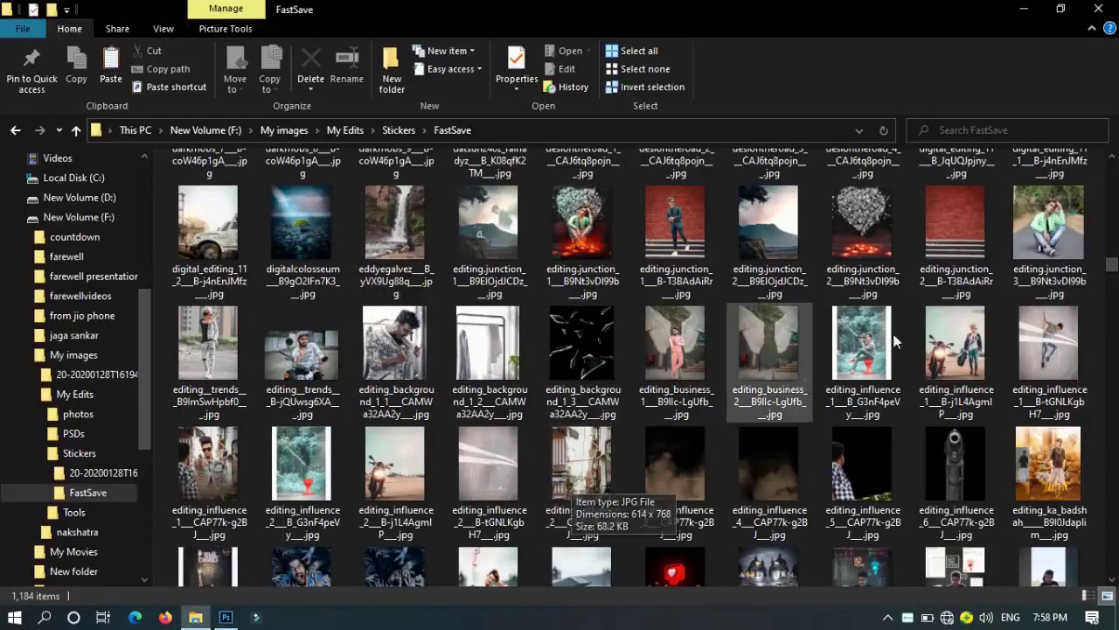
{"action": "left_click_drag", "start_coordinate": [893, 333], "coordinate": [504, 449]}
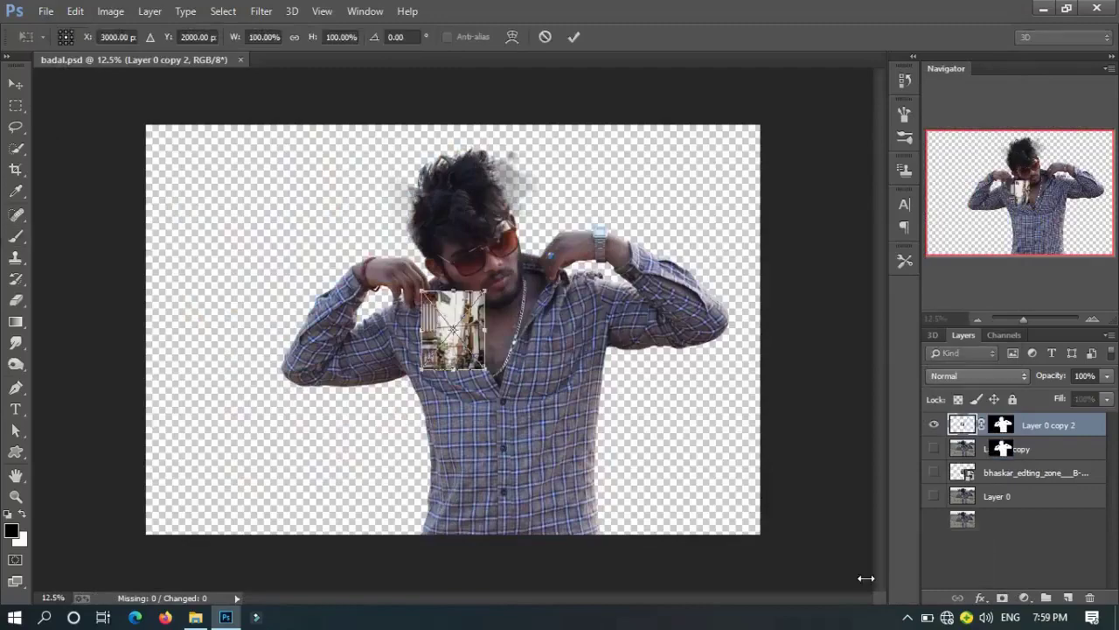
Place the street photo below the cutout and set up an 800 brush on the cutout's mask
{"action": "key", "text": "Return"}
{"action": "left_click_drag", "start_coordinate": [1041, 425], "coordinate": [1010, 442]}
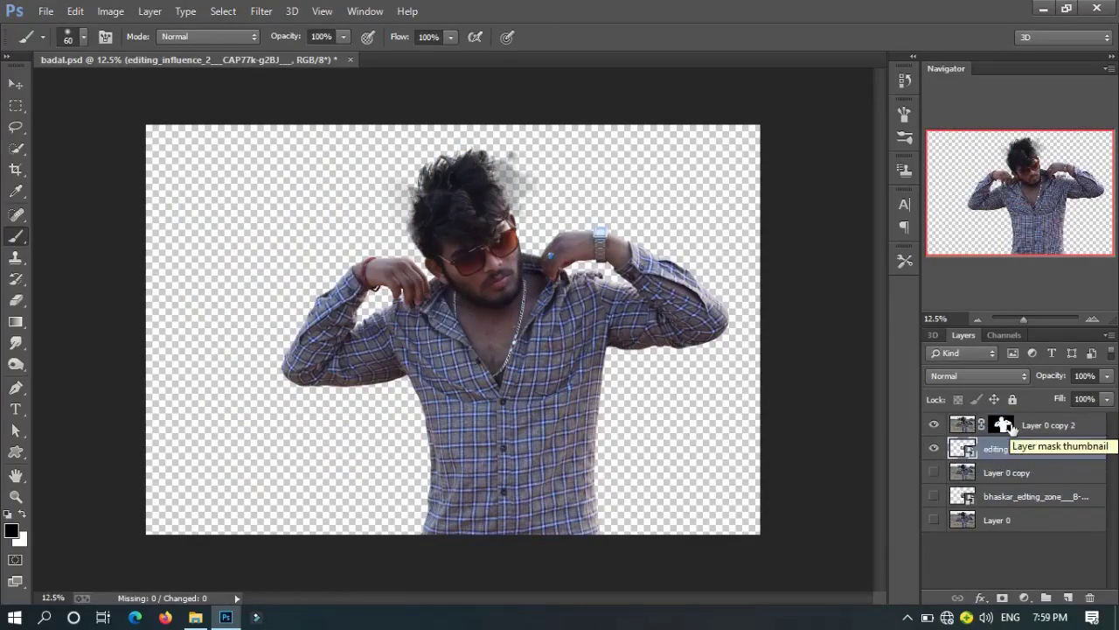
{"action": "left_click", "coordinate": [1003, 425]}
{"action": "key", "text": "x"}
{"action": "scroll", "coordinate": [432, 175], "scroll_direction": "up", "scroll_amount": 2}
{"action": "scroll", "coordinate": [432, 175], "scroll_direction": "up", "scroll_amount": 2}
{"action": "key", "text": "x"}
{"action": "key", "text": "bracketright"}
{"action": "key", "text": "bracketright"}
{"action": "key", "text": "bracketright"}
{"action": "key", "text": "bracketright"}
{"action": "key", "text": "bracketright"}
{"action": "key", "text": "bracketright"}
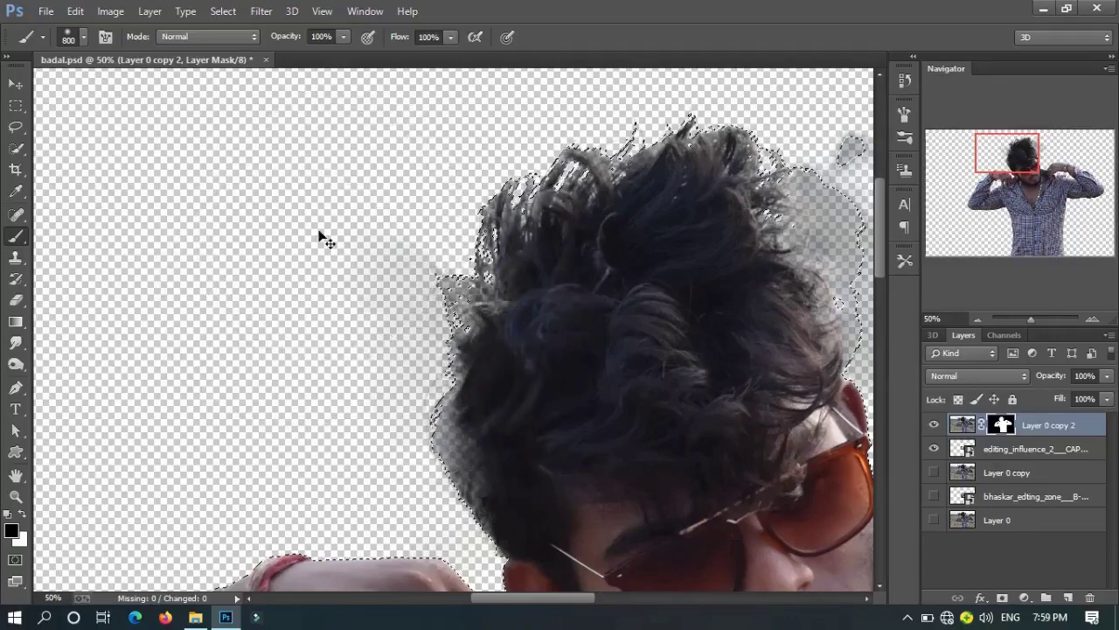
Subtract the smoke blob near the hair from the selection with the Lasso
{"action": "key", "text": "x"}
{"action": "mouse_move", "coordinate": [144, 490]}
{"action": "left_mouse_down"}
{"action": "mouse_move", "coordinate": [538, 489]}
{"action": "mouse_move", "coordinate": [700, 376]}
{"action": "mouse_move", "coordinate": [271, 468]}
{"action": "left_mouse_up"}
{"action": "left_click", "coordinate": [16, 127]}
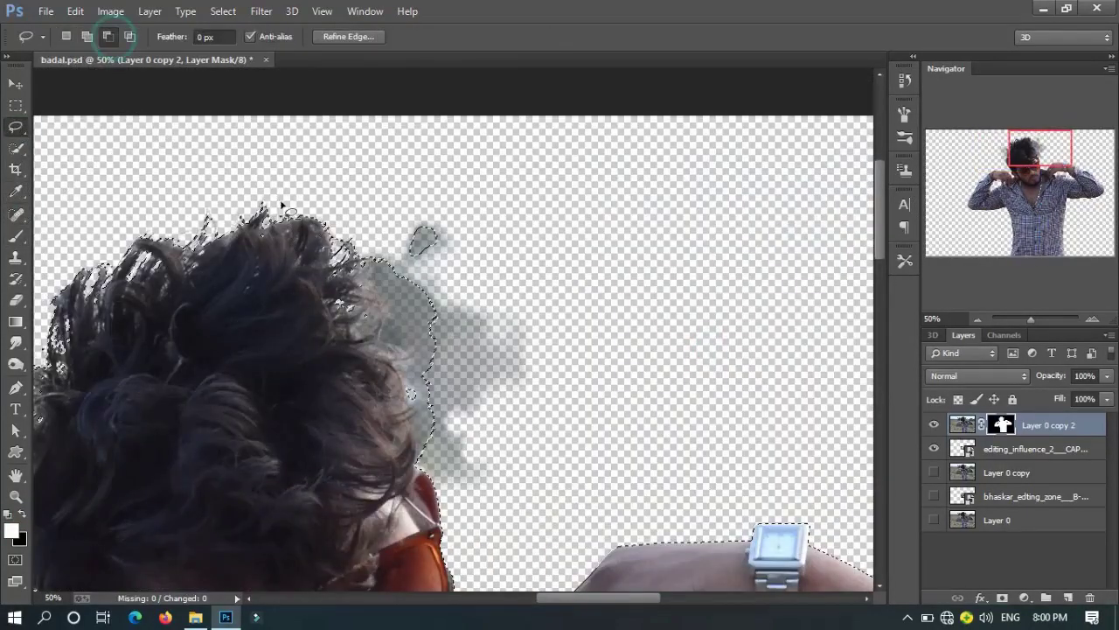
{"action": "left_click_drag", "start_coordinate": [404, 370], "coordinate": [427, 359]}
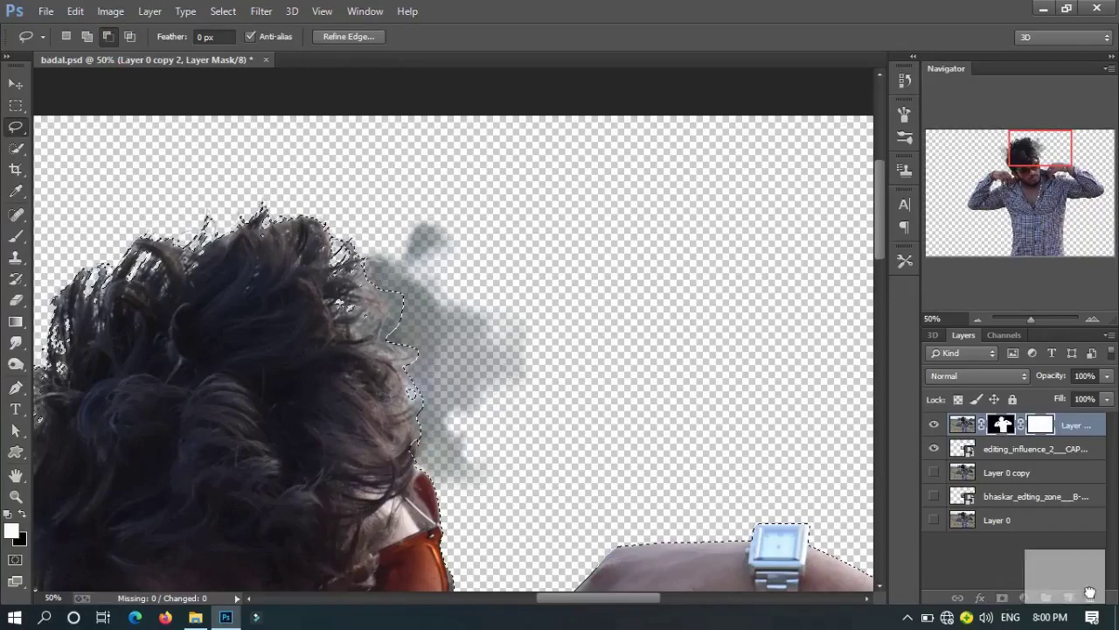
{"action": "left_click_drag", "start_coordinate": [530, 242], "coordinate": [866, 183]}
{"action": "key", "text": "b"}
Duplicate the masked cutout layer and apply its layer mask
{"action": "key", "text": "ctrl+j"}
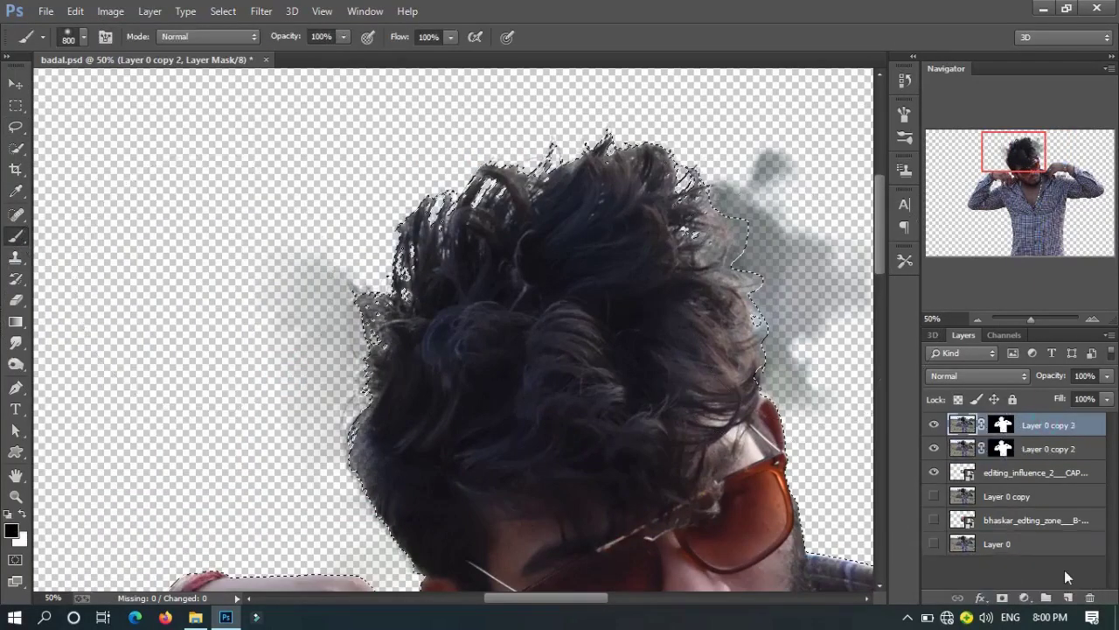
{"action": "right_click", "coordinate": [1002, 425]}
{"action": "left_click", "coordinate": [994, 473]}
{"action": "left_click", "coordinate": [685, 291]}
{"action": "key", "text": "ctrl+z"}
Erase the grey smoke and haze around the hair on the duplicate, then fit the view
{"action": "key", "text": "e"}
{"action": "mouse_move", "coordinate": [675, 251]}
{"action": "left_mouse_down"}
{"action": "mouse_move", "coordinate": [682, 332]}
{"action": "mouse_move", "coordinate": [594, 182]}
{"action": "mouse_move", "coordinate": [604, 350]}
{"action": "left_mouse_up"}
{"action": "mouse_move", "coordinate": [114, 454]}
{"action": "left_mouse_down"}
{"action": "mouse_move", "coordinate": [270, 237]}
{"action": "mouse_move", "coordinate": [324, 382]}
{"action": "left_mouse_up"}
{"action": "key", "text": "ctrl+0"}
{"action": "left_click", "coordinate": [1031, 449]}
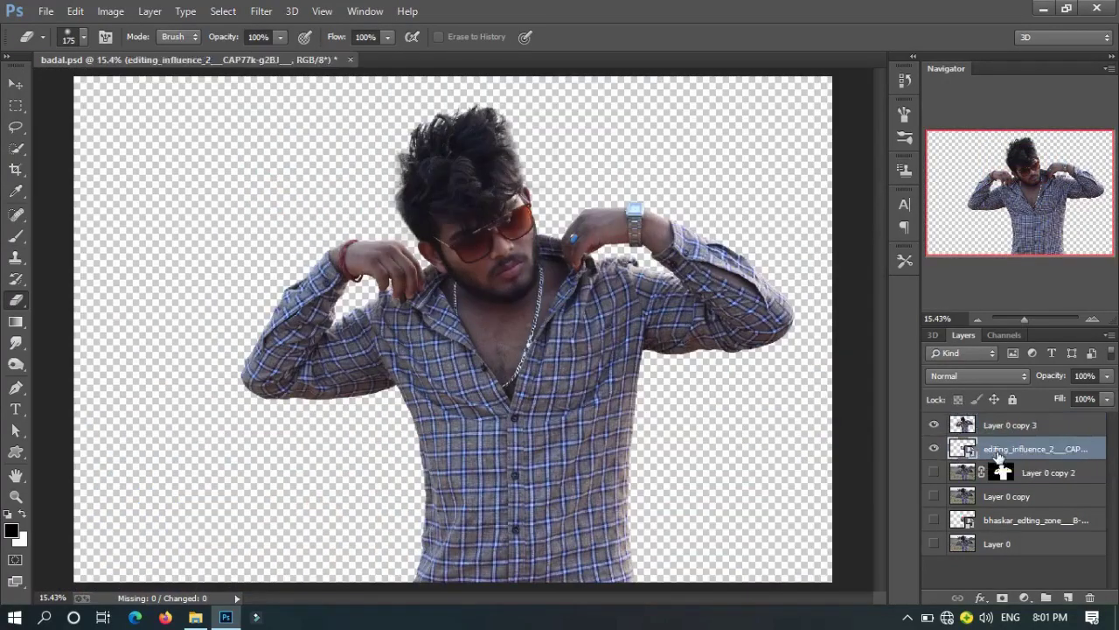
Enlarge the street photo behind the man with Free Transform
{"action": "key", "text": "ctrl+t"}
{"action": "left_click_drag", "start_coordinate": [643, 516], "coordinate": [654, 551]}
{"action": "key", "text": "Return"}
{"action": "left_click", "coordinate": [1019, 426]}
Scale the man cutout down to about 70% and reposition him on the street
{"action": "key", "text": "ctrl+t"}
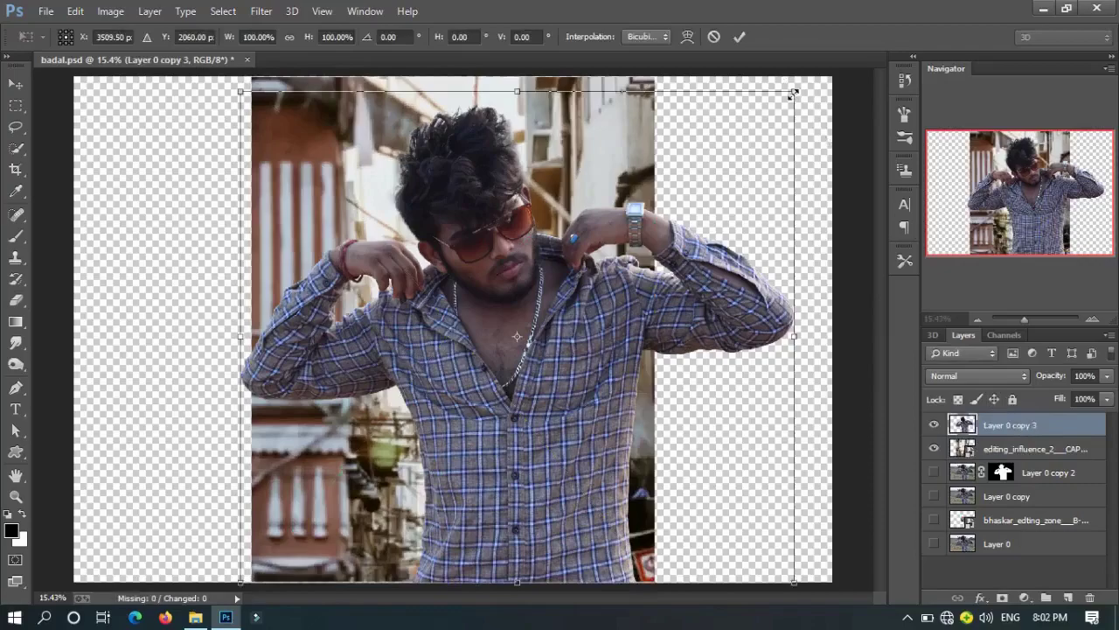
{"action": "left_click_drag", "start_coordinate": [792, 88], "coordinate": [650, 237]}
{"action": "left_click_drag", "start_coordinate": [612, 280], "coordinate": [623, 283]}
{"action": "key", "text": "Return"}
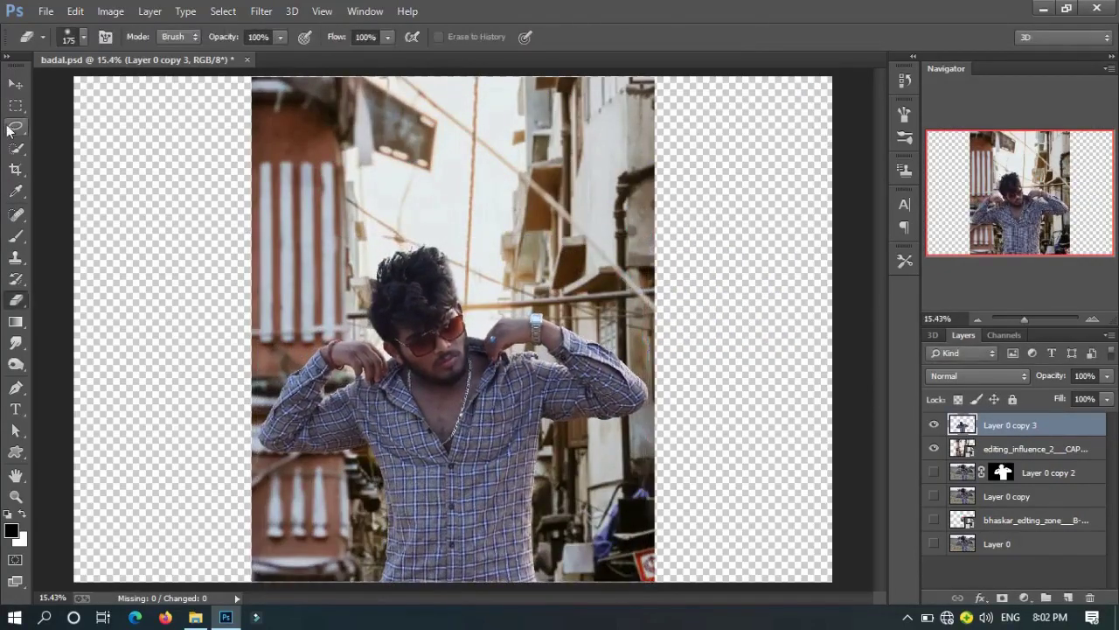
Pull the crop edges in to the photo, apply, then zoom to 100% on the hair
{"action": "key", "text": "c"}
{"action": "mouse_move", "coordinate": [446, 567]}
{"action": "left_mouse_down"}
{"action": "mouse_move", "coordinate": [447, 593]}
{"action": "mouse_move", "coordinate": [447, 579]}
{"action": "left_mouse_up"}
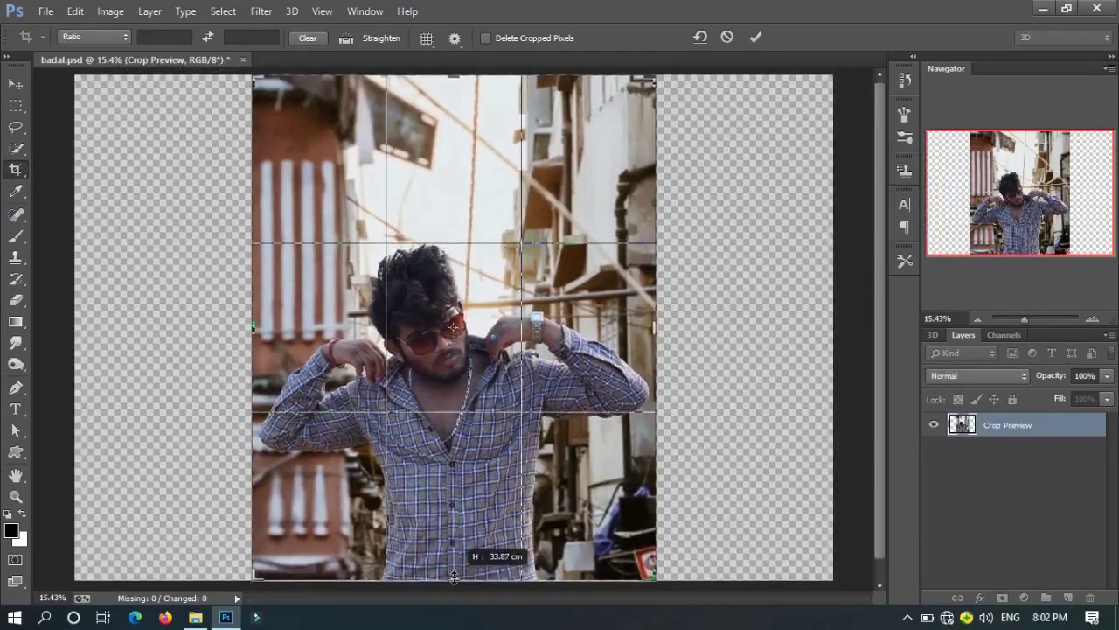
{"action": "scroll", "coordinate": [531, 348], "scroll_direction": "up", "scroll_amount": 3}
{"action": "key", "text": "Return"}
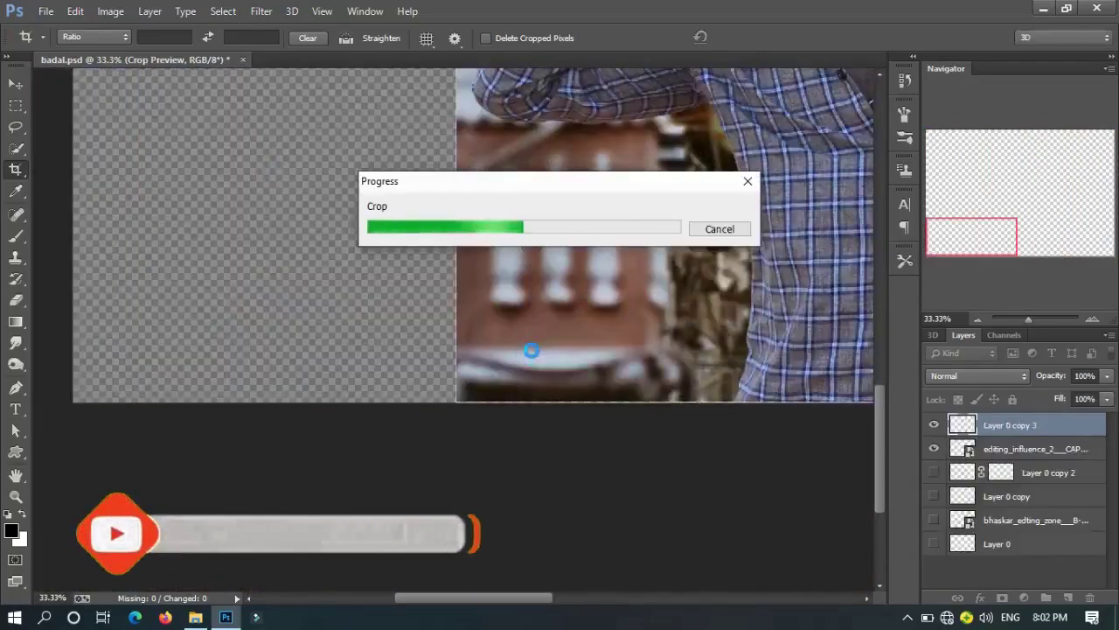
{"action": "key", "text": "ctrl+0"}
{"action": "key", "text": "ctrl+1"}
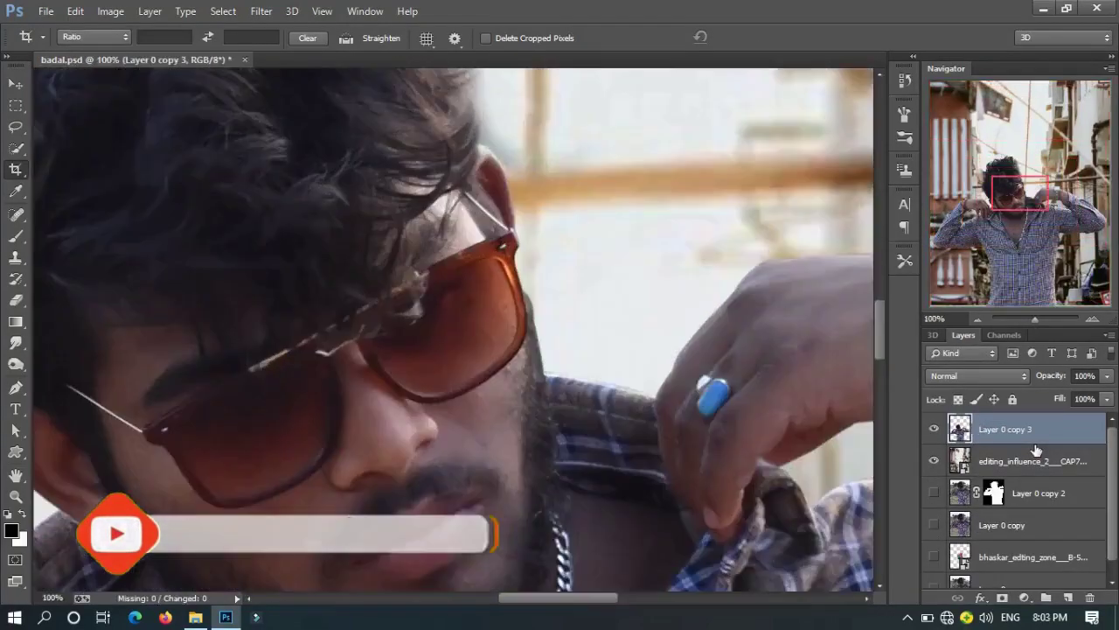
{"action": "left_click_drag", "start_coordinate": [1005, 203], "coordinate": [1005, 173]}
{"action": "key", "text": "e"}
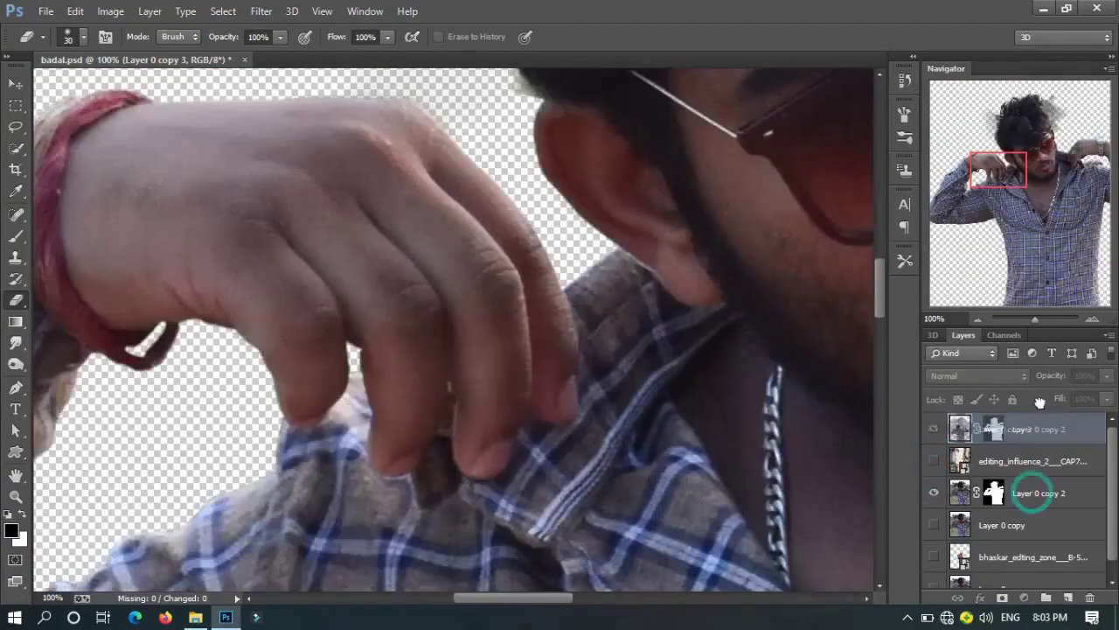
Select Layer 0 copy, open Refine Edge in overlay view, and brush the hair edge radius
{"action": "left_click", "coordinate": [995, 430]}
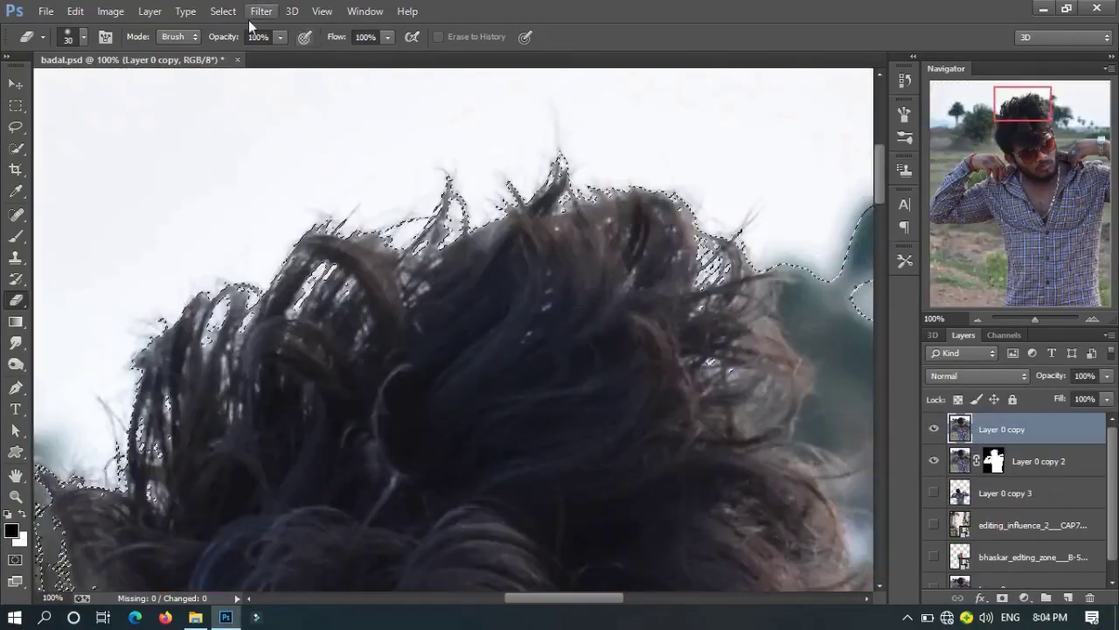
{"action": "left_click", "coordinate": [260, 10]}
{"action": "key", "text": "Escape"}
{"action": "key", "text": "w"}
{"action": "left_click", "coordinate": [389, 37]}
{"action": "left_click_drag", "start_coordinate": [408, 384], "coordinate": [462, 428]}
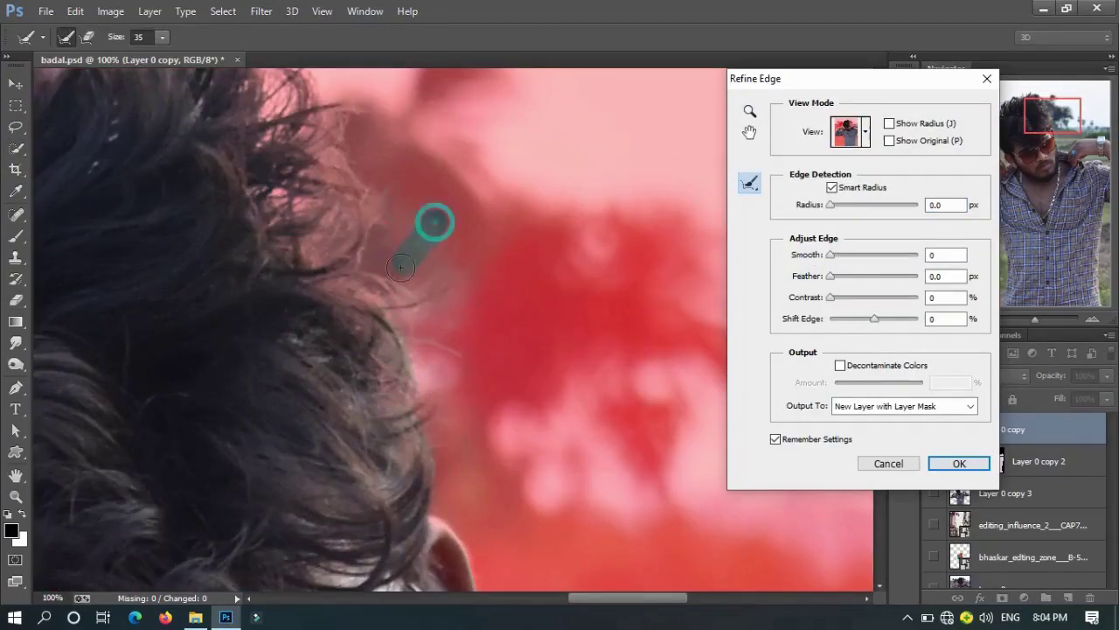
Set Contrast 10, Shift Edge -46 and no feather, then output to a new masked layer
{"action": "mouse_move", "coordinate": [831, 298]}
{"action": "left_mouse_down"}
{"action": "mouse_move", "coordinate": [888, 305]}
{"action": "mouse_move", "coordinate": [791, 325]}
{"action": "mouse_move", "coordinate": [854, 320]}
{"action": "left_mouse_up"}
{"action": "left_click_drag", "start_coordinate": [455, 350], "coordinate": [615, 215]}
{"action": "mouse_move", "coordinate": [831, 276]}
{"action": "left_mouse_down"}
{"action": "mouse_move", "coordinate": [871, 280]}
{"action": "mouse_move", "coordinate": [831, 277]}
{"action": "left_mouse_up"}
{"action": "mouse_move", "coordinate": [888, 298]}
{"action": "left_mouse_down"}
{"action": "mouse_move", "coordinate": [831, 299]}
{"action": "mouse_move", "coordinate": [882, 318]}
{"action": "left_mouse_up"}
{"action": "left_click_drag", "start_coordinate": [665, 376], "coordinate": [358, 402]}
{"action": "key", "text": "Return"}
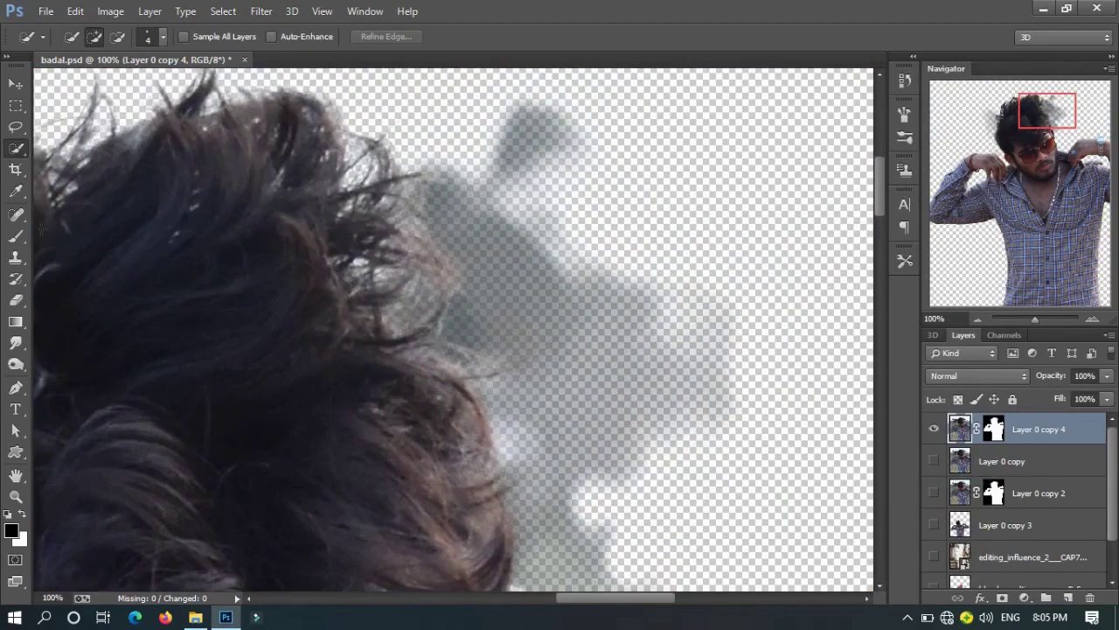
On Layer 0 copy 4's mask, paint black to hide the grey haze right of and beside the hair
{"action": "key", "text": "b"}
{"action": "left_click", "coordinate": [994, 428], "text": "ctrl"}
{"action": "left_click_drag", "start_coordinate": [595, 345], "coordinate": [574, 309]}
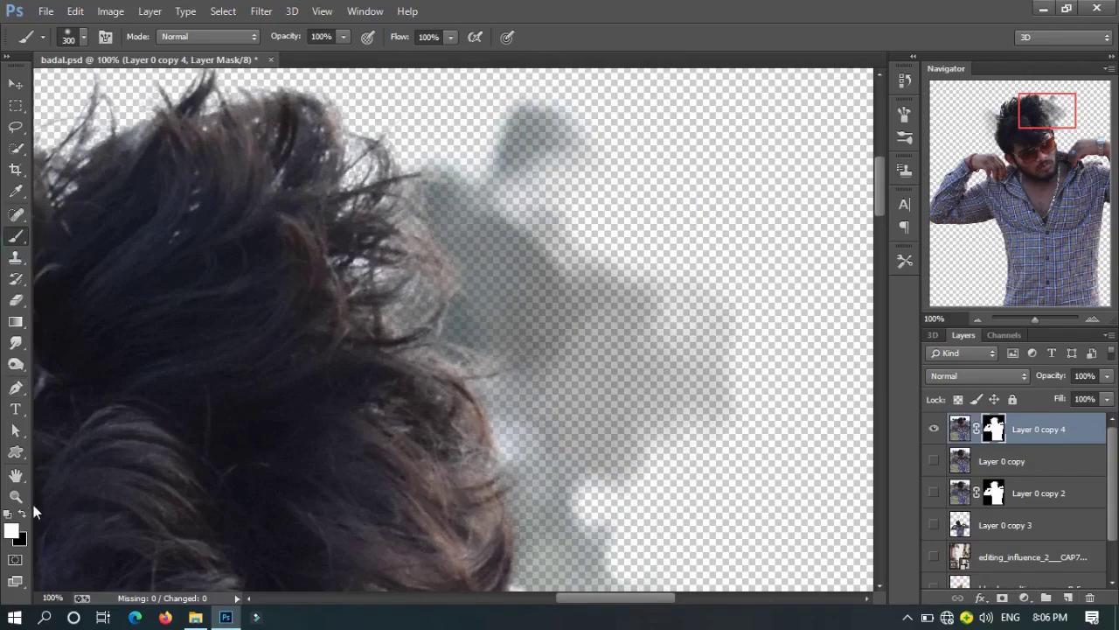
{"action": "left_click_drag", "start_coordinate": [664, 411], "coordinate": [531, 278]}
{"action": "left_click_drag", "start_coordinate": [650, 487], "coordinate": [657, 289]}
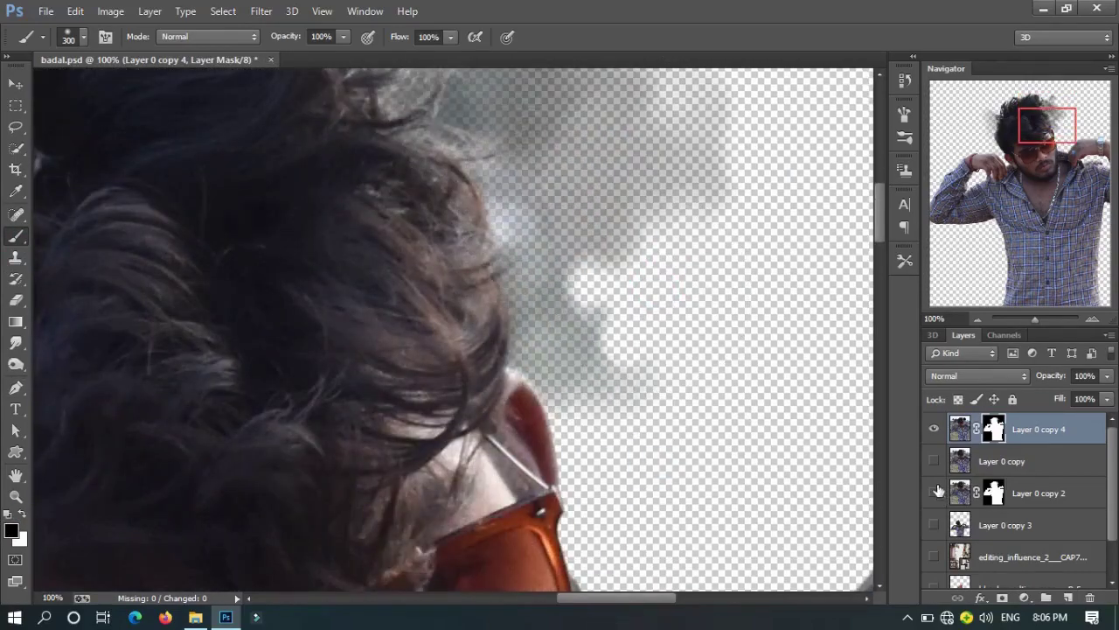
{"action": "scroll", "coordinate": [532, 149], "scroll_direction": "up", "scroll_amount": 5}
{"action": "key", "text": "bracketleft"}
{"action": "key", "text": "bracketleft"}
{"action": "key", "text": "bracketleft"}
{"action": "mouse_move", "coordinate": [533, 149]}
{"action": "left_mouse_down"}
{"action": "mouse_move", "coordinate": [444, 165]}
{"action": "mouse_move", "coordinate": [445, 94]}
{"action": "mouse_move", "coordinate": [523, 516]}
{"action": "mouse_move", "coordinate": [489, 332]}
{"action": "left_mouse_up"}
{"action": "scroll", "coordinate": [569, 400], "scroll_direction": "down", "scroll_amount": 3}
{"action": "left_click_drag", "start_coordinate": [570, 399], "coordinate": [504, 387]}
{"action": "left_click_drag", "start_coordinate": [469, 442], "coordinate": [609, 292]}
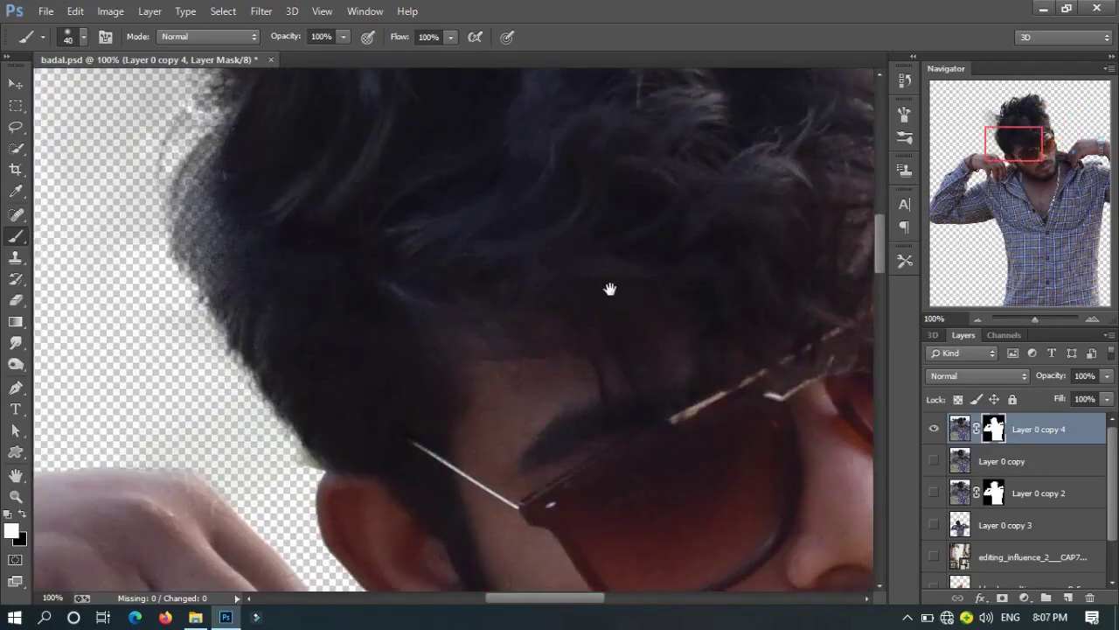
Mask out the haze at the hair's left edge, touch up, then apply the layer mask
{"action": "key", "text": "bracketright"}
{"action": "key", "text": "bracketright"}
{"action": "key", "text": "bracketright"}
{"action": "key", "text": "x"}
{"action": "left_click_drag", "start_coordinate": [266, 338], "coordinate": [426, 253]}
{"action": "scroll", "coordinate": [492, 467], "scroll_direction": "down", "scroll_amount": 6}
{"action": "key", "text": "bracketleft"}
{"action": "key", "text": "bracketleft"}
{"action": "key", "text": "bracketleft"}
{"action": "key", "text": "x"}
{"action": "scroll", "coordinate": [380, 406], "scroll_direction": "up", "scroll_amount": 8}
{"action": "key", "text": "bracketright"}
{"action": "key", "text": "bracketright"}
{"action": "left_click_drag", "start_coordinate": [537, 350], "coordinate": [534, 463]}
{"action": "scroll", "coordinate": [457, 522], "scroll_direction": "up", "scroll_amount": 3}
{"action": "key", "text": "x"}
{"action": "left_click_drag", "start_coordinate": [363, 293], "coordinate": [315, 184]}
{"action": "scroll", "coordinate": [394, 227], "scroll_direction": "up", "scroll_amount": 5}
{"action": "scroll", "coordinate": [393, 227], "scroll_direction": "right", "scroll_amount": 5}
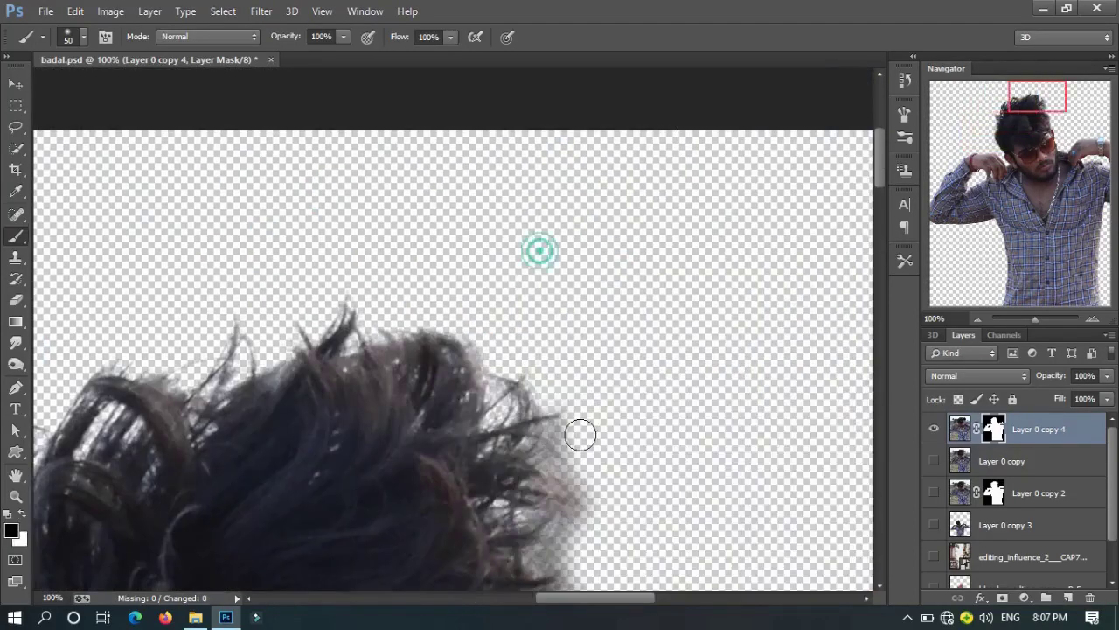
{"action": "scroll", "coordinate": [569, 297], "scroll_direction": "down", "scroll_amount": 3}
{"action": "key", "text": "ctrl+0"}
{"action": "right_click", "coordinate": [999, 430]}
{"action": "left_click", "coordinate": [998, 486]}
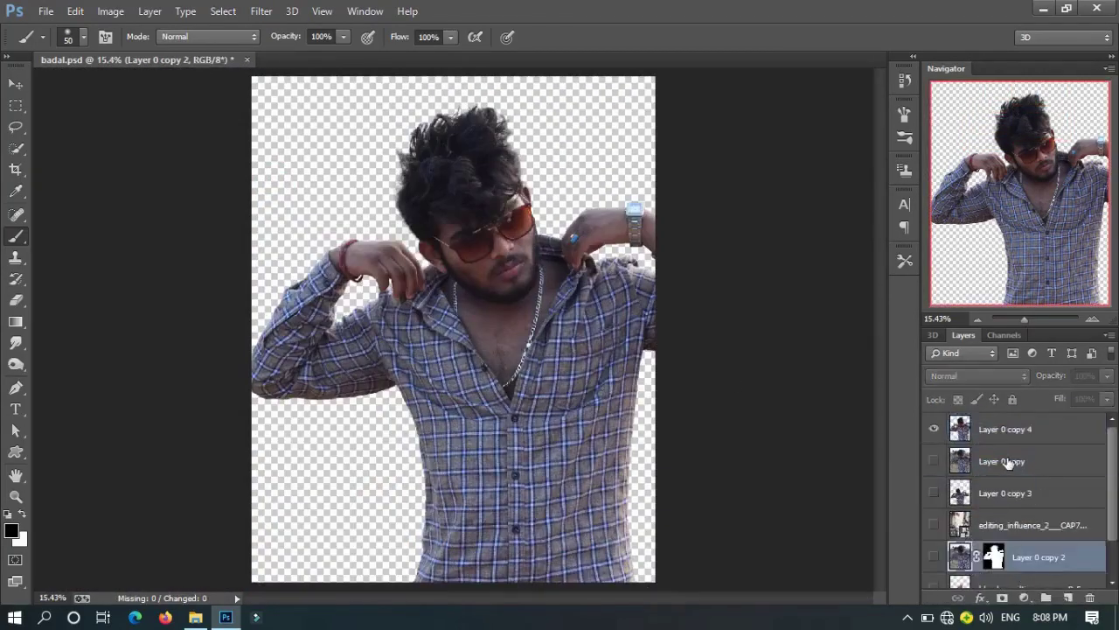
Scale the Layer 0 copy 4 cut-out to 69% and move him lower and left
{"action": "left_click", "coordinate": [933, 523]}
{"action": "left_click", "coordinate": [1015, 433]}
{"action": "key", "text": "ctrl+t"}
{"action": "mouse_move", "coordinate": [833, 77]}
{"action": "left_mouse_down"}
{"action": "mouse_move", "coordinate": [758, 166]}
{"action": "mouse_move", "coordinate": [680, 203]}
{"action": "left_mouse_up"}
{"action": "left_click_drag", "start_coordinate": [612, 297], "coordinate": [634, 317]}
{"action": "key", "text": "Return"}
Erase stray edges around the resized cut-out with a small eraser
{"action": "key", "text": "e"}
{"action": "scroll", "coordinate": [254, 317], "scroll_direction": "up", "scroll_amount": 1}
{"action": "scroll", "coordinate": [254, 288], "scroll_direction": "up", "scroll_amount": 1}
{"action": "key", "text": "bracketleft"}
{"action": "key", "text": "bracketleft"}
{"action": "key", "text": "bracketleft"}
{"action": "scroll", "coordinate": [290, 292], "scroll_direction": "up", "scroll_amount": 2}
{"action": "scroll", "coordinate": [404, 426], "scroll_direction": "down", "scroll_amount": 5}
{"action": "scroll", "coordinate": [404, 426], "scroll_direction": "left", "scroll_amount": 1}
{"action": "key", "text": "bracketleft"}
{"action": "key", "text": "bracketleft"}
{"action": "key", "text": "bracketleft"}
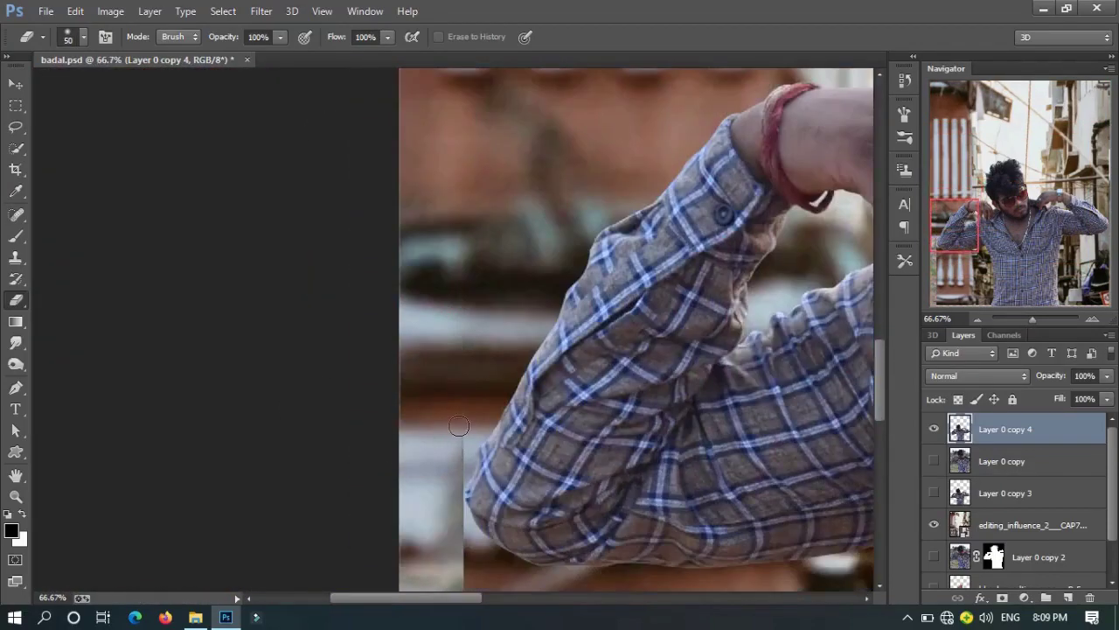
{"action": "key", "text": "bracketright"}
{"action": "key", "text": "bracketright"}
{"action": "key", "text": "bracketright"}
{"action": "scroll", "coordinate": [438, 524], "scroll_direction": "down", "scroll_amount": 2}
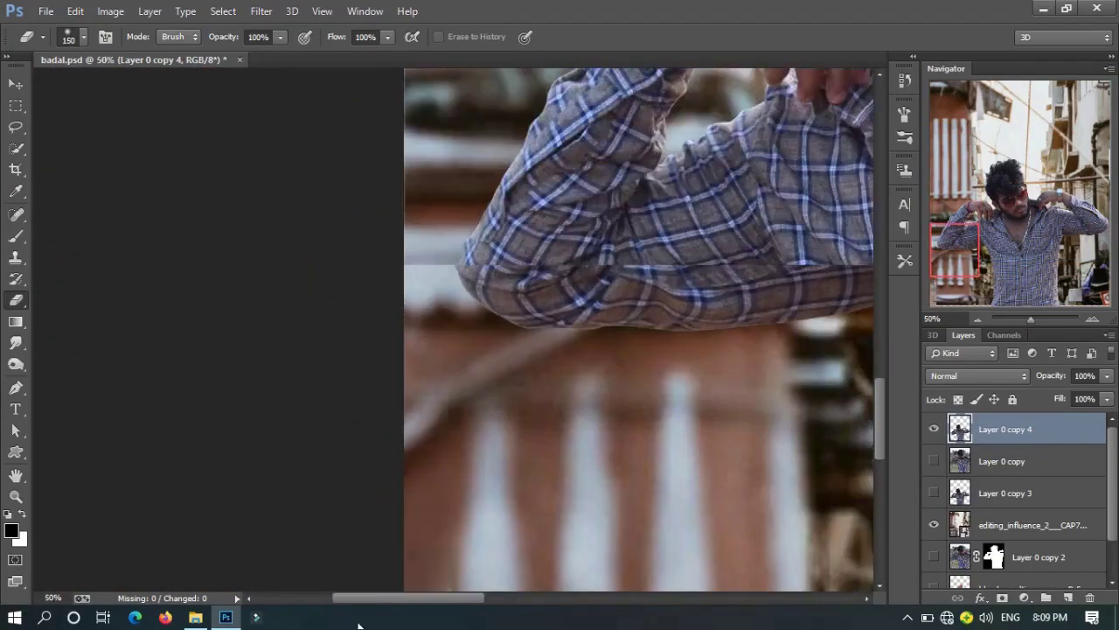
{"action": "scroll", "coordinate": [440, 464], "scroll_direction": "down", "scroll_amount": 2}
{"action": "scroll", "coordinate": [446, 503], "scroll_direction": "right", "scroll_amount": 5}
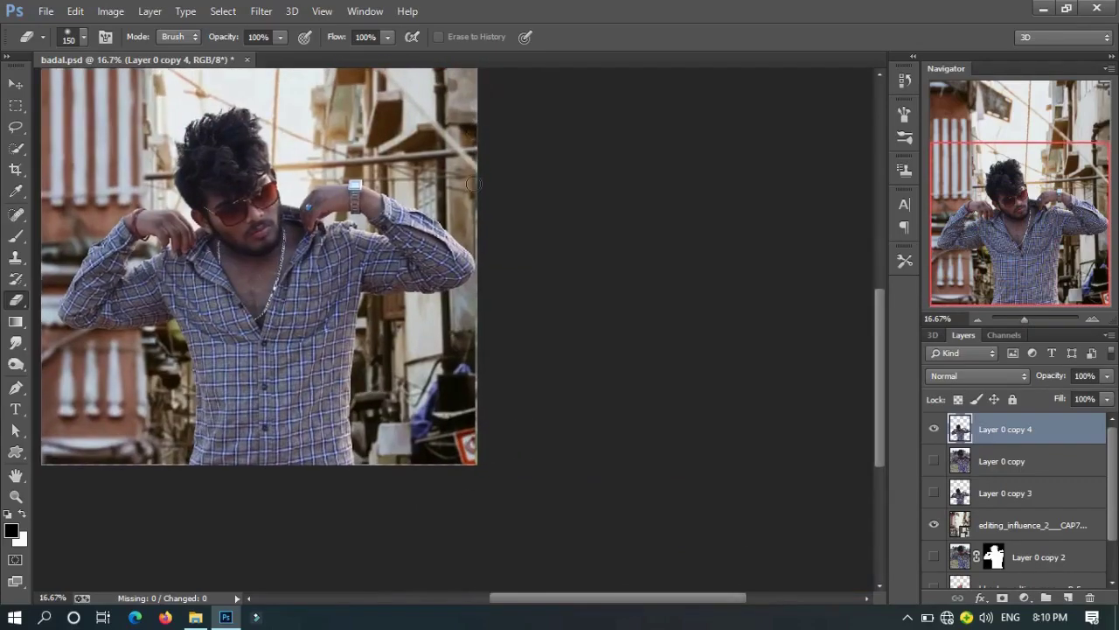
{"action": "scroll", "coordinate": [458, 413], "scroll_direction": "up", "scroll_amount": 4}
{"action": "key", "text": "bracketleft"}
{"action": "key", "text": "bracketleft"}
{"action": "key", "text": "bracketleft"}
{"action": "scroll", "coordinate": [375, 367], "scroll_direction": "up", "scroll_amount": 3}
{"action": "scroll", "coordinate": [512, 183], "scroll_direction": "up", "scroll_amount": 3}
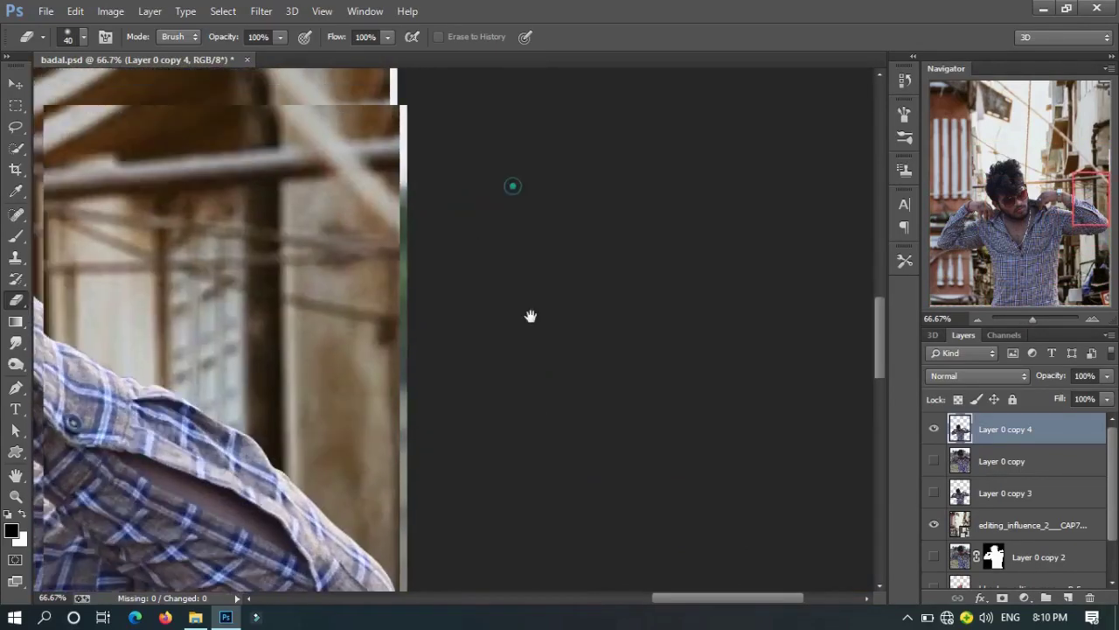
{"action": "scroll", "coordinate": [454, 451], "scroll_direction": "up", "scroll_amount": 2}
{"action": "scroll", "coordinate": [455, 452], "scroll_direction": "down", "scroll_amount": 3}
{"action": "scroll", "coordinate": [416, 347], "scroll_direction": "down", "scroll_amount": 3}
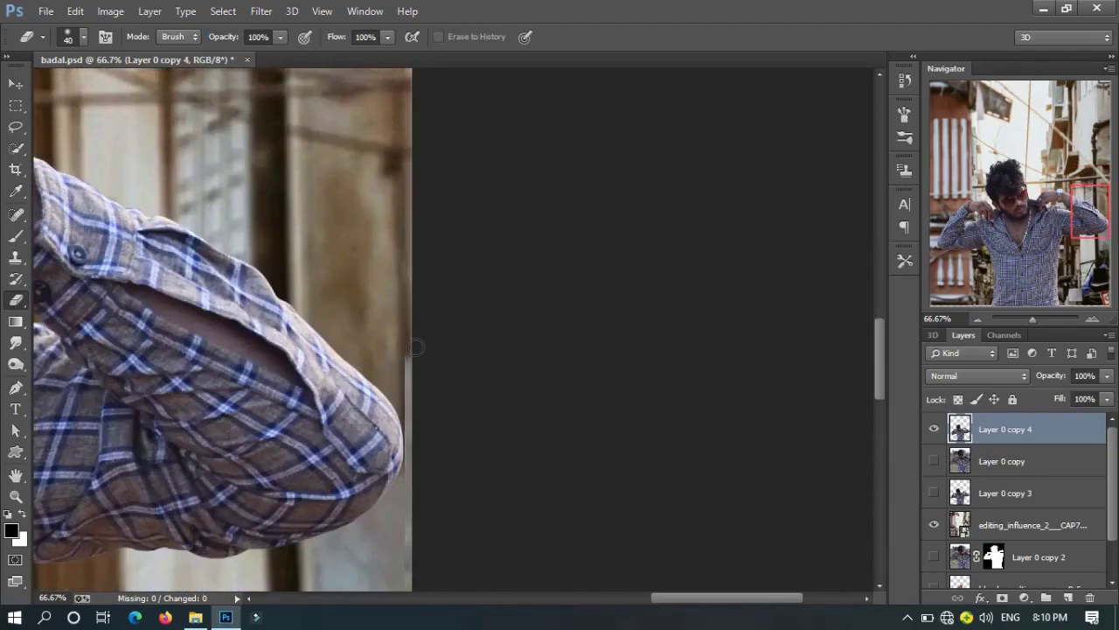
{"action": "key", "text": "ctrl+0"}
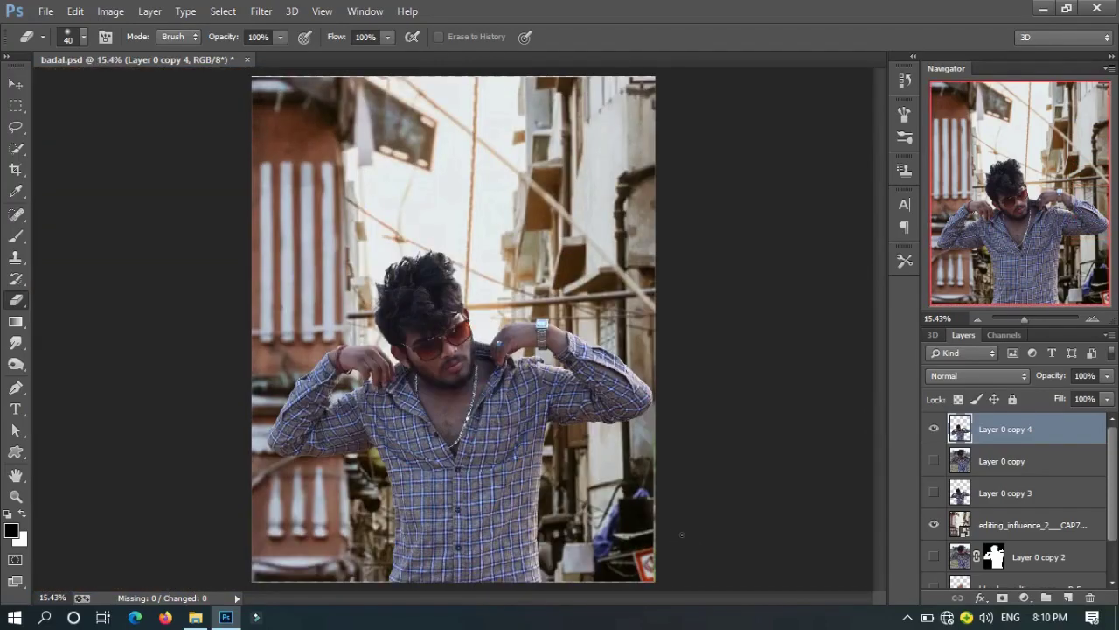
Apply a Gaussian Blur to the street background layer
{"action": "left_click", "coordinate": [983, 525]}
{"action": "left_click", "coordinate": [262, 11]}
{"action": "left_click", "coordinate": [525, 324]}
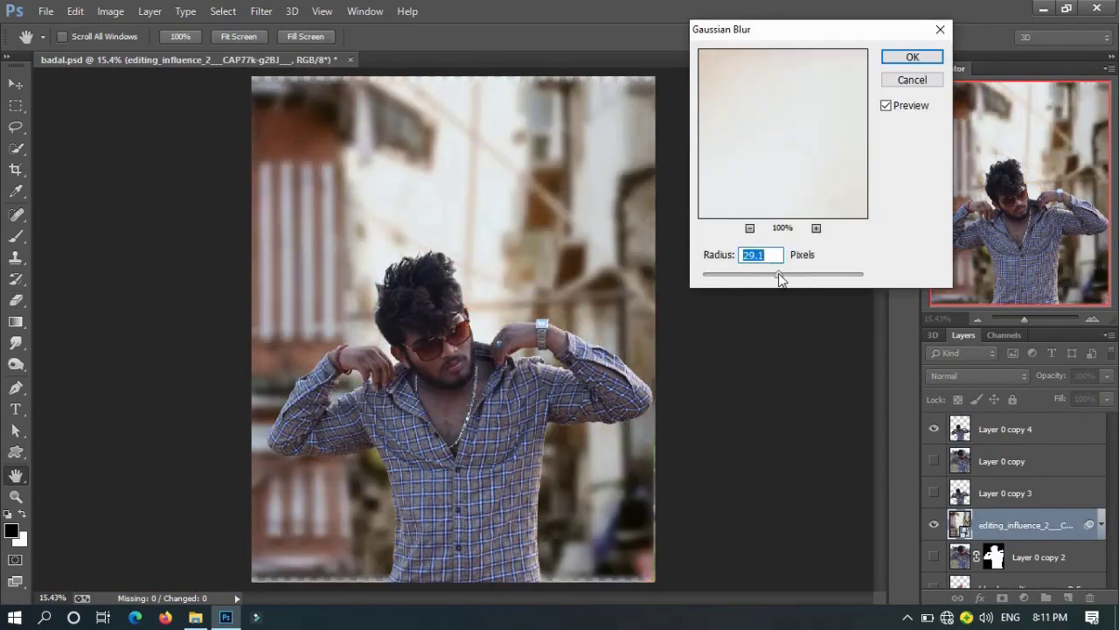
{"action": "left_click", "coordinate": [777, 275]}
{"action": "left_click", "coordinate": [912, 56]}
{"action": "key", "text": "ctrl+t"}
{"action": "left_click", "coordinate": [606, 245]}
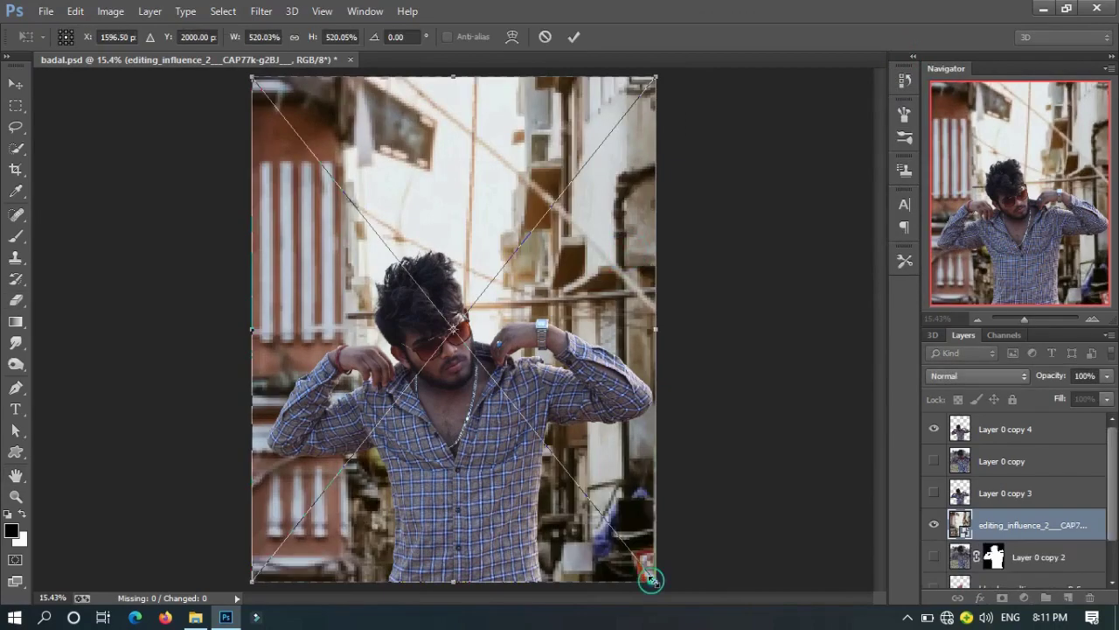
Add a Levels adjustment above the cut-out with the white input pulled to 221
{"action": "key", "text": "e"}
{"action": "left_click", "coordinate": [1004, 433]}
{"action": "left_click", "coordinate": [1025, 597]}
{"action": "left_click", "coordinate": [988, 311]}
{"action": "left_click_drag", "start_coordinate": [963, 363], "coordinate": [928, 363]}
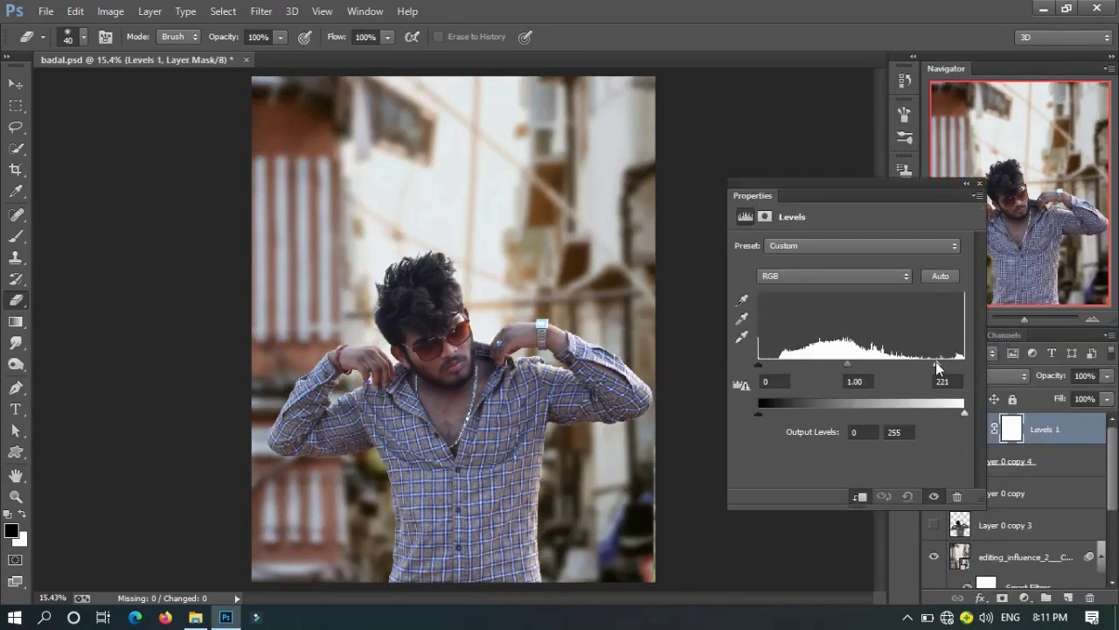
Brighten the Levels midtones and add Brightness/Contrast with slightly raised brightness
{"action": "left_click_drag", "start_coordinate": [843, 363], "coordinate": [824, 363]}
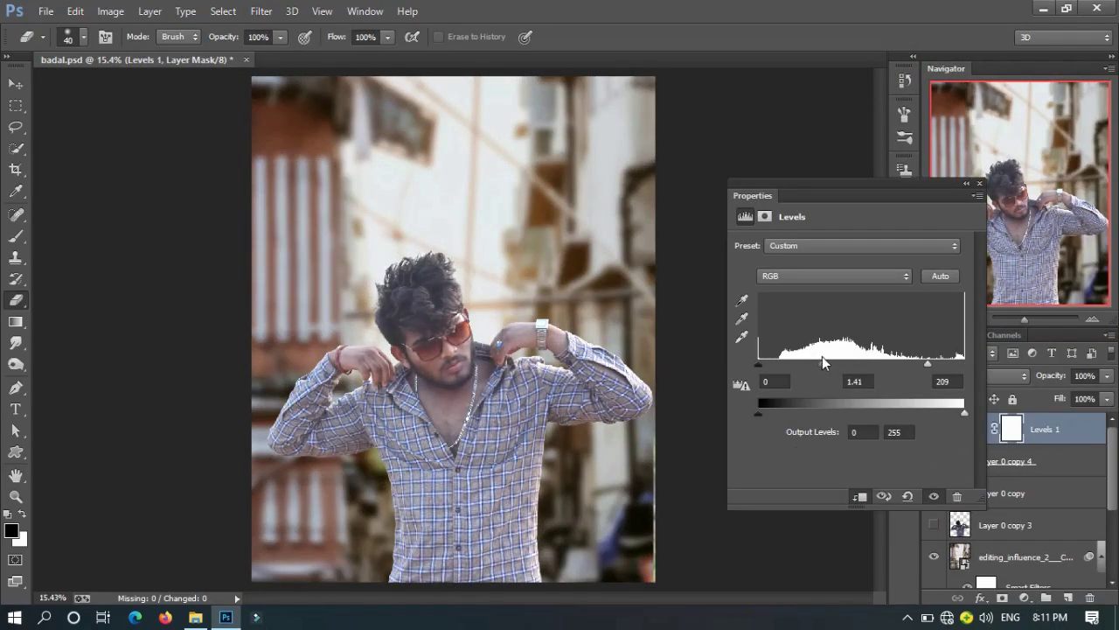
{"action": "left_click", "coordinate": [1025, 597]}
{"action": "left_click", "coordinate": [1014, 298]}
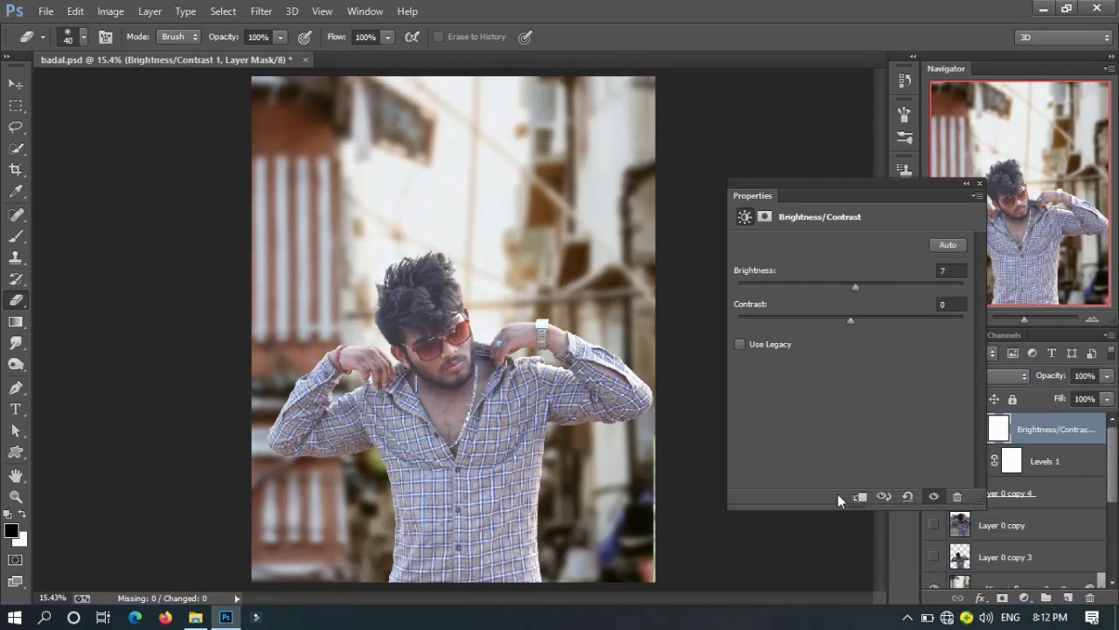
{"action": "left_click_drag", "start_coordinate": [850, 283], "coordinate": [883, 284]}
{"action": "left_click", "coordinate": [978, 183]}
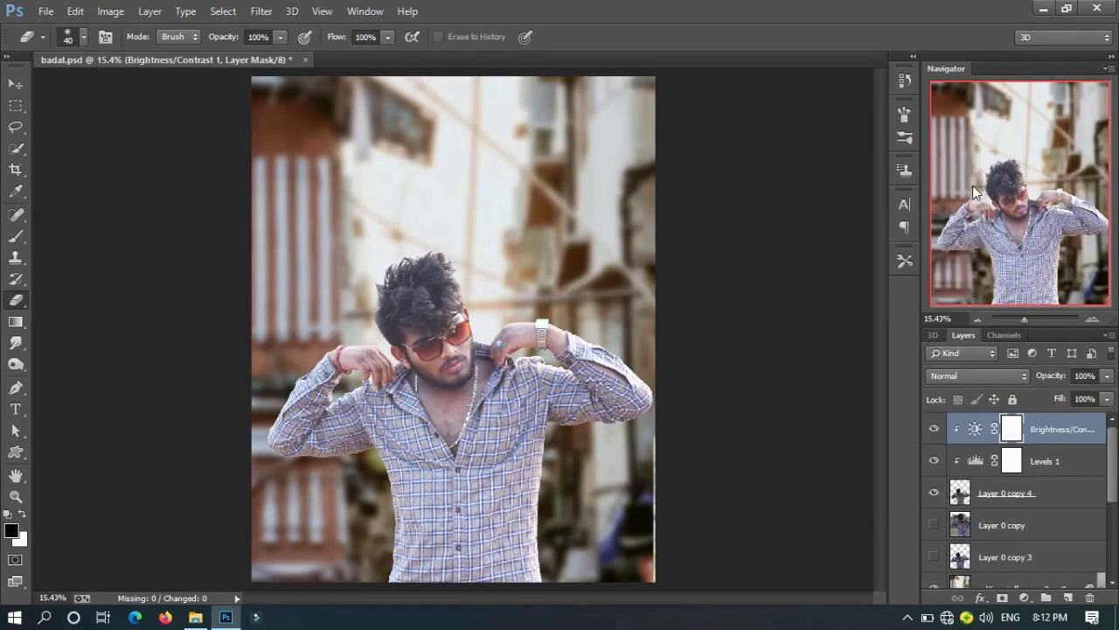
Add a Hue/Saturation adjustment raising the man's saturation to +11
{"action": "left_click", "coordinate": [1025, 597]}
{"action": "left_click", "coordinate": [1015, 391]}
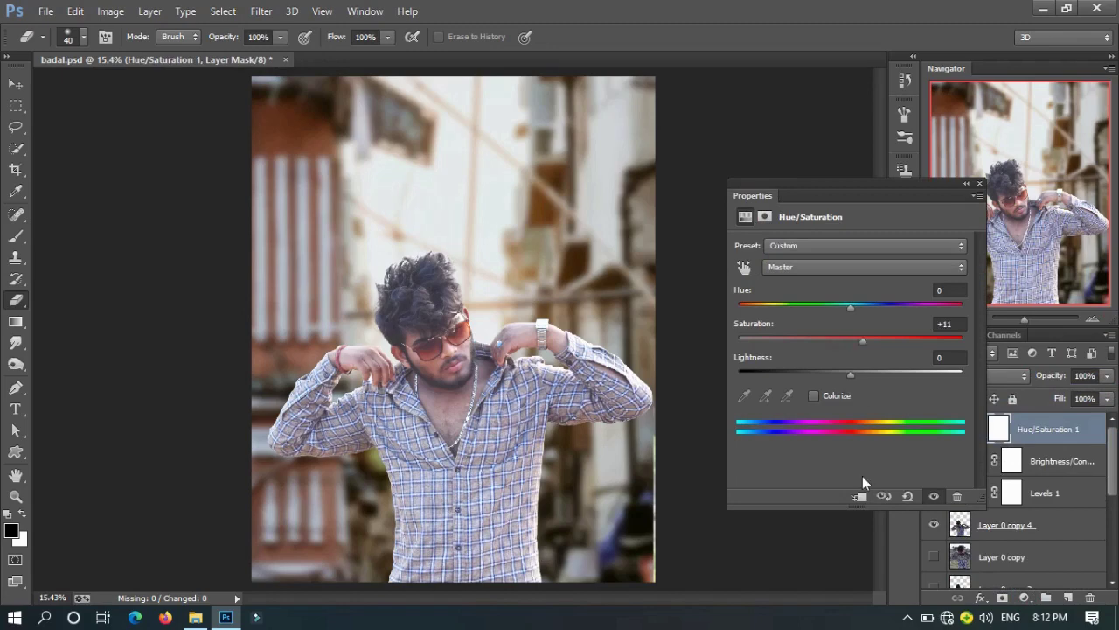
{"action": "mouse_move", "coordinate": [850, 337]}
{"action": "left_mouse_down"}
{"action": "mouse_move", "coordinate": [840, 374]}
{"action": "mouse_move", "coordinate": [873, 338]}
{"action": "left_mouse_up"}
{"action": "left_click", "coordinate": [1001, 374]}
Add a background Hue/Saturation with boosted saturation, slightly darker lightness and hue 0
{"action": "scroll", "coordinate": [1114, 494], "scroll_direction": "down", "scroll_amount": 3}
{"action": "left_click", "coordinate": [1025, 597]}
{"action": "left_click", "coordinate": [1001, 400]}
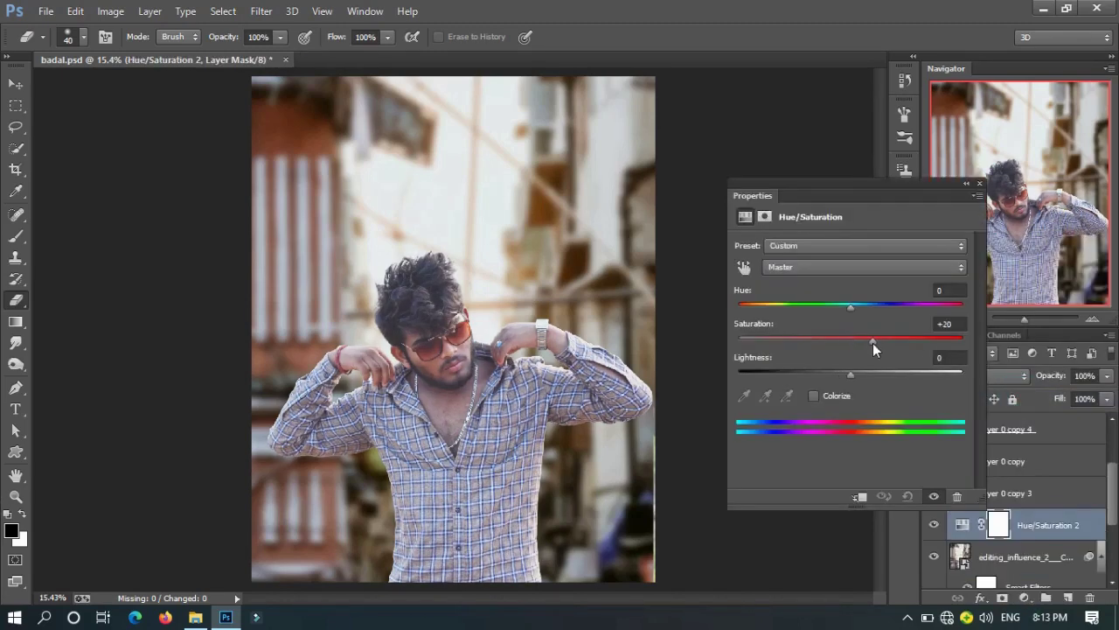
{"action": "left_click_drag", "start_coordinate": [851, 374], "coordinate": [843, 374]}
{"action": "left_click_drag", "start_coordinate": [851, 306], "coordinate": [864, 312]}
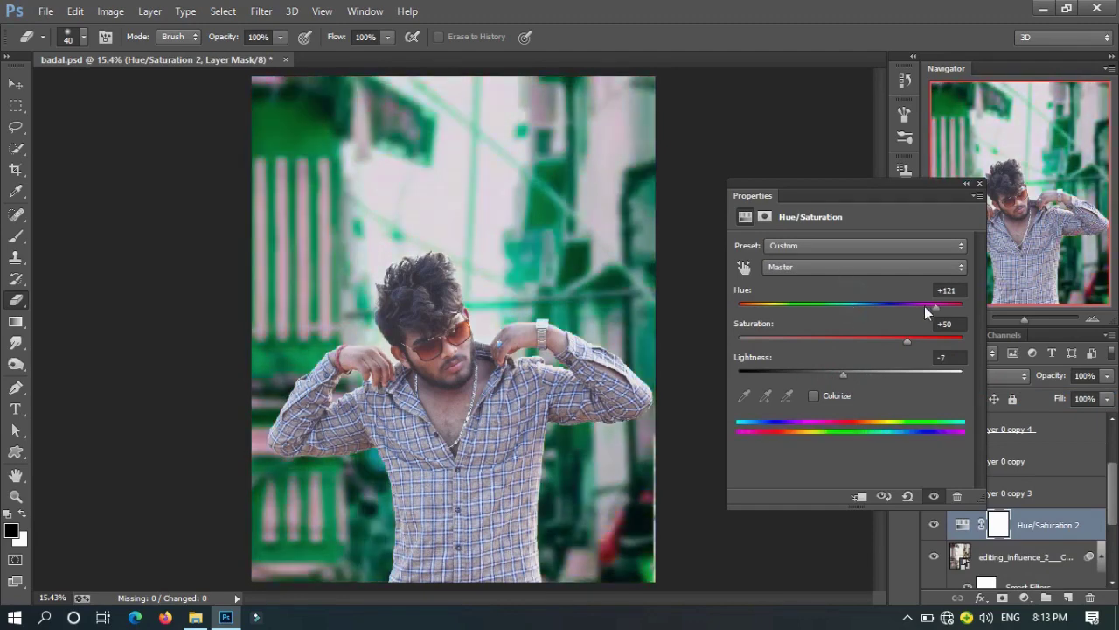
{"action": "left_click", "coordinate": [951, 289]}
{"action": "type", "text": "0"}
{"action": "left_click", "coordinate": [980, 187]}
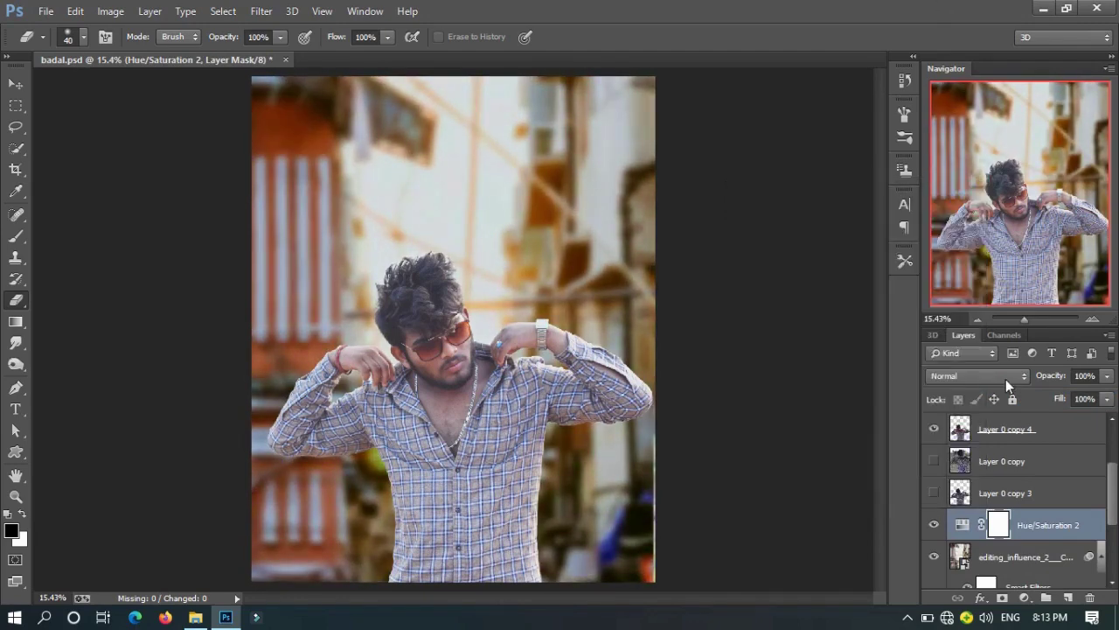
Duplicate Group 1 and merge the copy into a single Group 1 copy layer
{"action": "scroll", "coordinate": [1014, 490], "scroll_direction": "up", "scroll_amount": 3}
{"action": "left_click", "coordinate": [1049, 597]}
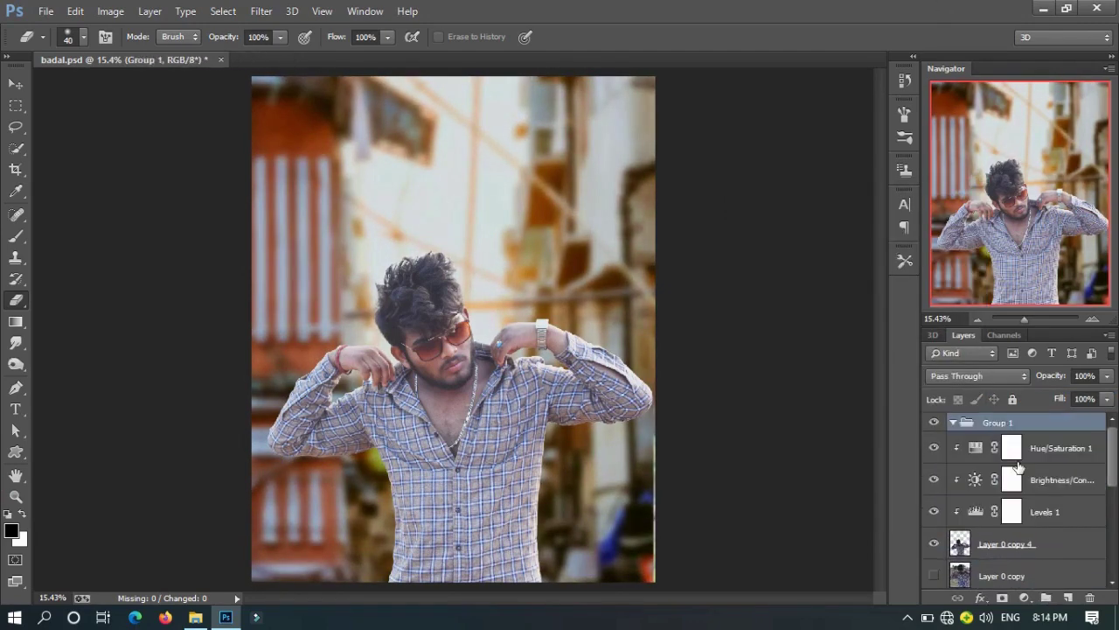
{"action": "key", "text": "ctrl+j"}
{"action": "left_click", "coordinate": [954, 441]}
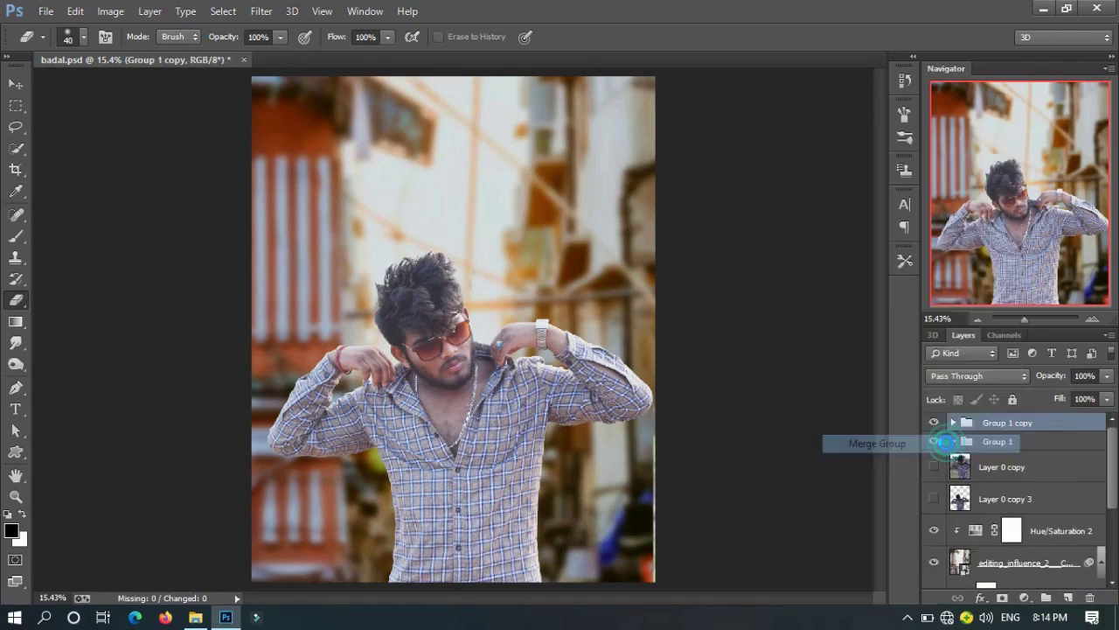
{"action": "scroll", "coordinate": [425, 253], "scroll_direction": "up", "scroll_amount": 5, "text": "alt"}
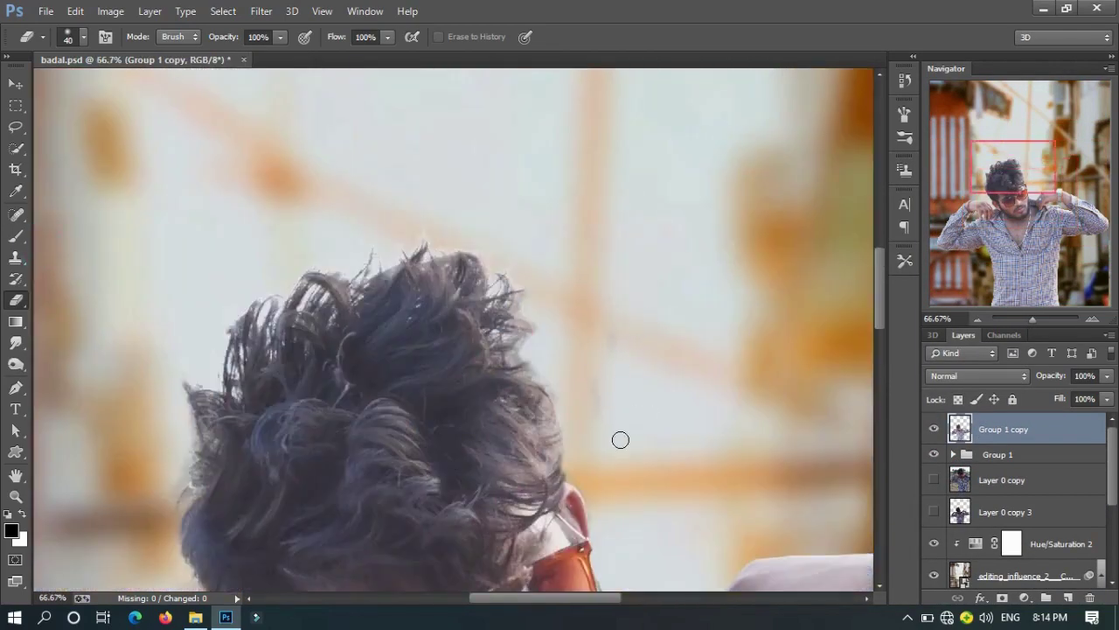
Remove the blemish on the cheek below the sunglasses with the Spot Healing Brush
{"action": "scroll", "coordinate": [857, 472], "scroll_direction": "down", "scroll_amount": 5}
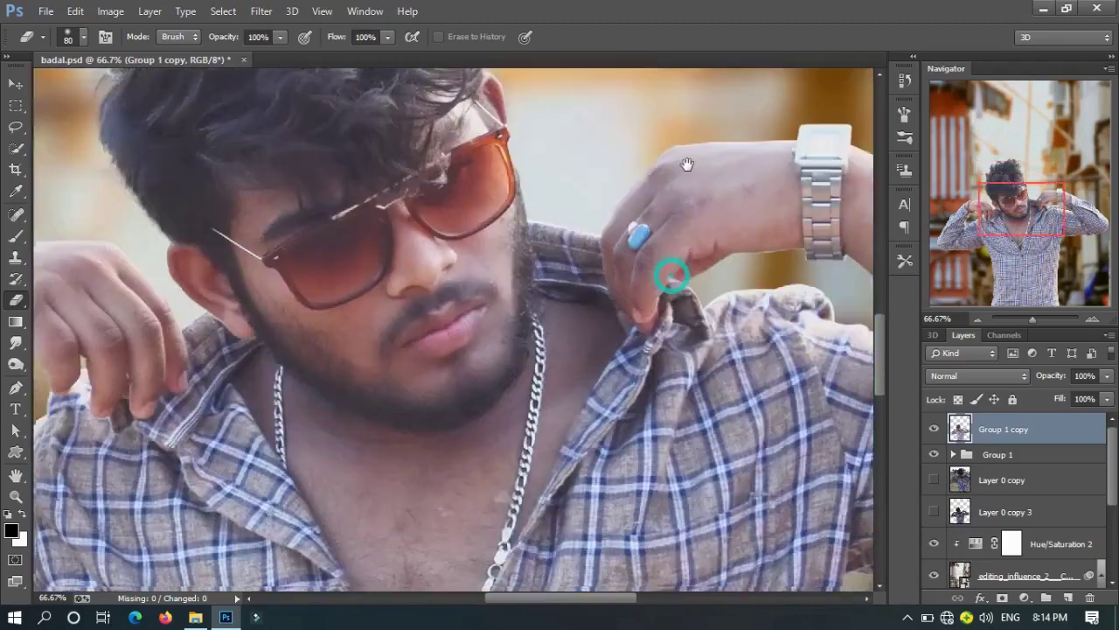
{"action": "scroll", "coordinate": [715, 135], "scroll_direction": "up", "scroll_amount": 2, "text": "alt"}
{"action": "left_click", "coordinate": [18, 217]}
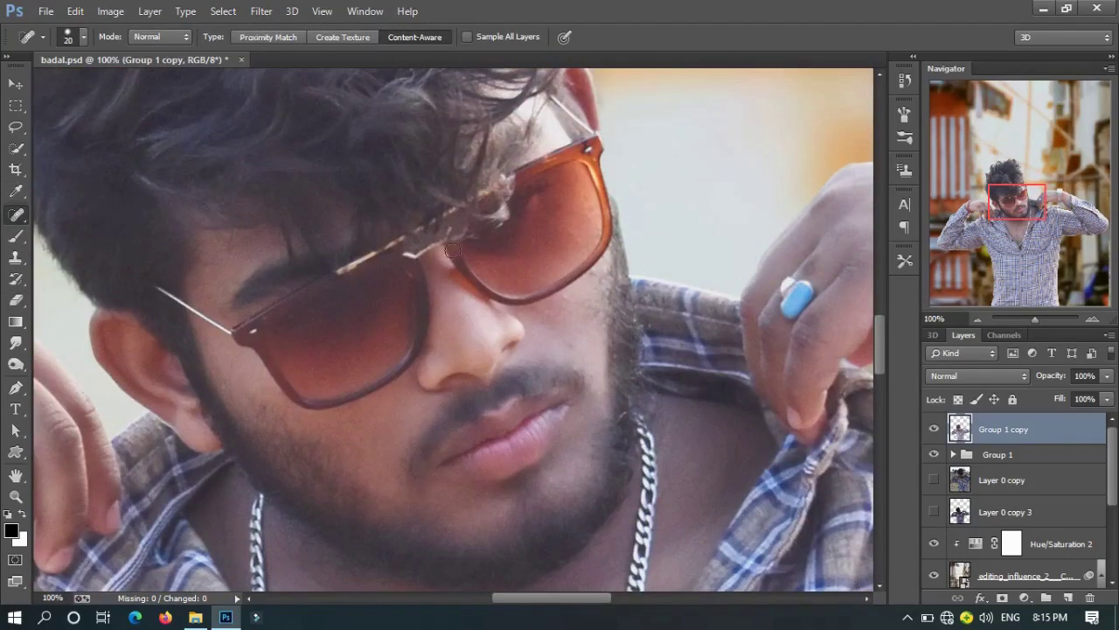
{"action": "scroll", "coordinate": [578, 317], "scroll_direction": "up", "scroll_amount": 1, "text": "alt"}
{"action": "scroll", "coordinate": [622, 403], "scroll_direction": "up", "scroll_amount": 3}
{"action": "scroll", "coordinate": [618, 435], "scroll_direction": "right", "scroll_amount": 3}
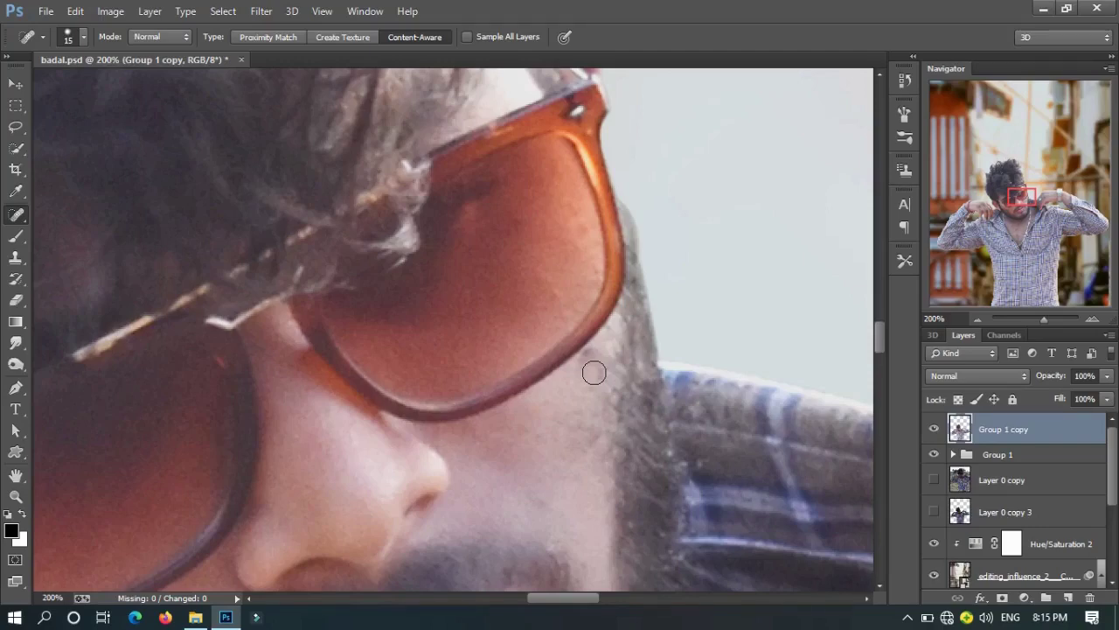
{"action": "scroll", "coordinate": [594, 373], "scroll_direction": "up", "scroll_amount": 1, "text": "alt"}
{"action": "left_click", "coordinate": [460, 410]}
Switch to the Mixer Brush Tool from the brush tool flyout
{"action": "scroll", "coordinate": [433, 454], "scroll_direction": "down", "scroll_amount": 1, "text": "alt"}
{"action": "scroll", "coordinate": [791, 357], "scroll_direction": "down", "scroll_amount": 1, "text": "alt"}
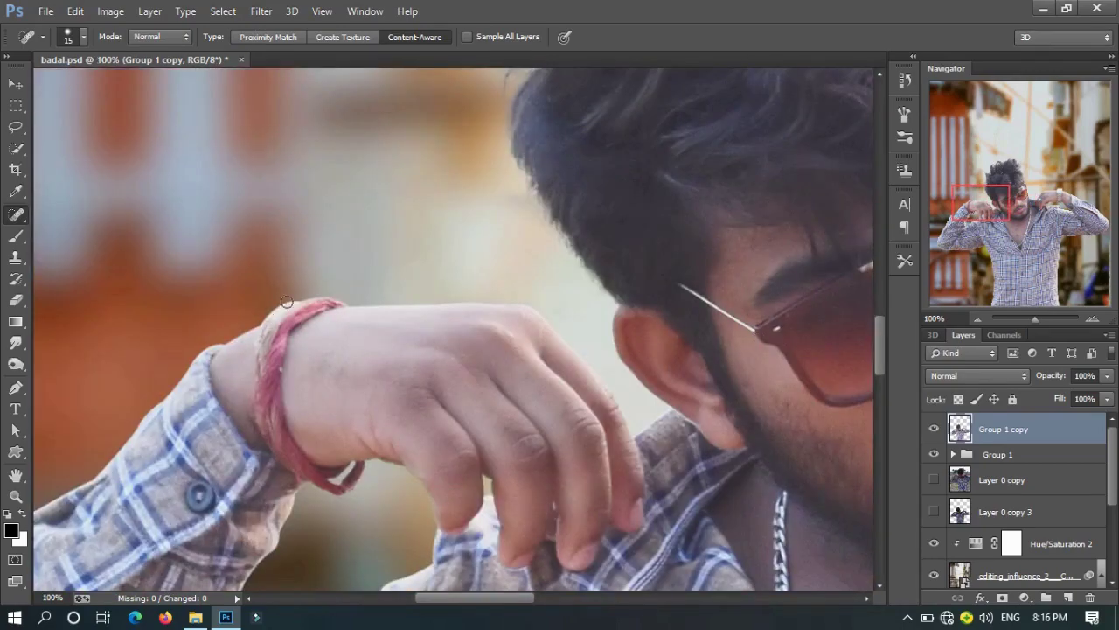
{"action": "right_click", "coordinate": [16, 236]}
{"action": "left_click", "coordinate": [63, 280]}
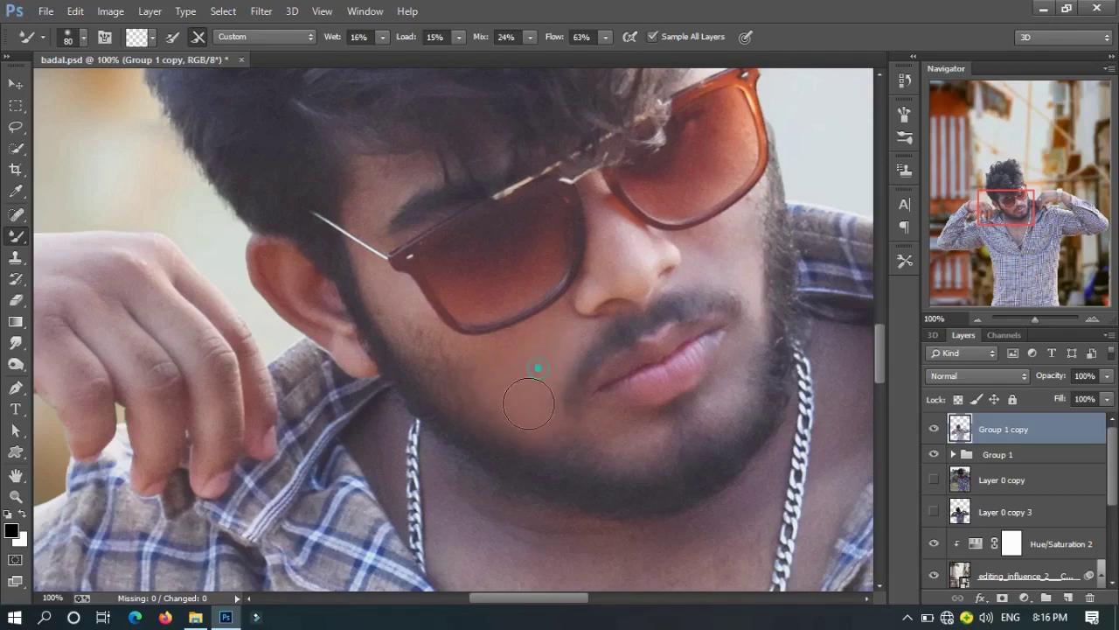
Smooth the lower cheek and skin around the face, chin and hair with the Mixer Brush
{"action": "left_click_drag", "start_coordinate": [460, 369], "coordinate": [532, 426]}
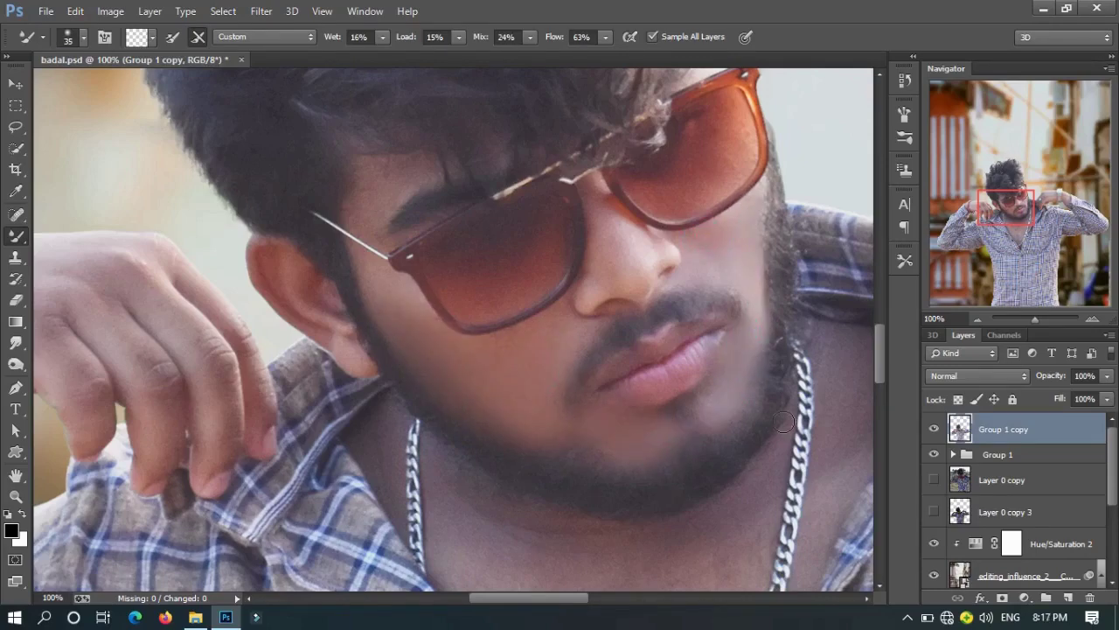
{"action": "left_click_drag", "start_coordinate": [544, 338], "coordinate": [614, 473]}
{"action": "left_click_drag", "start_coordinate": [459, 348], "coordinate": [525, 441]}
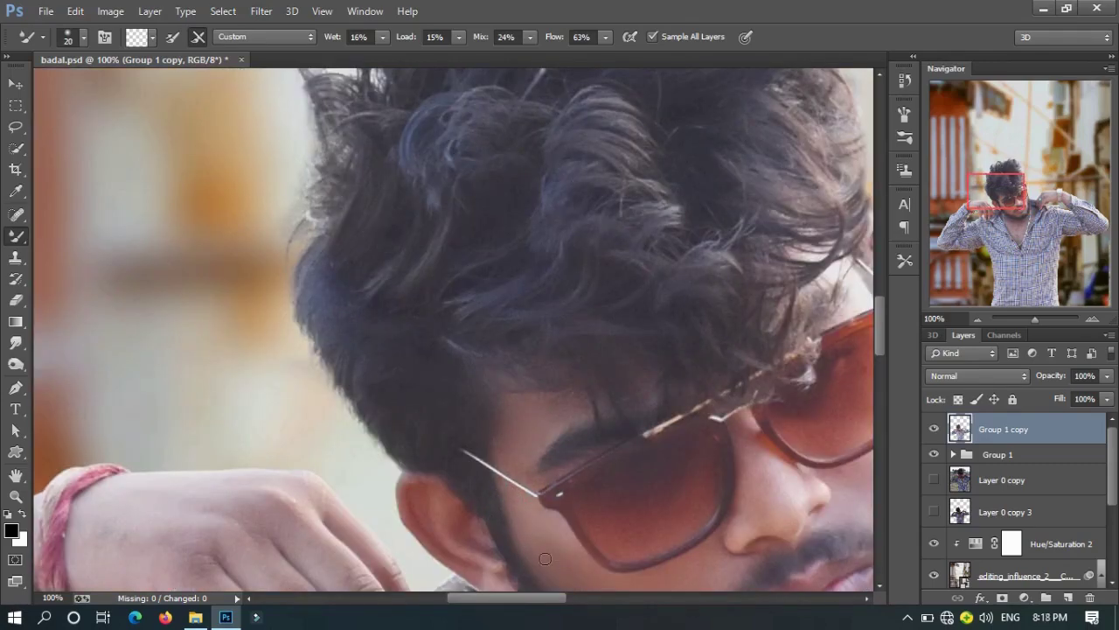
{"action": "left_click_drag", "start_coordinate": [559, 581], "coordinate": [527, 492]}
{"action": "key", "text": "bracketright"}
{"action": "key", "text": "bracketright"}
{"action": "key", "text": "bracketright"}
{"action": "left_click_drag", "start_coordinate": [673, 538], "coordinate": [595, 416]}
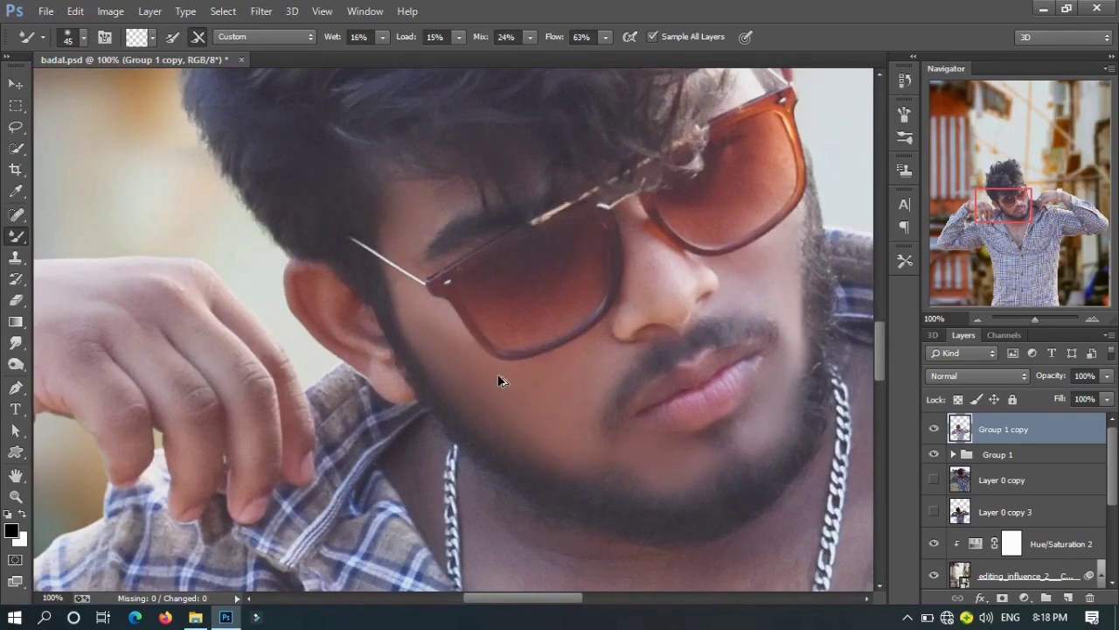
{"action": "left_click_drag", "start_coordinate": [668, 285], "coordinate": [616, 467]}
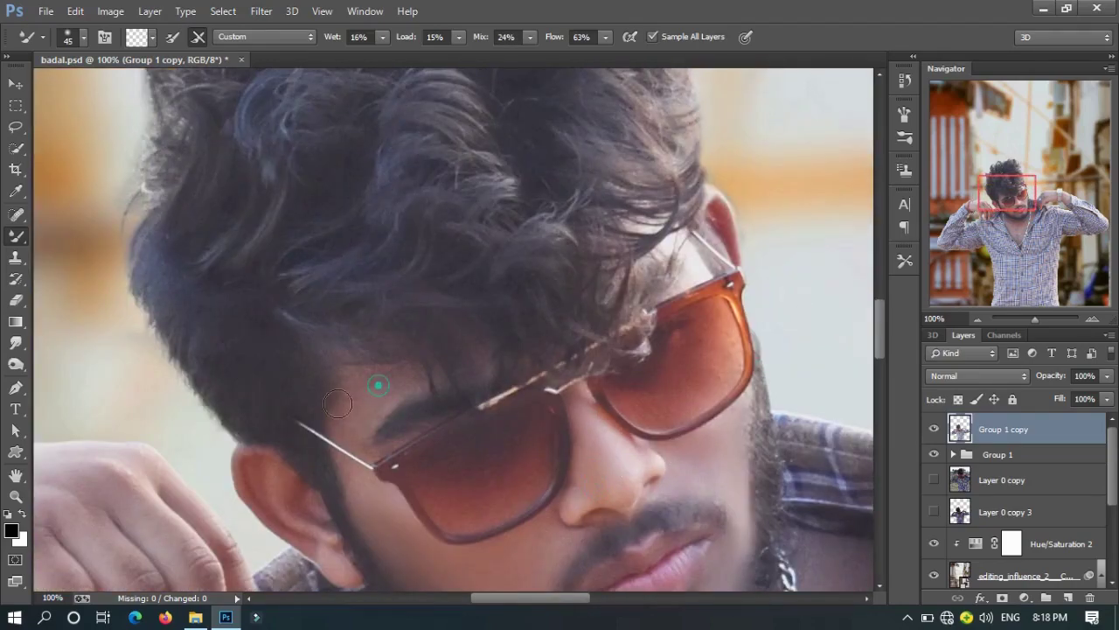
{"action": "left_click_drag", "start_coordinate": [379, 385], "coordinate": [616, 155]}
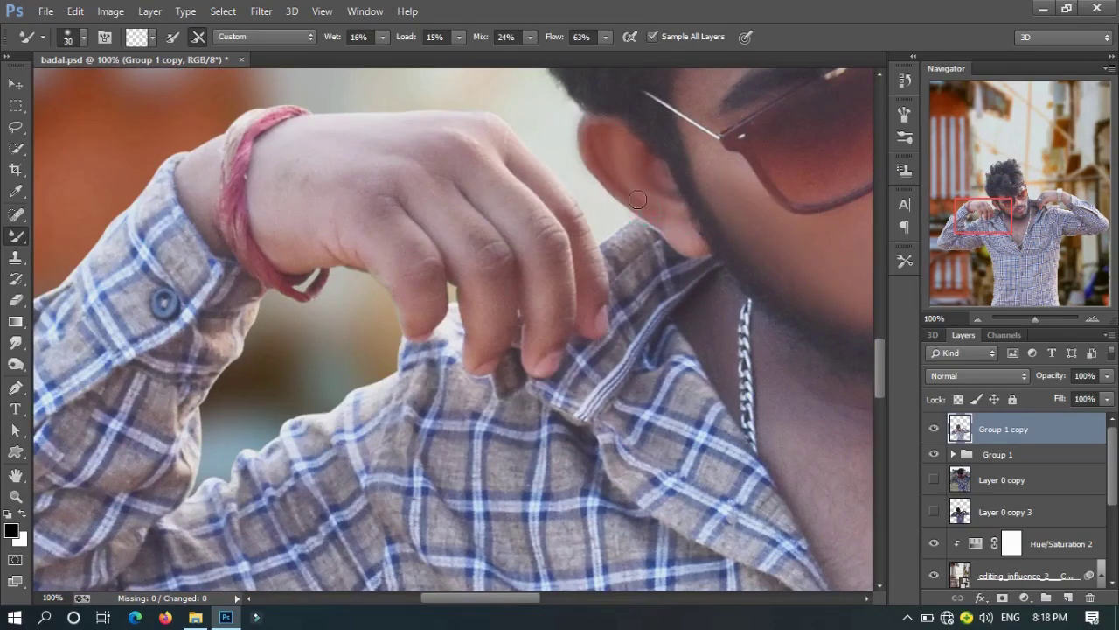
Blend the skin on the back of the raised left hand and the wrist by the red bracelet
{"action": "mouse_move", "coordinate": [652, 164]}
{"action": "left_mouse_down"}
{"action": "mouse_move", "coordinate": [52, 403]}
{"action": "mouse_move", "coordinate": [387, 257]}
{"action": "left_mouse_up"}
{"action": "left_click_drag", "start_coordinate": [201, 288], "coordinate": [379, 230]}
{"action": "key", "text": "bracketright"}
{"action": "key", "text": "bracketright"}
{"action": "key", "text": "bracketright"}
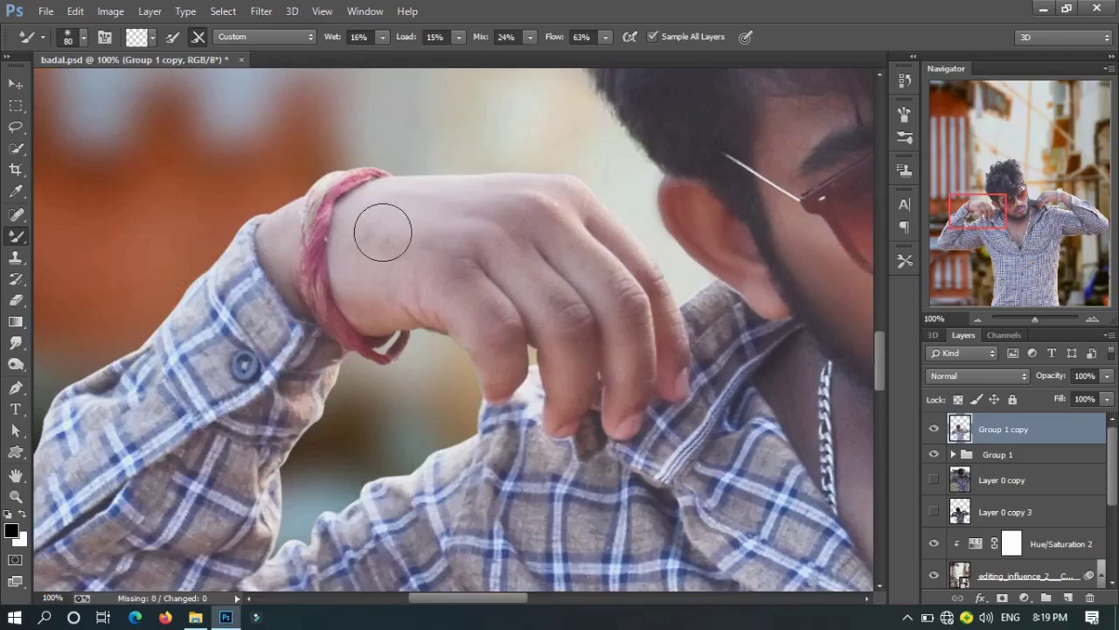
{"action": "key", "text": "bracketleft"}
{"action": "key", "text": "bracketleft"}
{"action": "left_click_drag", "start_coordinate": [443, 254], "coordinate": [560, 210]}
{"action": "key", "text": "bracketright"}
{"action": "key", "text": "bracketright"}
{"action": "left_click", "coordinate": [523, 243]}
{"action": "left_click_drag", "start_coordinate": [500, 356], "coordinate": [288, 278]}
{"action": "mouse_move", "coordinate": [291, 191]}
{"action": "left_mouse_down"}
{"action": "mouse_move", "coordinate": [272, 247]}
{"action": "mouse_move", "coordinate": [35, 297]}
{"action": "left_mouse_up"}
Work over the wrist with the watch, then return to the face with a larger brush
{"action": "left_click_drag", "start_coordinate": [787, 219], "coordinate": [317, 293]}
{"action": "key", "text": "bracketright"}
{"action": "key", "text": "bracketright"}
{"action": "key", "text": "bracketright"}
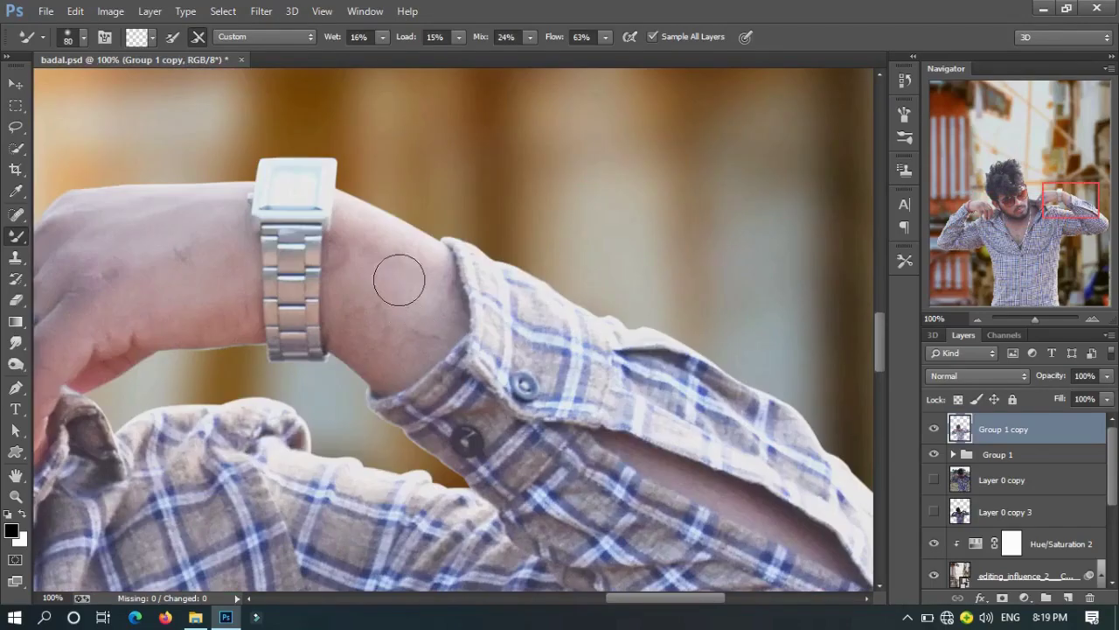
{"action": "mouse_move", "coordinate": [216, 286]}
{"action": "left_mouse_down"}
{"action": "mouse_move", "coordinate": [373, 335]}
{"action": "mouse_move", "coordinate": [410, 323]}
{"action": "left_mouse_up"}
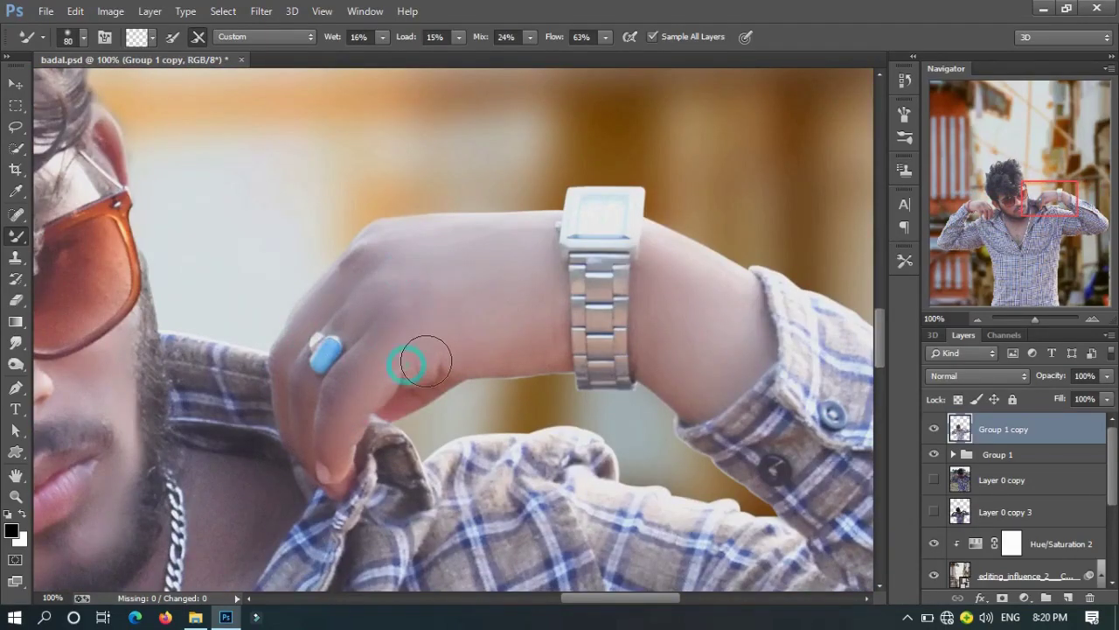
{"action": "left_click_drag", "start_coordinate": [674, 356], "coordinate": [335, 381]}
{"action": "key", "text": "bracketright"}
{"action": "key", "text": "bracketright"}
{"action": "key", "text": "bracketright"}
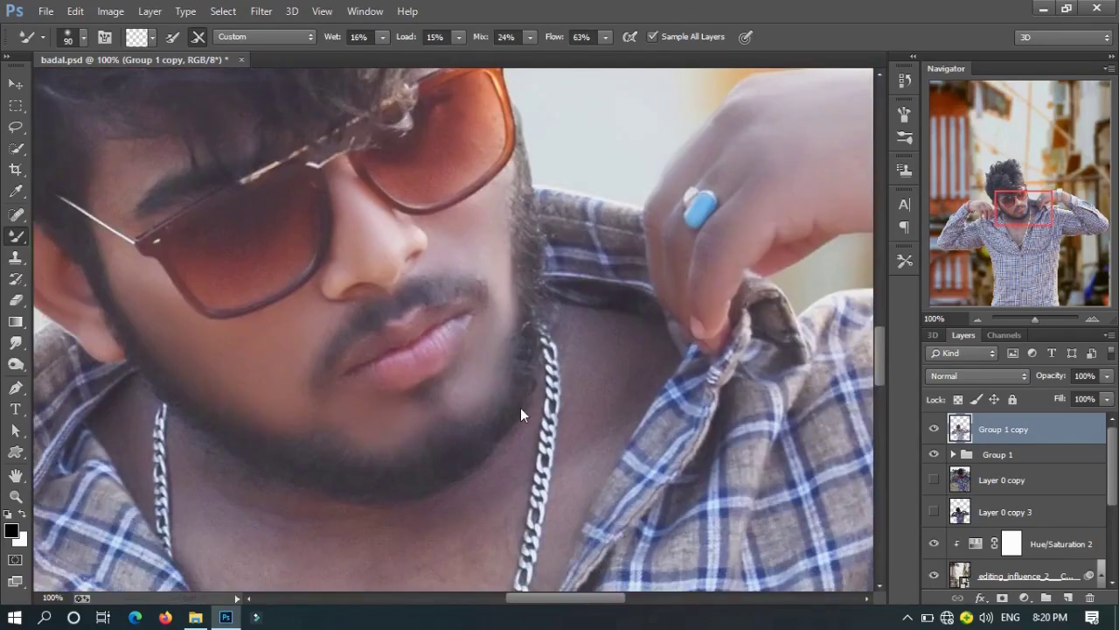
{"action": "left_click_drag", "start_coordinate": [432, 219], "coordinate": [493, 367]}
{"action": "left_click_drag", "start_coordinate": [149, 483], "coordinate": [169, 401]}
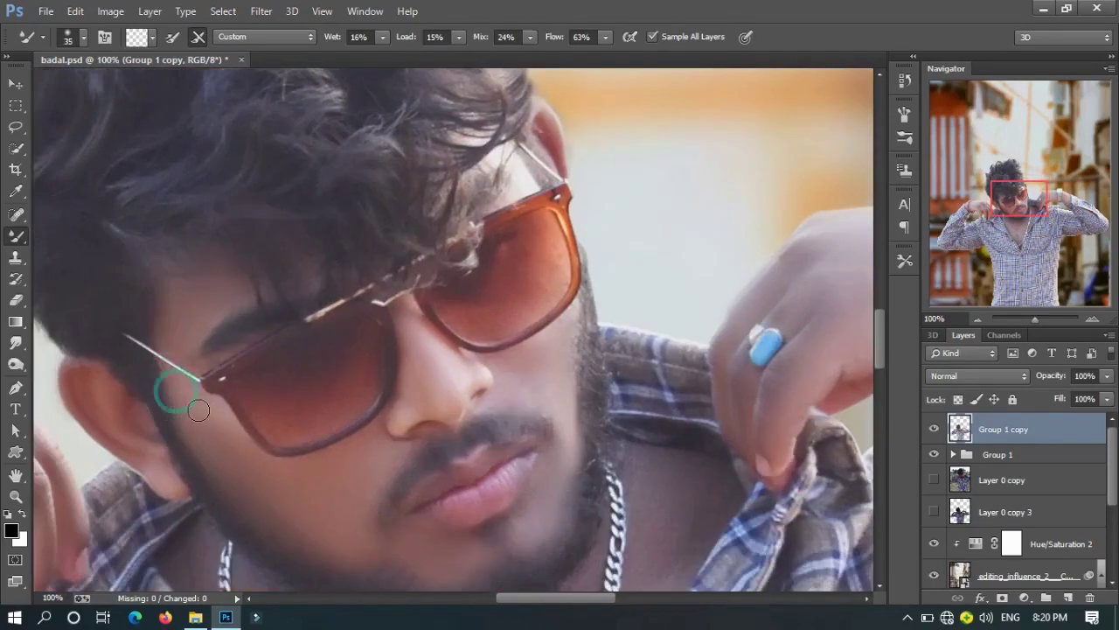
{"action": "key", "text": "bracketright"}
{"action": "key", "text": "bracketright"}
{"action": "scroll", "coordinate": [187, 342], "scroll_direction": "up", "scroll_amount": 2}
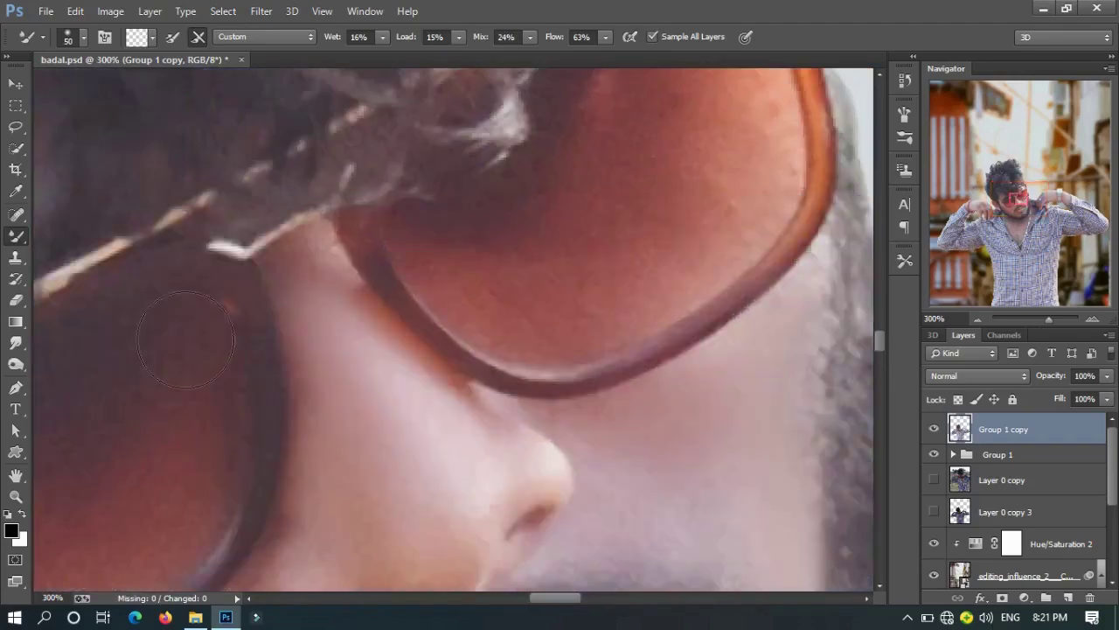
At 300% zoom, smooth the skin around the right lens, cheek and nose with the Mixer Brush
{"action": "left_click_drag", "start_coordinate": [535, 438], "coordinate": [310, 438]}
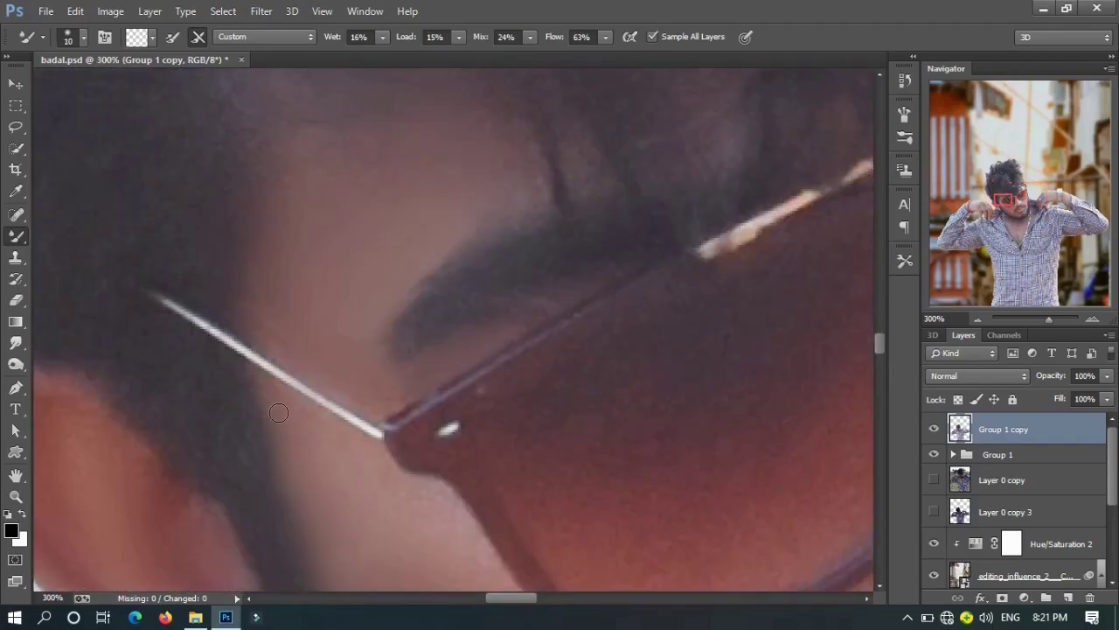
{"action": "left_click_drag", "start_coordinate": [437, 522], "coordinate": [380, 450]}
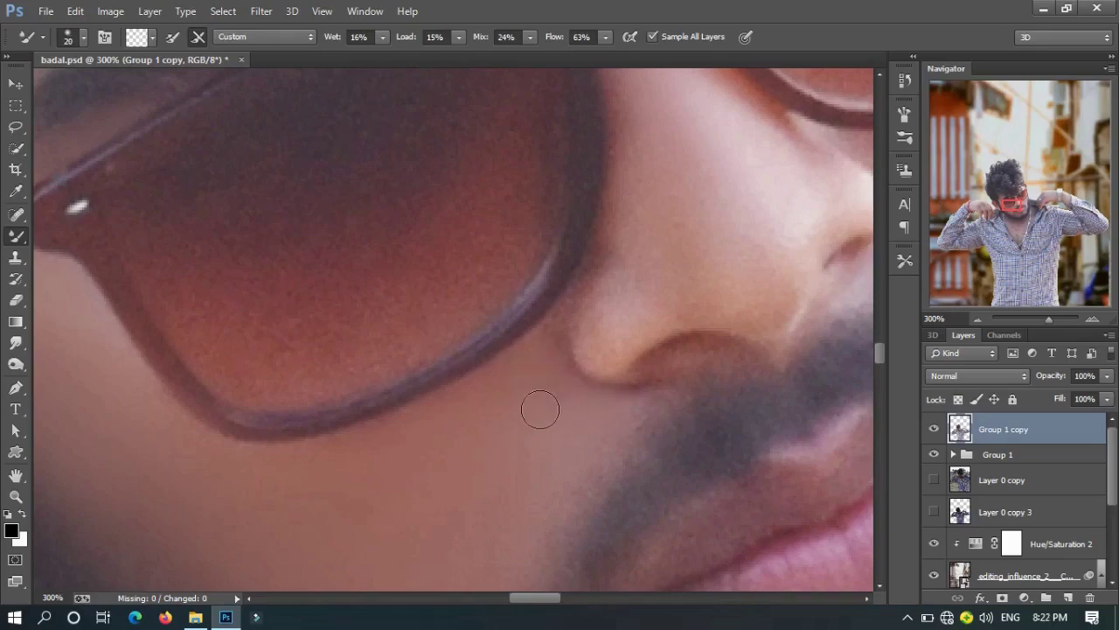
{"action": "left_click_drag", "start_coordinate": [554, 389], "coordinate": [595, 457]}
{"action": "mouse_move", "coordinate": [433, 380]}
{"action": "left_mouse_down"}
{"action": "mouse_move", "coordinate": [333, 440]}
{"action": "mouse_move", "coordinate": [341, 251]}
{"action": "mouse_move", "coordinate": [359, 382]}
{"action": "mouse_move", "coordinate": [426, 251]}
{"action": "left_mouse_up"}
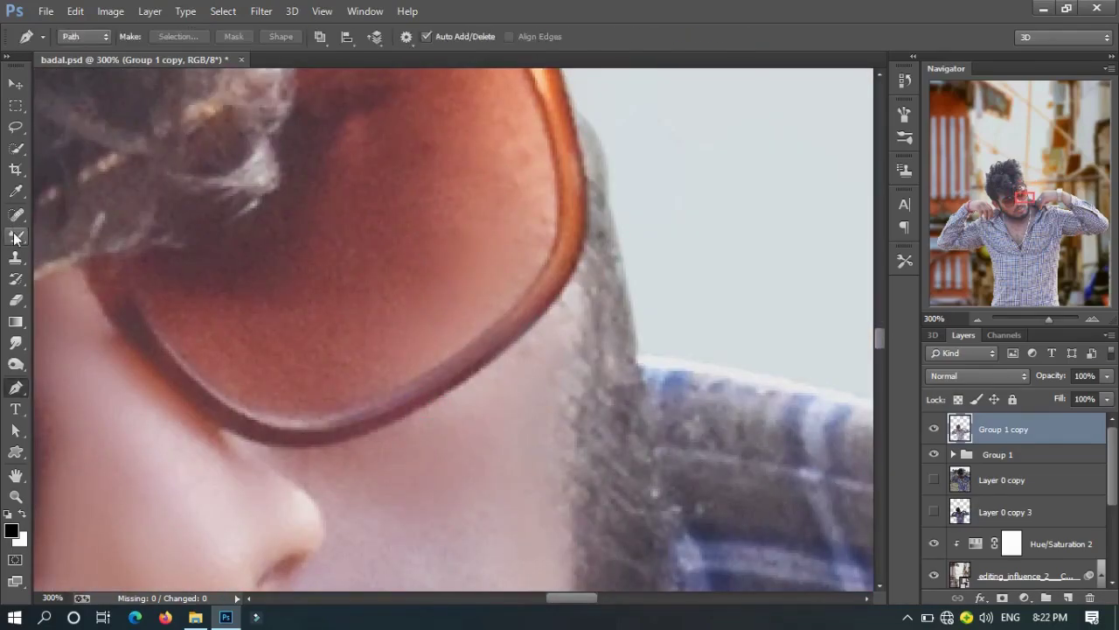
{"action": "key", "text": "bracketright"}
{"action": "key", "text": "bracketright"}
{"action": "key", "text": "bracketright"}
{"action": "key", "text": "bracketright"}
{"action": "key", "text": "bracketright"}
{"action": "key", "text": "bracketright"}
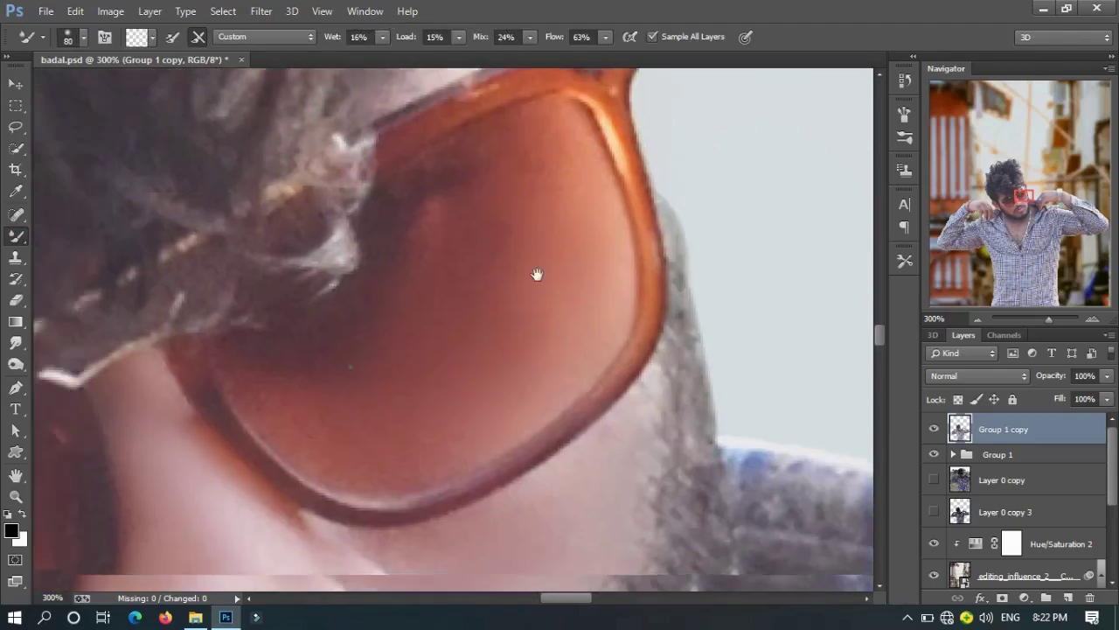
{"action": "left_click_drag", "start_coordinate": [87, 512], "coordinate": [542, 425]}
{"action": "key", "text": "bracketleft"}
{"action": "key", "text": "bracketleft"}
{"action": "key", "text": "bracketleft"}
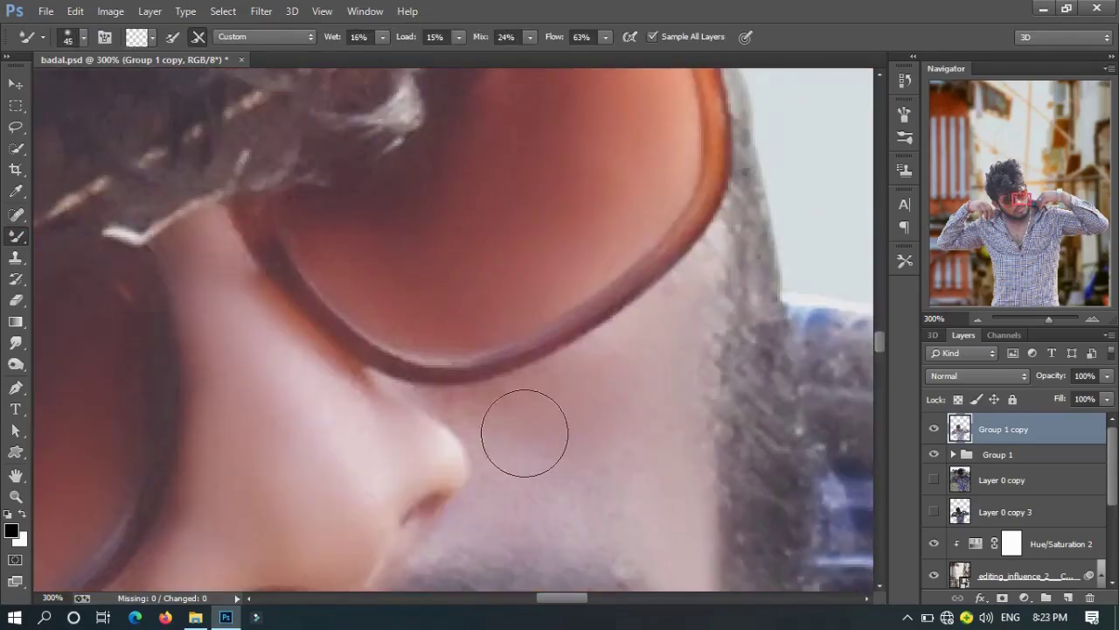
{"action": "left_click_drag", "start_coordinate": [430, 502], "coordinate": [534, 514]}
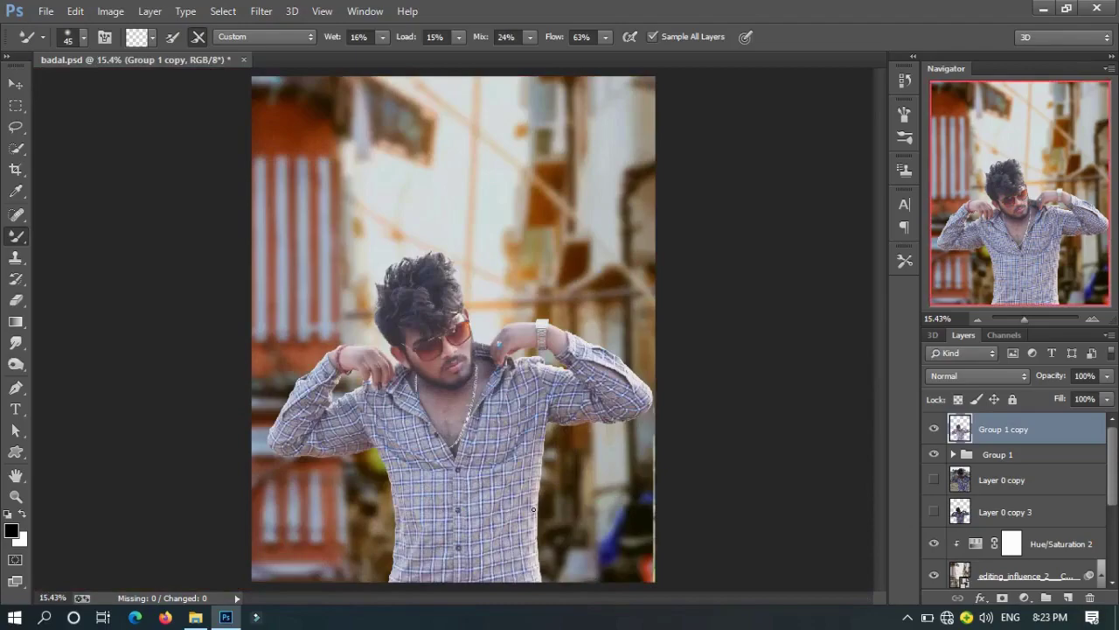
Smooth the skin beside the nose and mouth with a smaller Mixer Brush
{"action": "left_click_drag", "start_coordinate": [652, 428], "coordinate": [602, 220]}
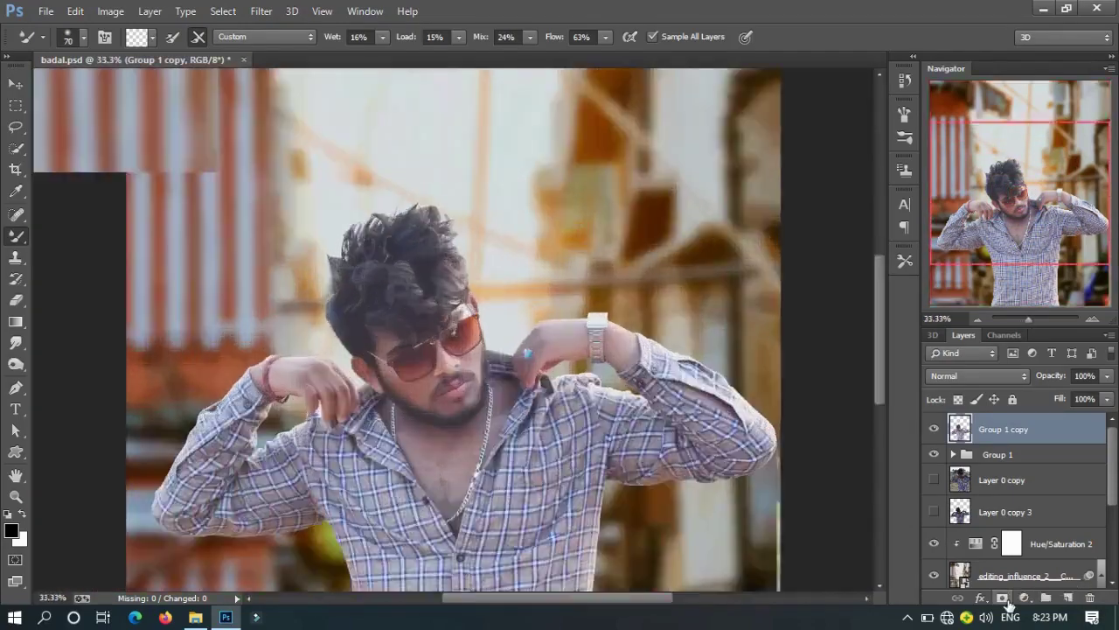
{"action": "key", "text": "bracketleft"}
{"action": "key", "text": "bracketleft"}
{"action": "key", "text": "bracketleft"}
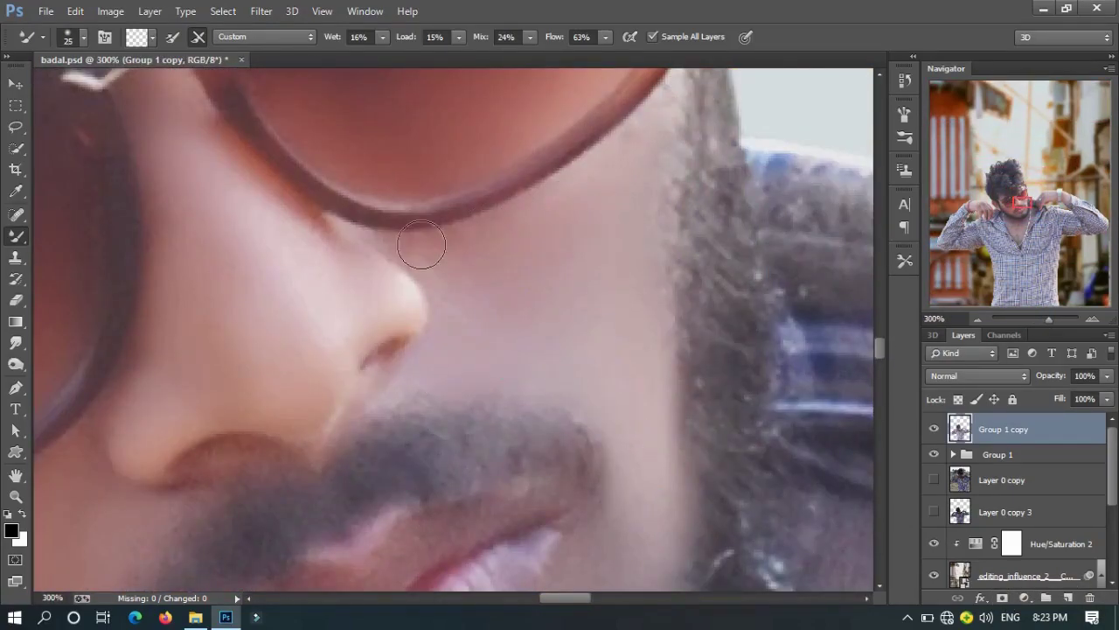
{"action": "key", "text": "bracketleft"}
{"action": "key", "text": "bracketleft"}
{"action": "key", "text": "bracketleft"}
{"action": "left_click_drag", "start_coordinate": [175, 473], "coordinate": [357, 400]}
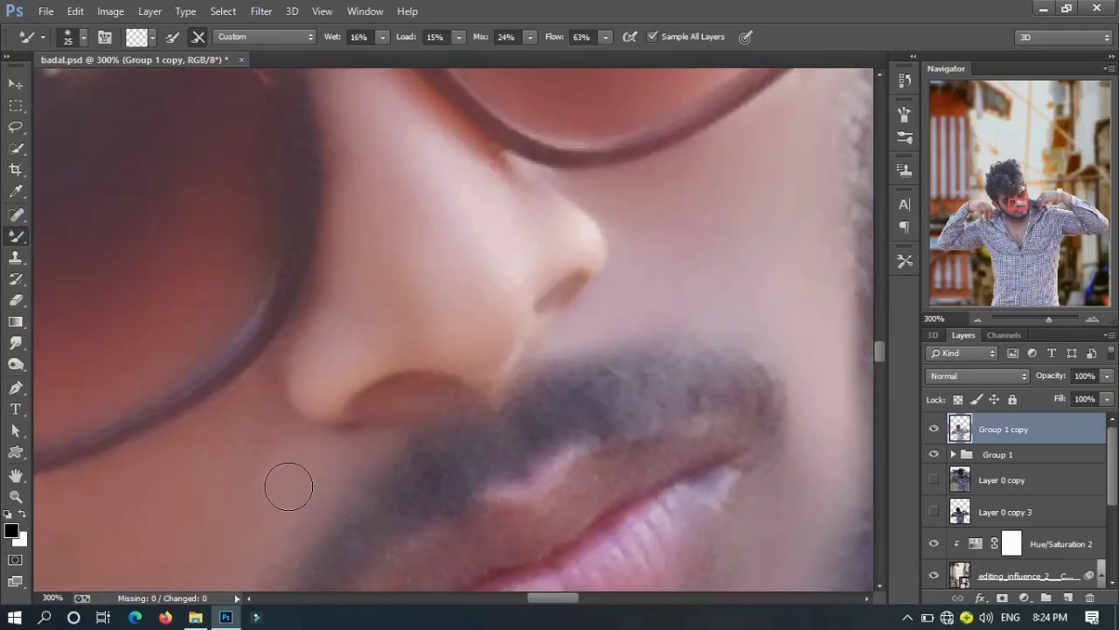
{"action": "key", "text": "ctrl+0"}
{"action": "key", "text": "ctrl+plus"}
{"action": "key", "text": "ctrl+plus"}
{"action": "key", "text": "ctrl+plus"}
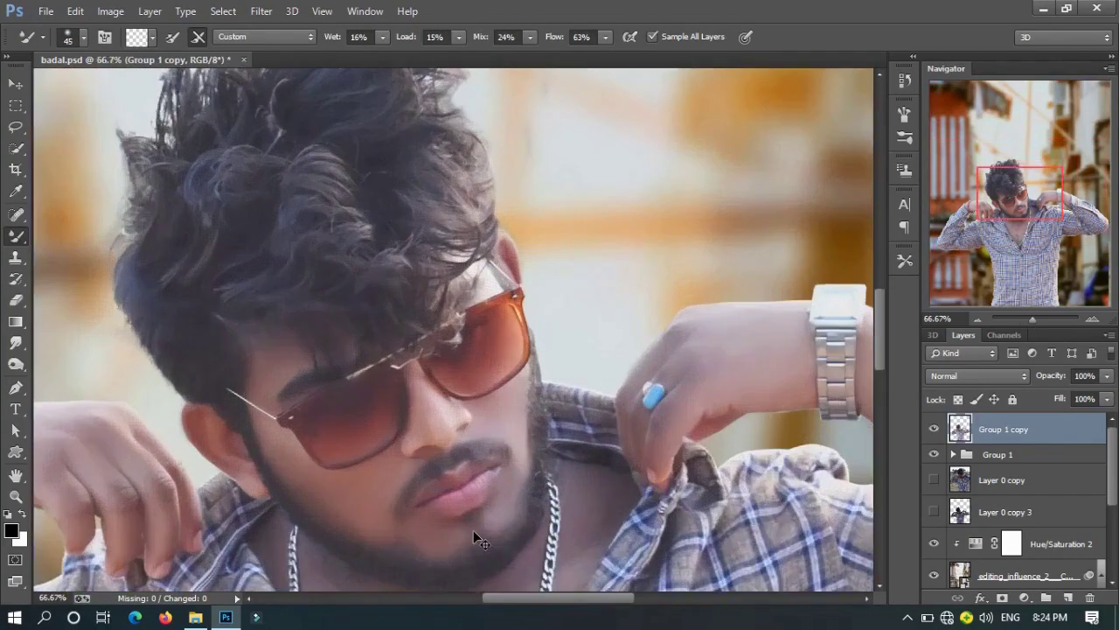
{"action": "key", "text": "ctrl+plus"}
{"action": "key", "text": "ctrl+plus"}
Smooth the neck and throat skin below the beard with a larger brush, fitting the image to view
{"action": "left_click_drag", "start_coordinate": [655, 247], "coordinate": [469, 494]}
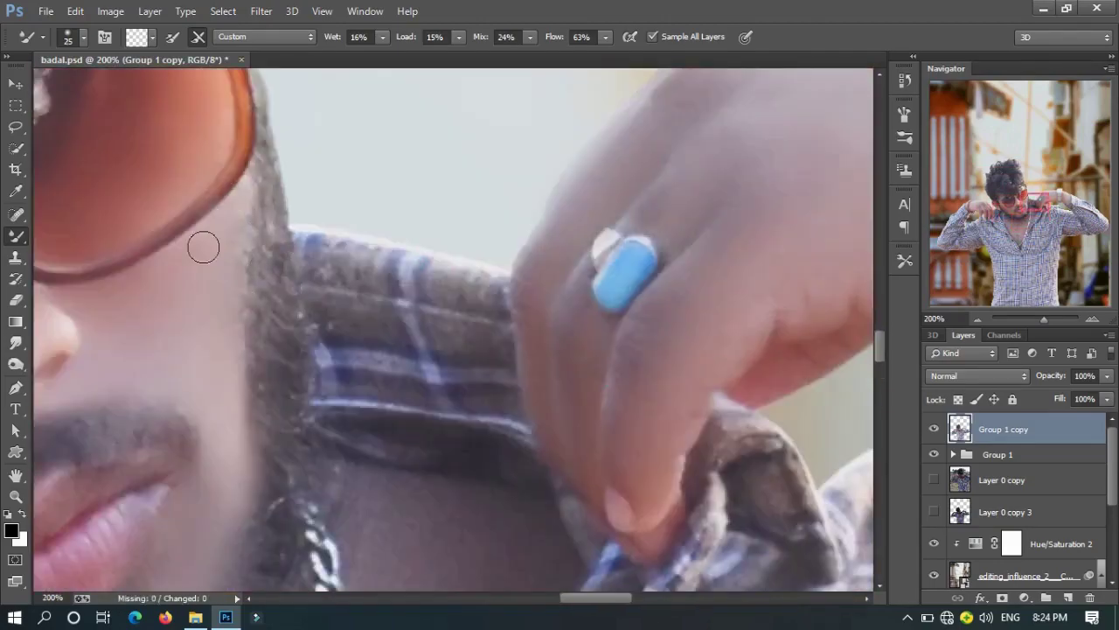
{"action": "key", "text": "bracketright"}
{"action": "key", "text": "bracketright"}
{"action": "key", "text": "bracketright"}
{"action": "scroll", "coordinate": [362, 400], "scroll_direction": "down", "scroll_amount": 5}
{"action": "scroll", "coordinate": [490, 219], "scroll_direction": "down", "scroll_amount": 5}
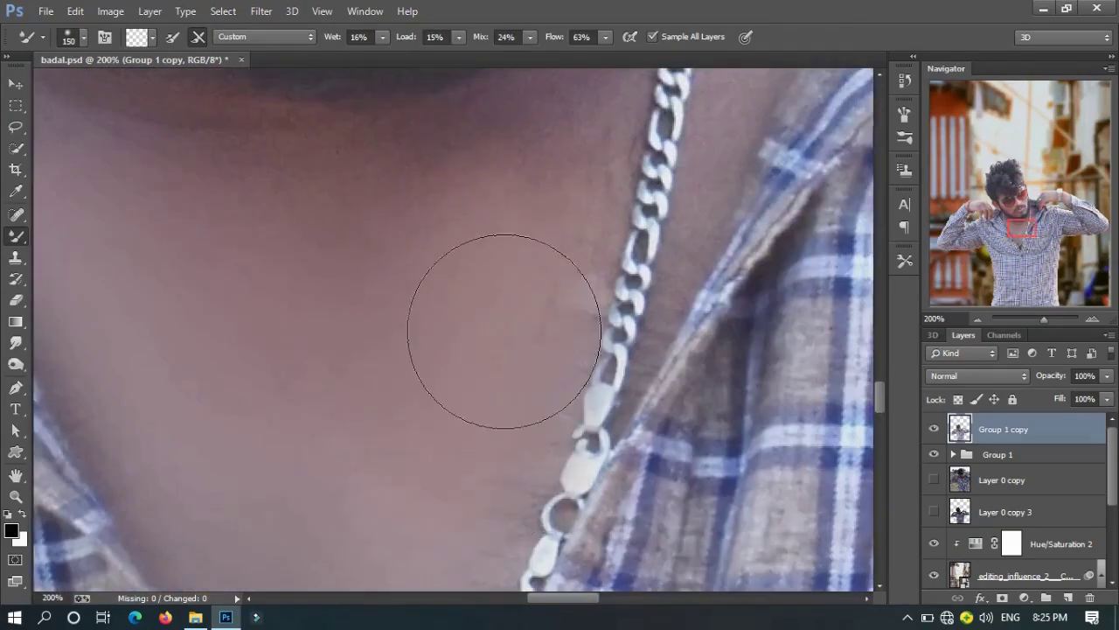
{"action": "key", "text": "ctrl+0"}
{"action": "scroll", "coordinate": [601, 220], "scroll_direction": "up", "scroll_amount": 5}
{"action": "scroll", "coordinate": [355, 337], "scroll_direction": "down", "scroll_amount": 3}
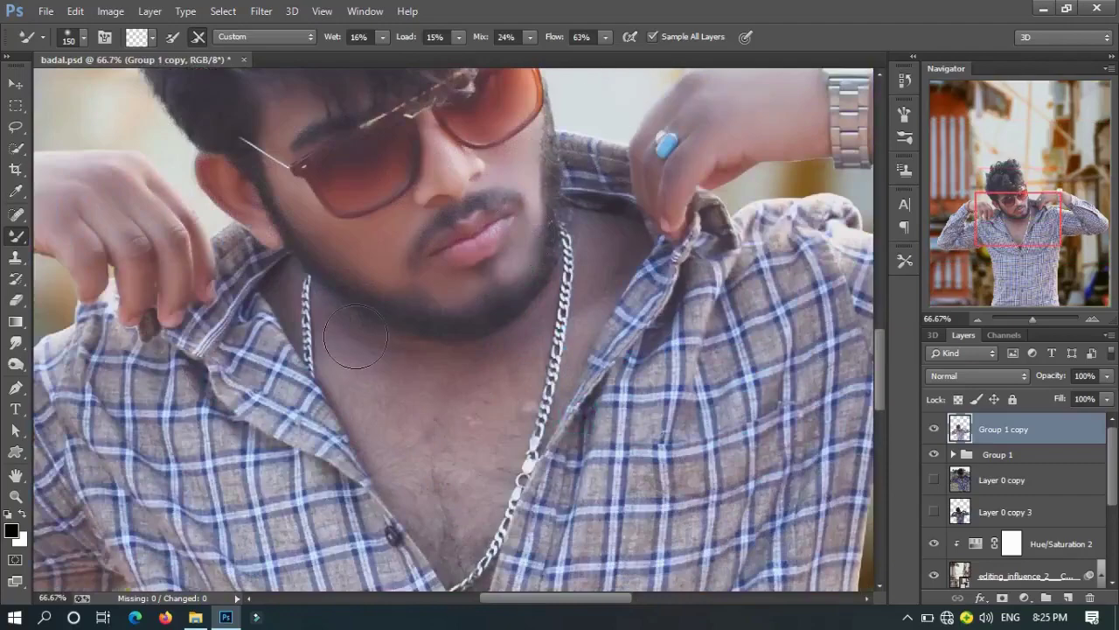
{"action": "scroll", "coordinate": [355, 337], "scroll_direction": "up", "scroll_amount": 3}
{"action": "scroll", "coordinate": [483, 362], "scroll_direction": "right", "scroll_amount": 3}
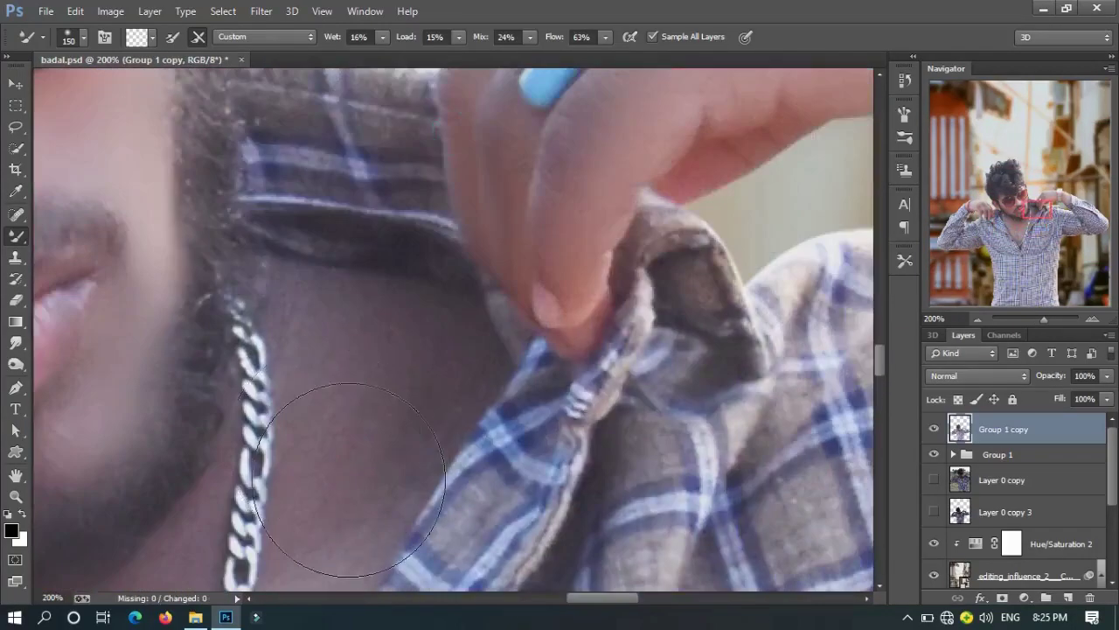
{"action": "scroll", "coordinate": [353, 530], "scroll_direction": "down", "scroll_amount": 3}
{"action": "key", "text": "ctrl+0"}
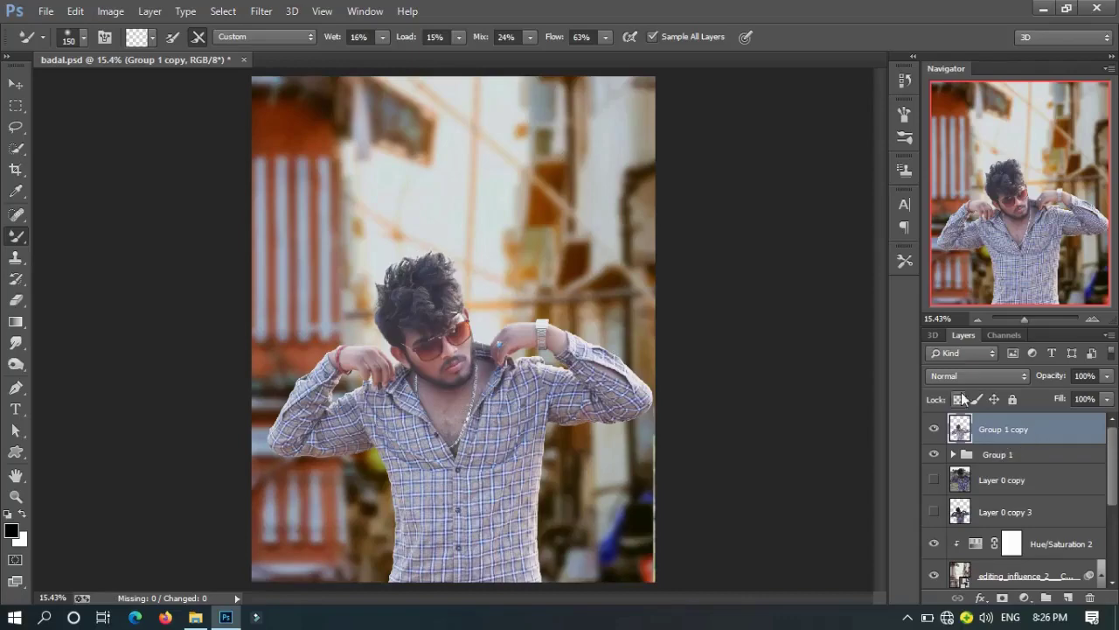
{"action": "scroll", "coordinate": [454, 233], "scroll_direction": "up", "scroll_amount": 5}
Duplicate the retouched cutout layer and hide the earlier copy
{"action": "key", "text": "e"}
{"action": "scroll", "coordinate": [1014, 507], "scroll_direction": "down", "scroll_amount": 3}
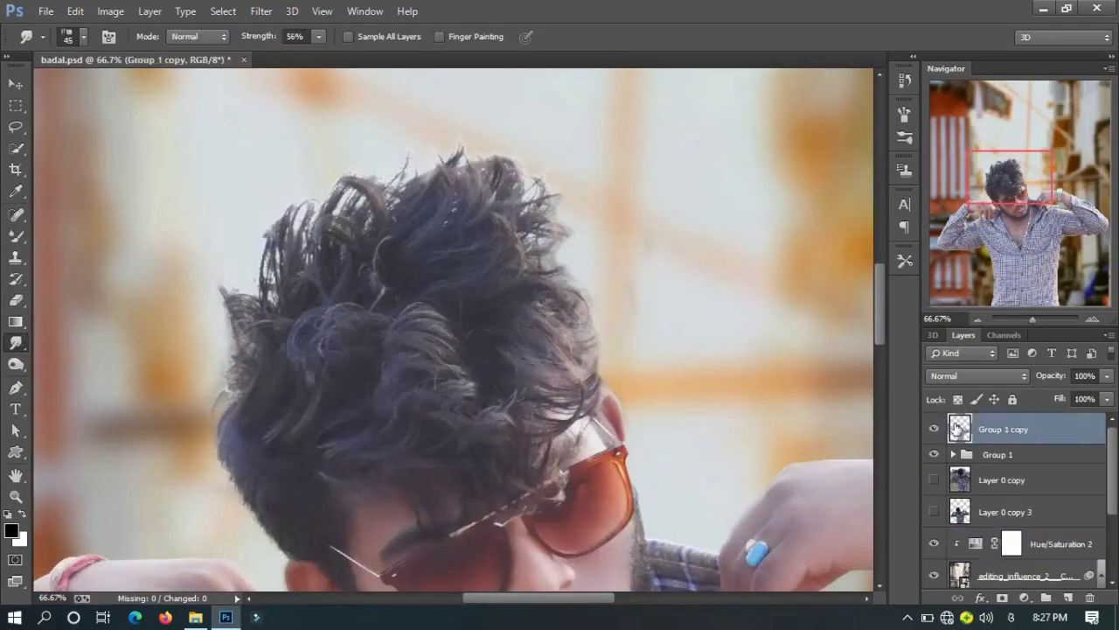
{"action": "key", "text": "ctrl+j"}
{"action": "left_click", "coordinate": [934, 461]}
Smudge the left and right hair edges into fine wispy strands
{"action": "mouse_move", "coordinate": [559, 272]}
{"action": "left_mouse_down"}
{"action": "mouse_move", "coordinate": [560, 377]}
{"action": "mouse_move", "coordinate": [564, 240]}
{"action": "left_mouse_up"}
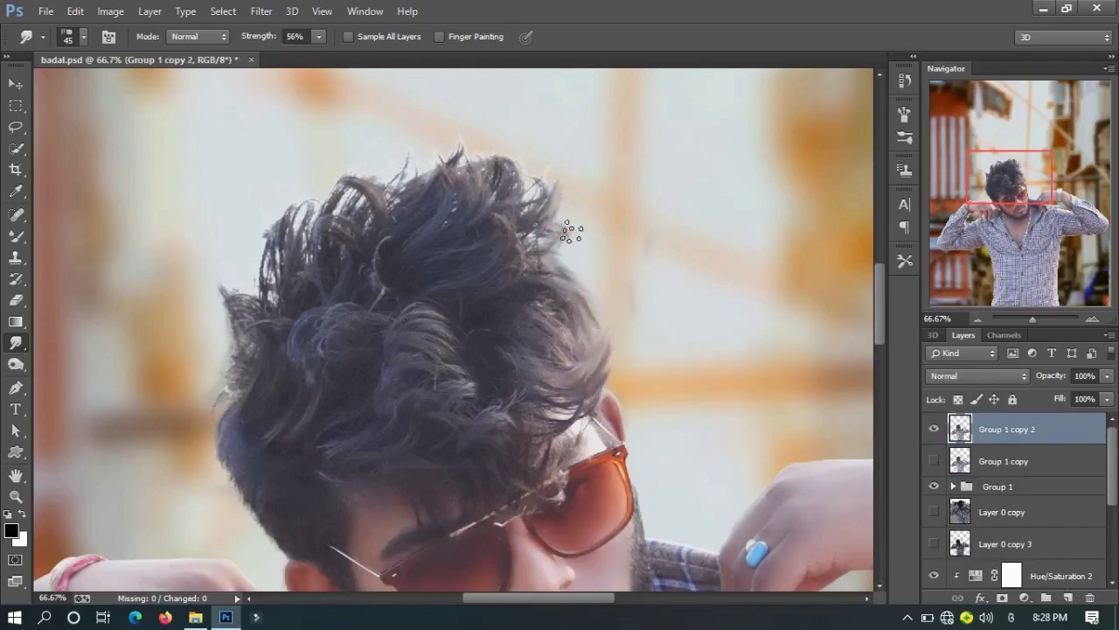
{"action": "mouse_move", "coordinate": [271, 297]}
{"action": "left_mouse_down"}
{"action": "mouse_move", "coordinate": [320, 210]}
{"action": "mouse_move", "coordinate": [472, 149]}
{"action": "left_mouse_up"}
{"action": "left_click_drag", "start_coordinate": [219, 350], "coordinate": [389, 235]}
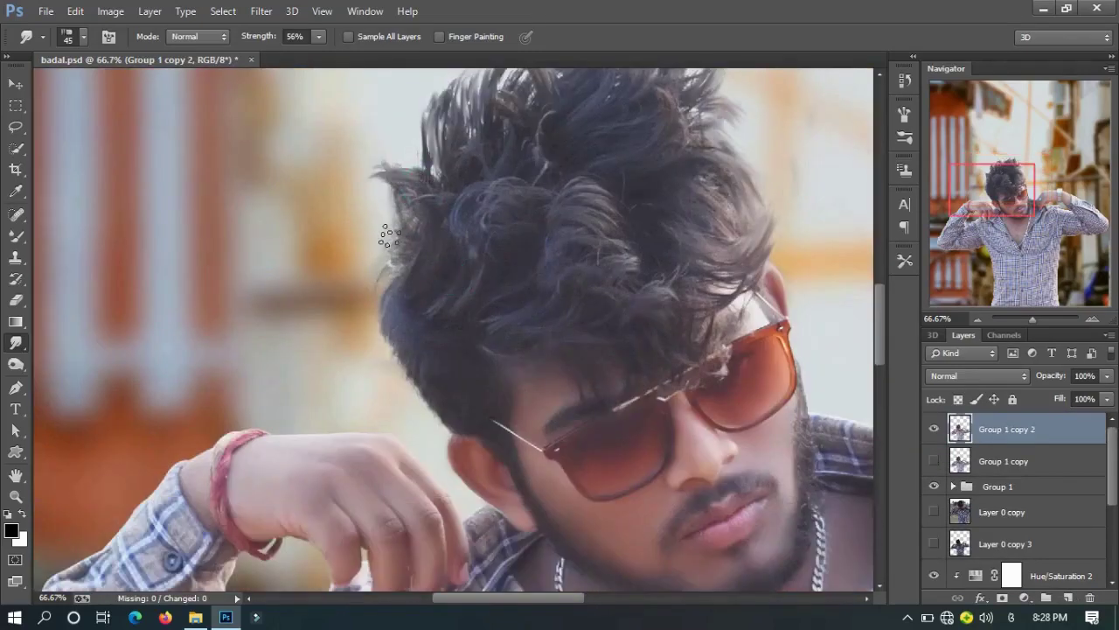
{"action": "mouse_move", "coordinate": [378, 155]}
{"action": "left_mouse_down"}
{"action": "mouse_move", "coordinate": [407, 253]}
{"action": "mouse_move", "coordinate": [411, 398]}
{"action": "left_mouse_up"}
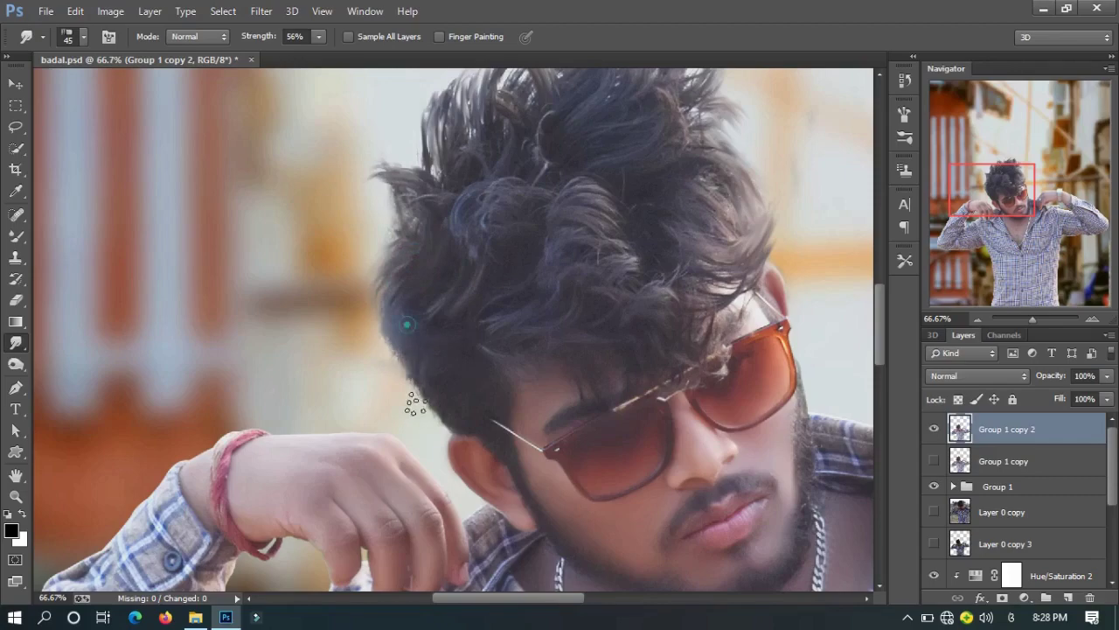
{"action": "scroll", "coordinate": [472, 234], "scroll_direction": "up", "scroll_amount": 3}
{"action": "left_click_drag", "start_coordinate": [376, 293], "coordinate": [402, 219]}
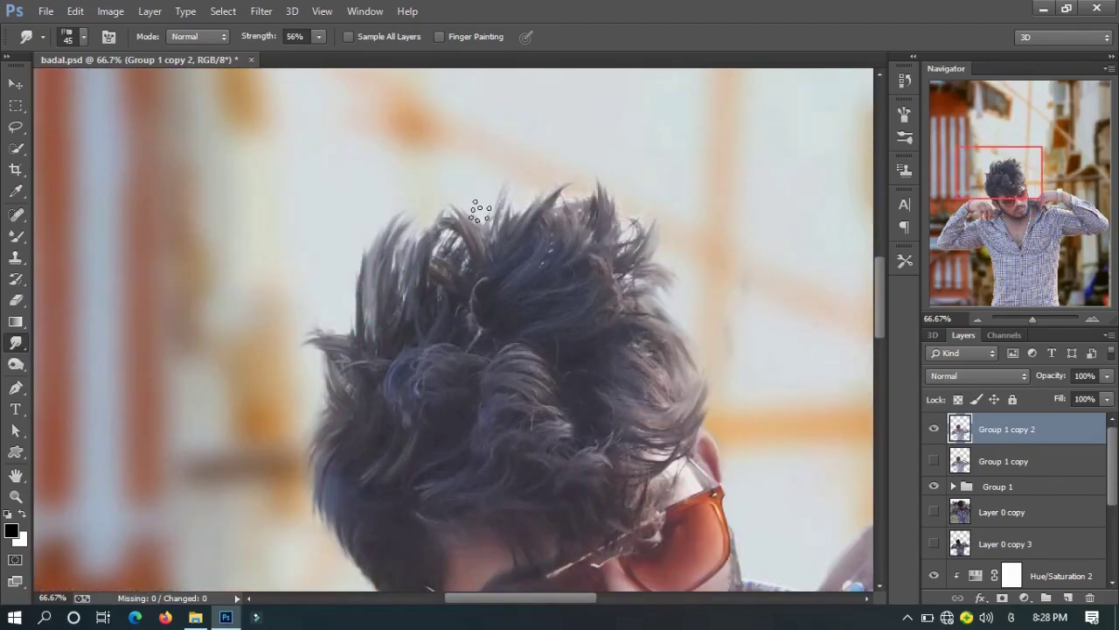
{"action": "key", "text": "ctrl+0"}
{"action": "key", "text": "ctrl+plus"}
{"action": "left_click_drag", "start_coordinate": [467, 320], "coordinate": [385, 262]}
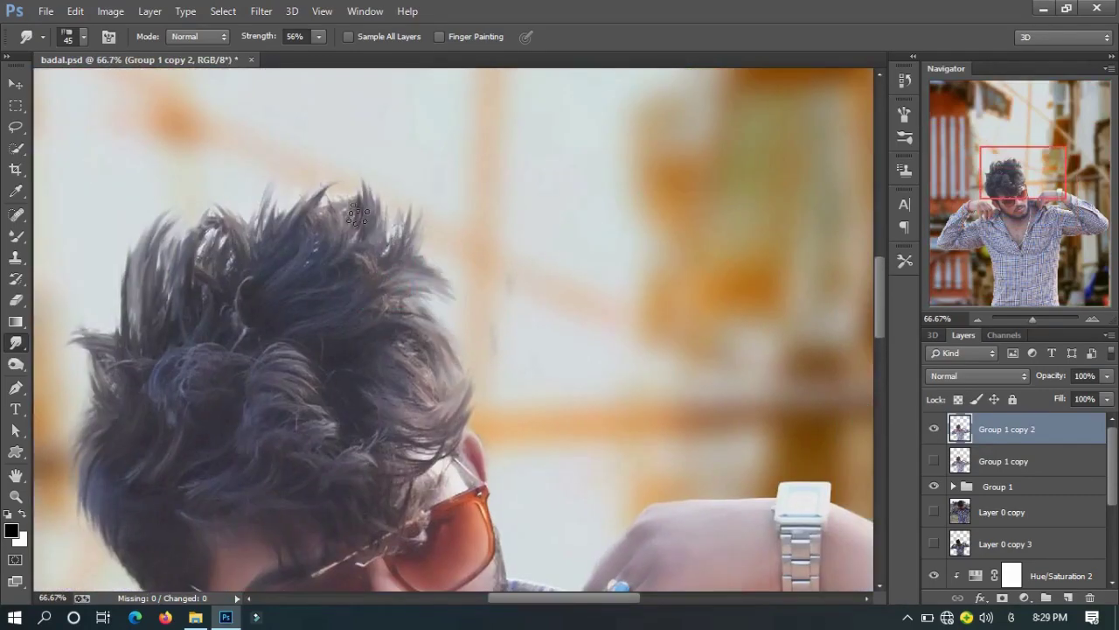
{"action": "key", "text": "ctrl+0"}
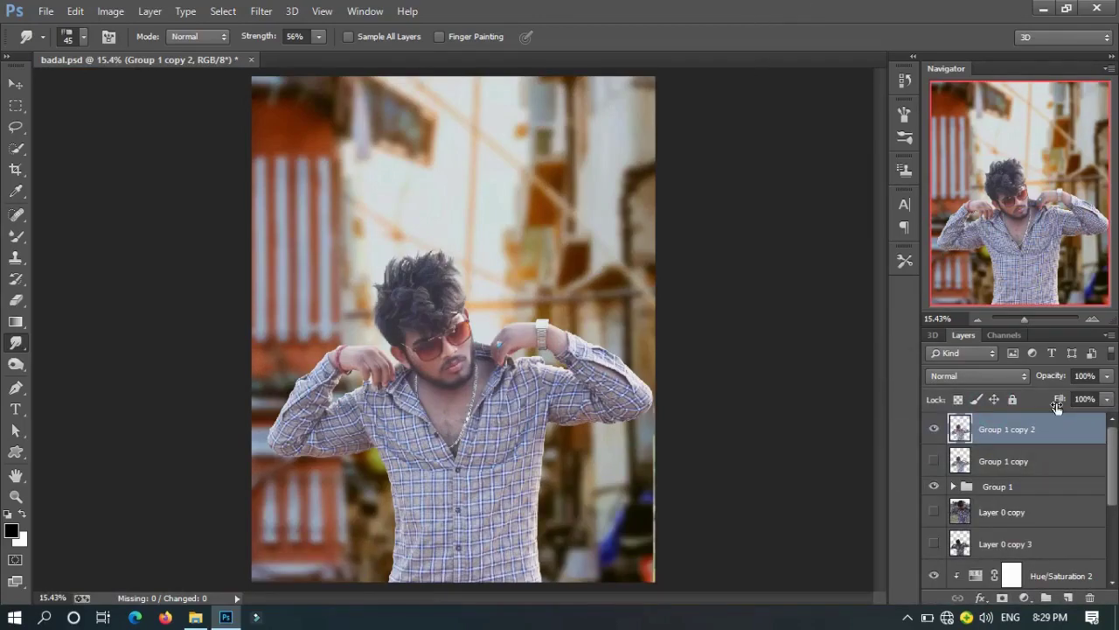
{"action": "scroll", "coordinate": [524, 489], "scroll_direction": "up", "scroll_amount": 3}
Hide Group 1, dismissing the erase error, and add a new empty layer
{"action": "key", "text": "e"}
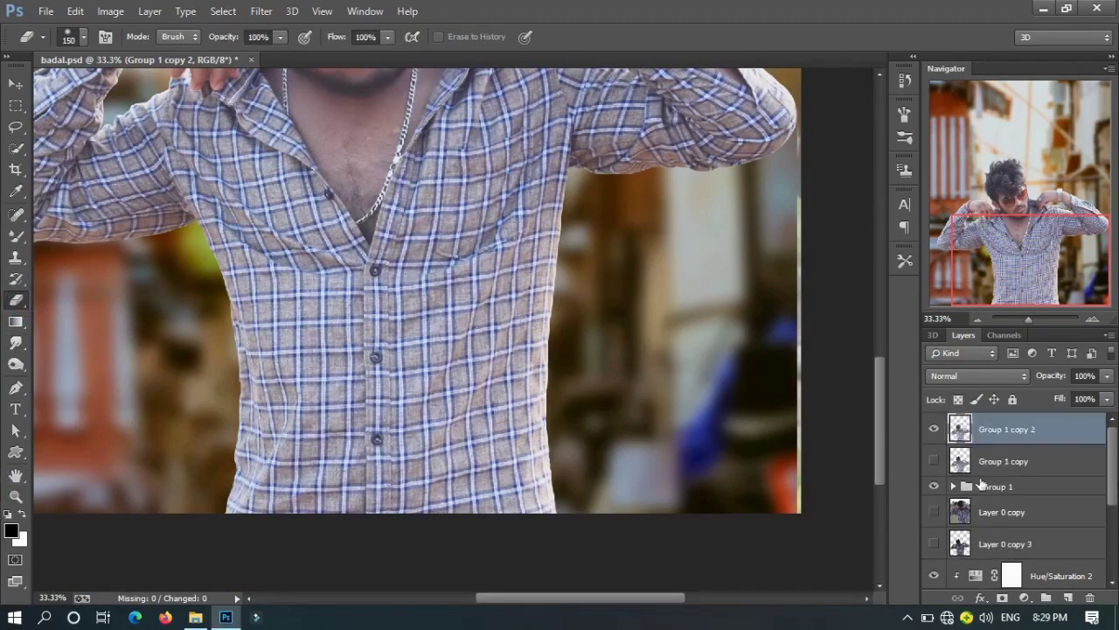
{"action": "left_click", "coordinate": [934, 486]}
{"action": "scroll", "coordinate": [805, 429], "scroll_direction": "up", "scroll_amount": 3}
{"action": "scroll", "coordinate": [707, 368], "scroll_direction": "up", "scroll_amount": 3}
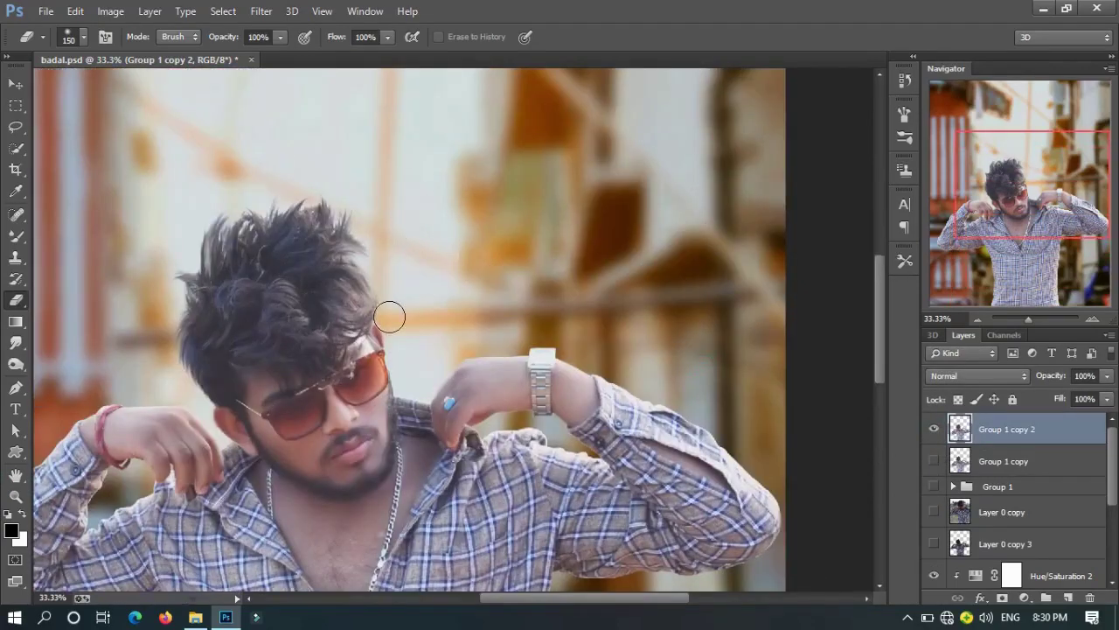
{"action": "scroll", "coordinate": [387, 318], "scroll_direction": "down", "scroll_amount": 6}
{"action": "scroll", "coordinate": [451, 381], "scroll_direction": "left", "scroll_amount": 3}
{"action": "left_click", "coordinate": [997, 486]}
{"action": "left_click", "coordinate": [429, 471]}
{"action": "left_click", "coordinate": [579, 244]}
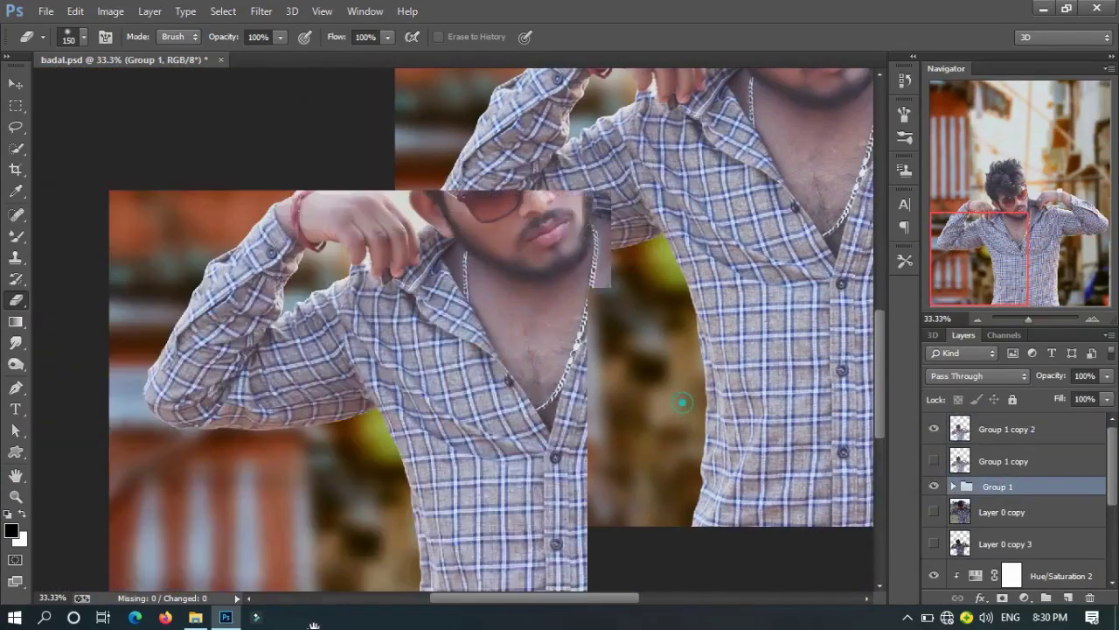
{"action": "scroll", "coordinate": [524, 350], "scroll_direction": "up", "scroll_amount": 5}
{"action": "left_click", "coordinate": [934, 486]}
{"action": "scroll", "coordinate": [707, 345], "scroll_direction": "left", "scroll_amount": 3}
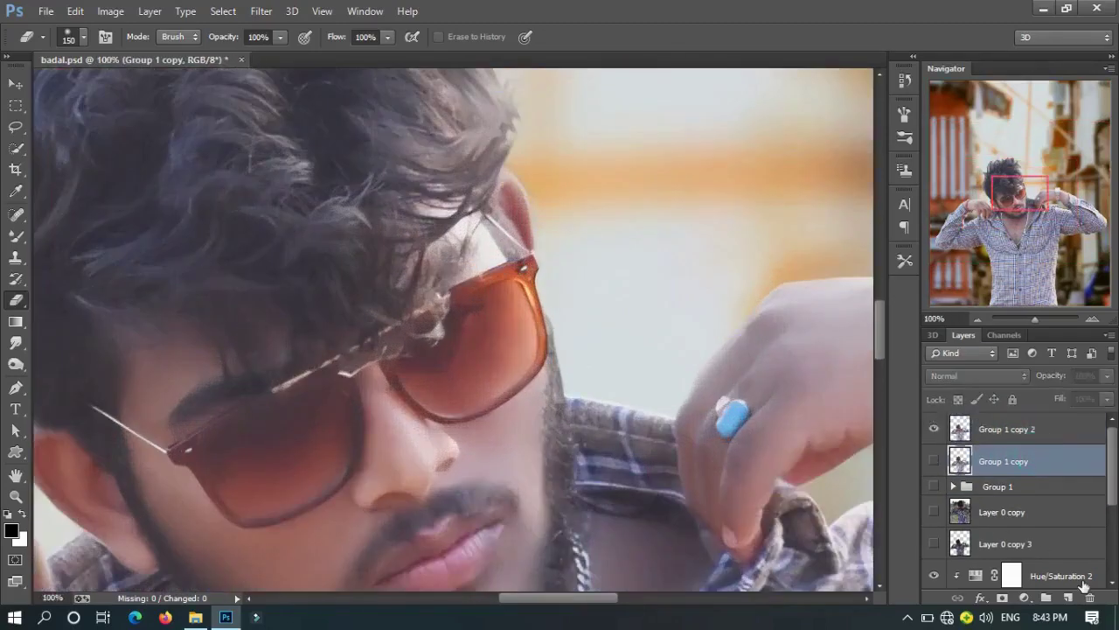
{"action": "left_click", "coordinate": [1068, 597]}
Fill Layer 1 with black using the Paint Bucket and add a layer mask to the man's layer
{"action": "key", "text": "b"}
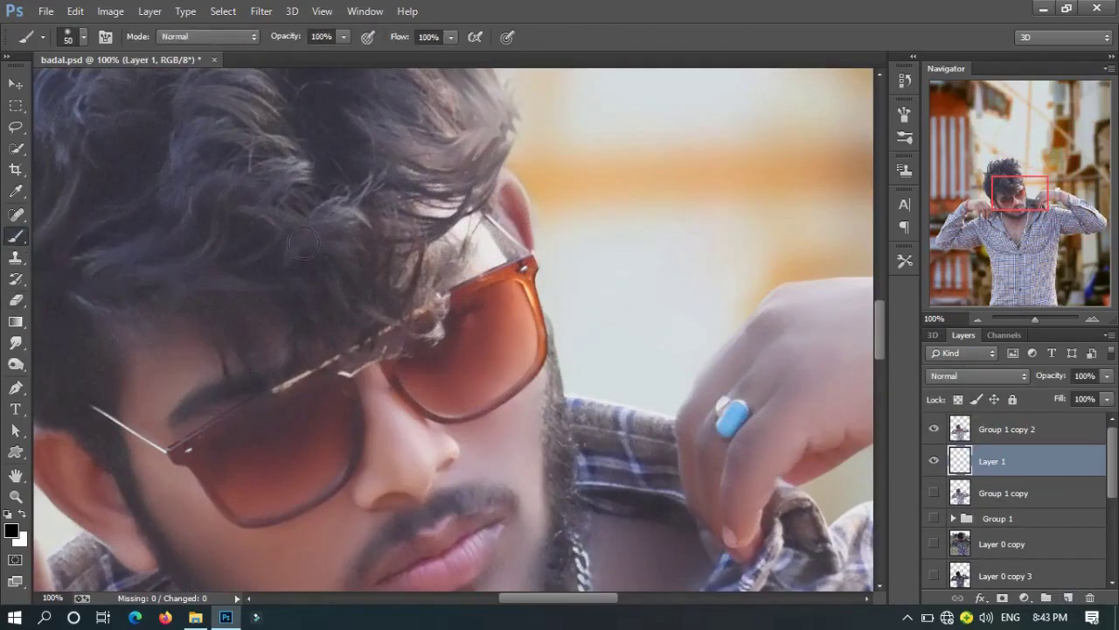
{"action": "right_click", "coordinate": [14, 330]}
{"action": "left_click", "coordinate": [79, 345]}
{"action": "left_click", "coordinate": [625, 362]}
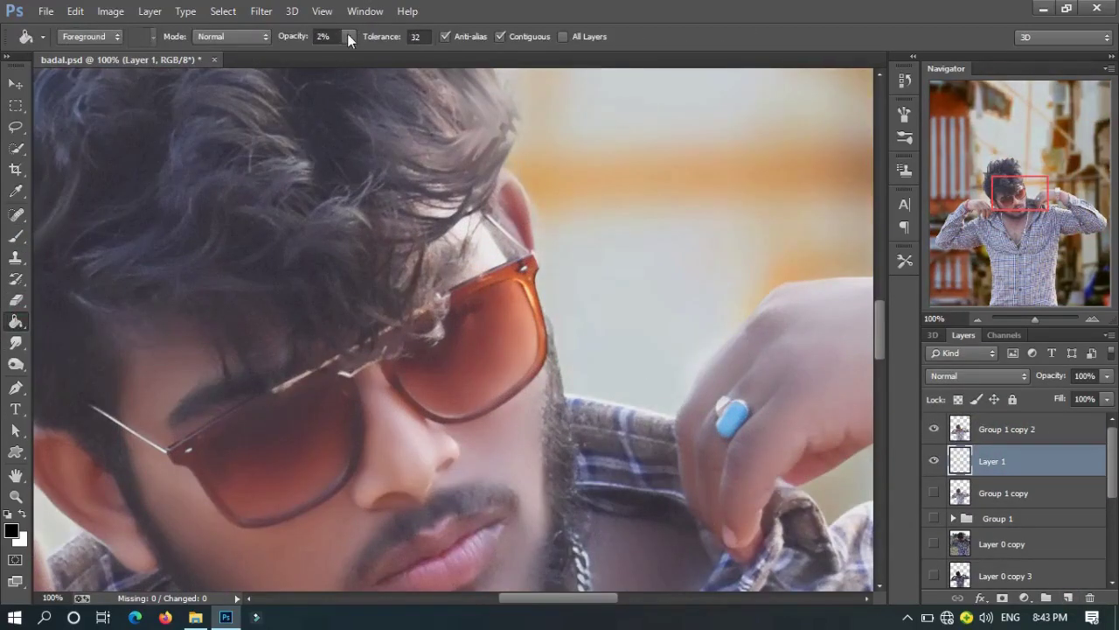
{"action": "left_click_drag", "start_coordinate": [349, 36], "coordinate": [437, 55]}
{"action": "left_click", "coordinate": [34, 243]}
{"action": "left_click", "coordinate": [1005, 428]}
{"action": "left_click", "coordinate": [1002, 597]}
Paint the mask in black and white to remove the glow around the hands, then hide the black backdrop
{"action": "key", "text": "b"}
{"action": "mouse_move", "coordinate": [635, 358]}
{"action": "left_mouse_down"}
{"action": "mouse_move", "coordinate": [288, 416]}
{"action": "mouse_move", "coordinate": [265, 314]}
{"action": "left_mouse_up"}
{"action": "mouse_move", "coordinate": [568, 229]}
{"action": "left_mouse_down"}
{"action": "mouse_move", "coordinate": [513, 213]}
{"action": "mouse_move", "coordinate": [327, 295]}
{"action": "mouse_move", "coordinate": [520, 218]}
{"action": "left_mouse_up"}
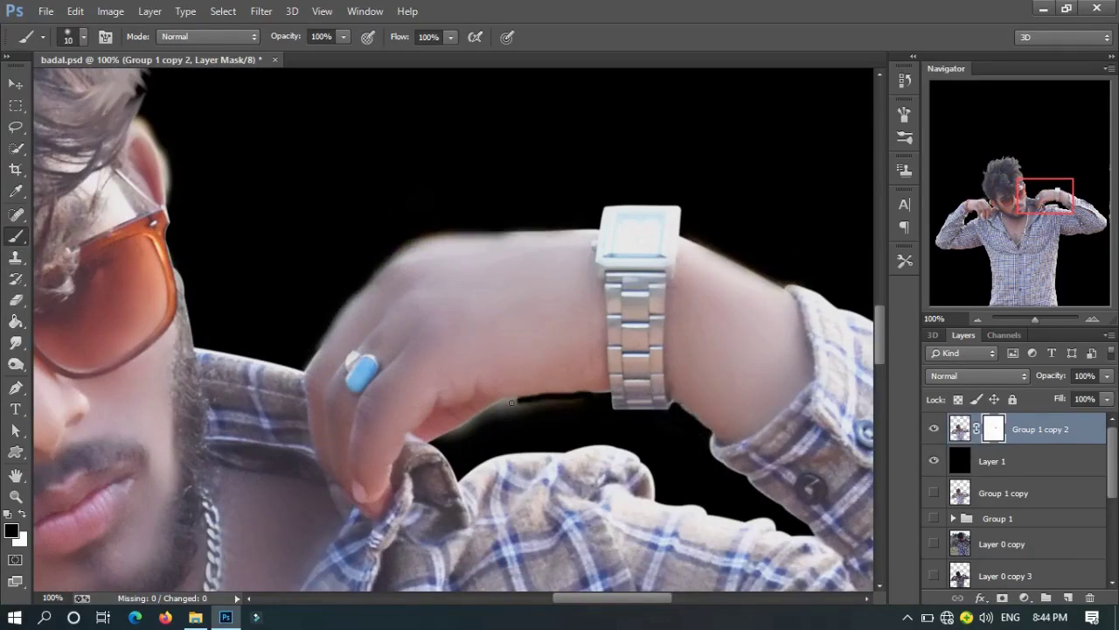
{"action": "left_click_drag", "start_coordinate": [509, 245], "coordinate": [577, 234]}
{"action": "key", "text": "x"}
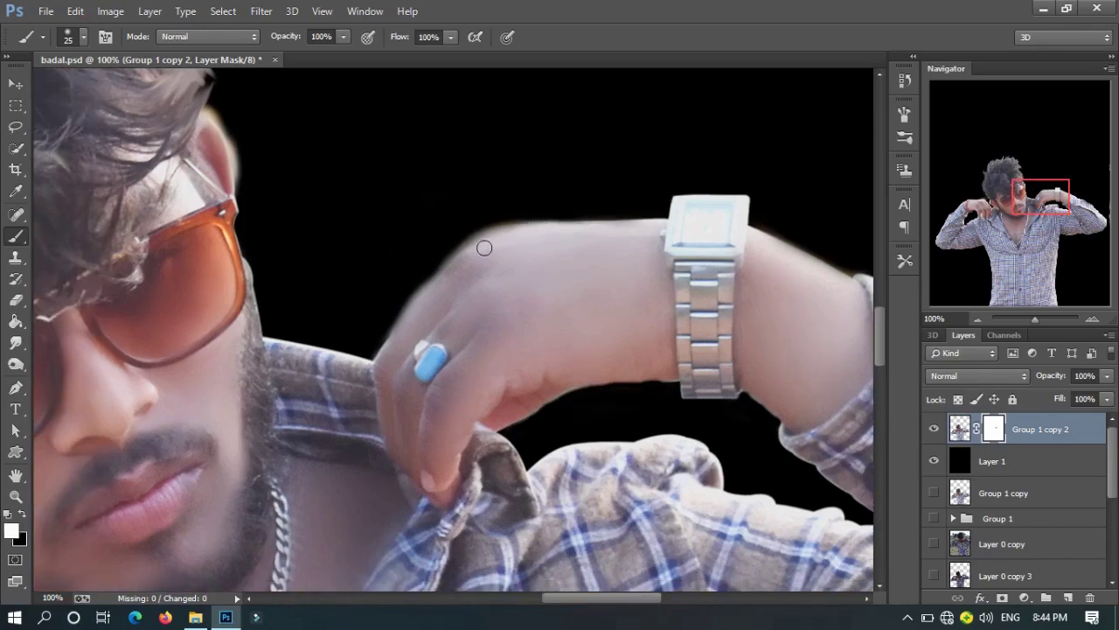
{"action": "left_click_drag", "start_coordinate": [467, 255], "coordinate": [380, 231]}
{"action": "key", "text": "x"}
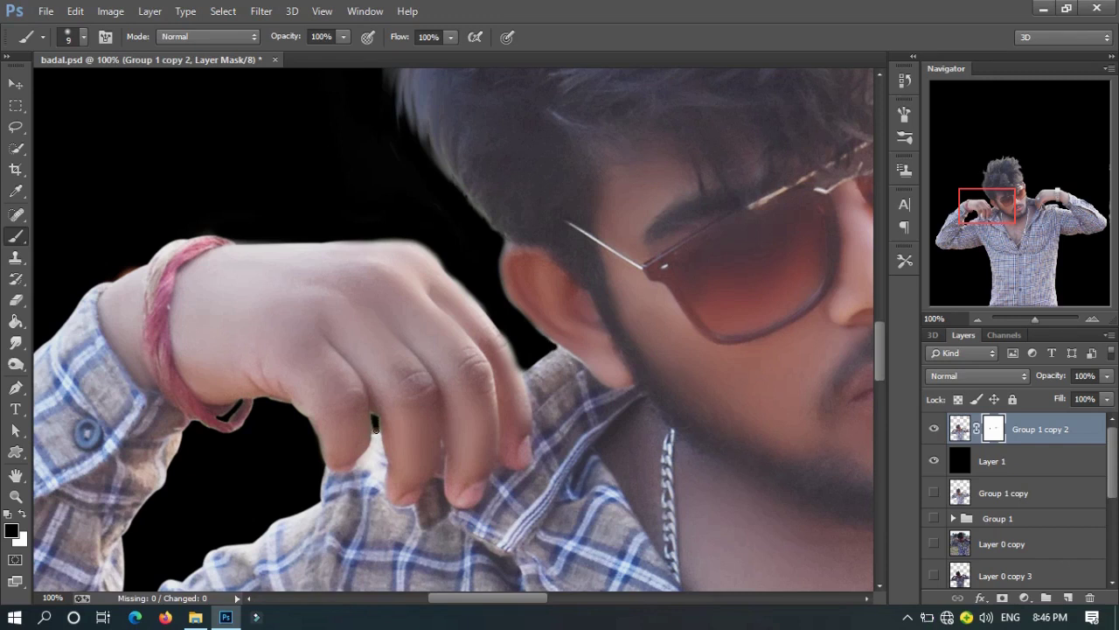
{"action": "key", "text": "ctrl+0"}
{"action": "left_click", "coordinate": [934, 461]}
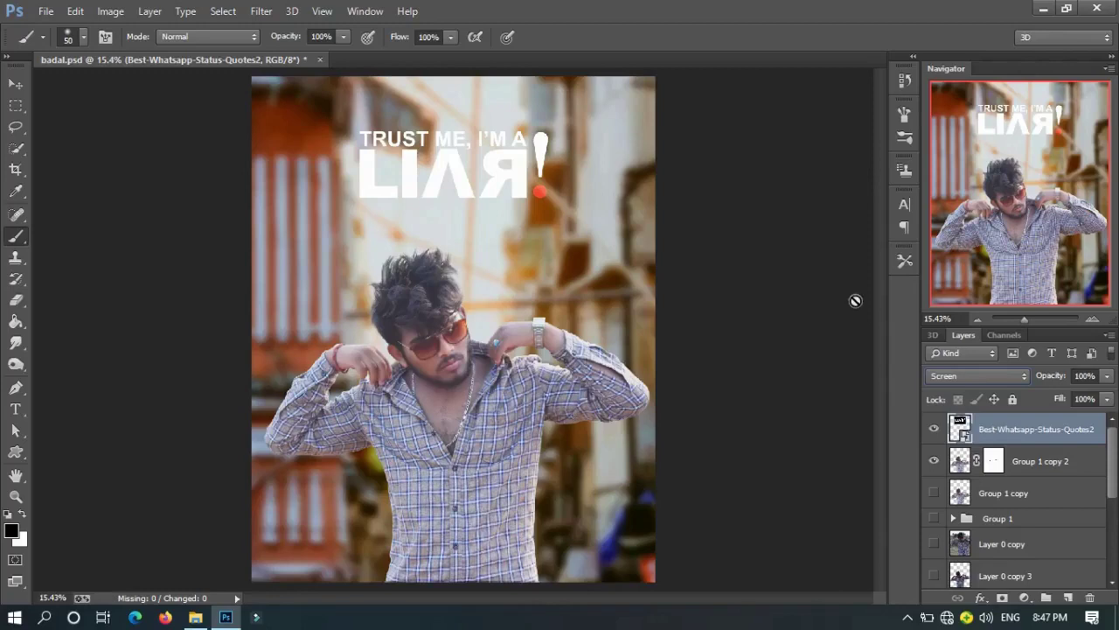
Enlarge the 'TRUST ME, I'M A LIAR!' quote text with Free Transform
{"action": "key", "text": "ctrl+t"}
{"action": "left_click_drag", "start_coordinate": [577, 241], "coordinate": [594, 268]}
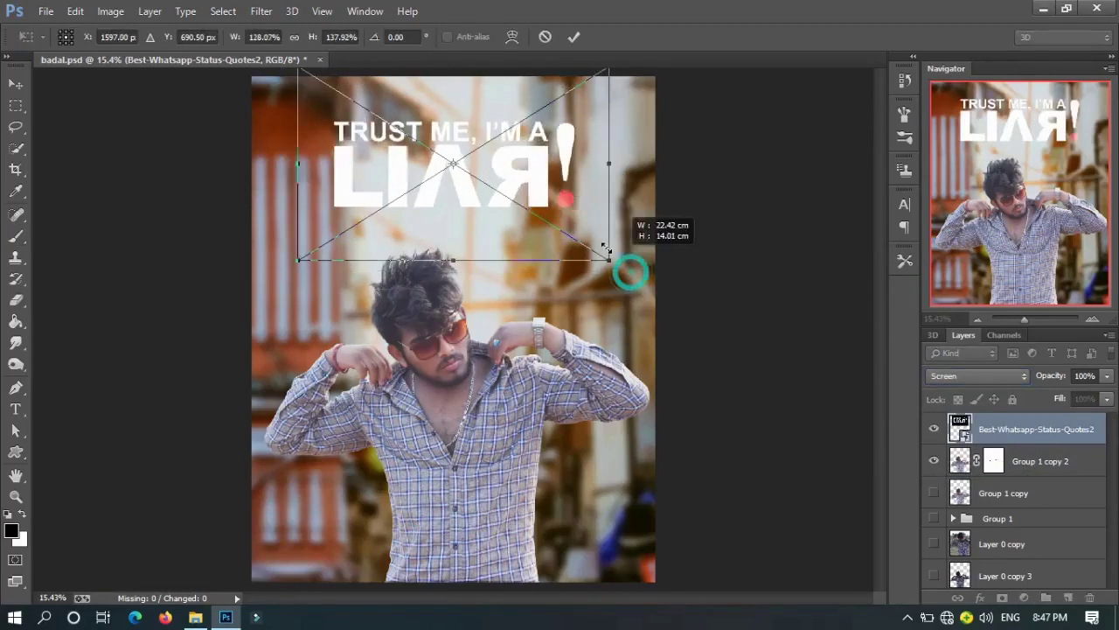
{"action": "key", "text": "Return"}
{"action": "key", "text": "b"}
Rasterize the quote text layer and try a different blend mode for it
{"action": "right_click", "coordinate": [1049, 442]}
{"action": "left_click", "coordinate": [784, 254]}
{"action": "left_click", "coordinate": [977, 375]}
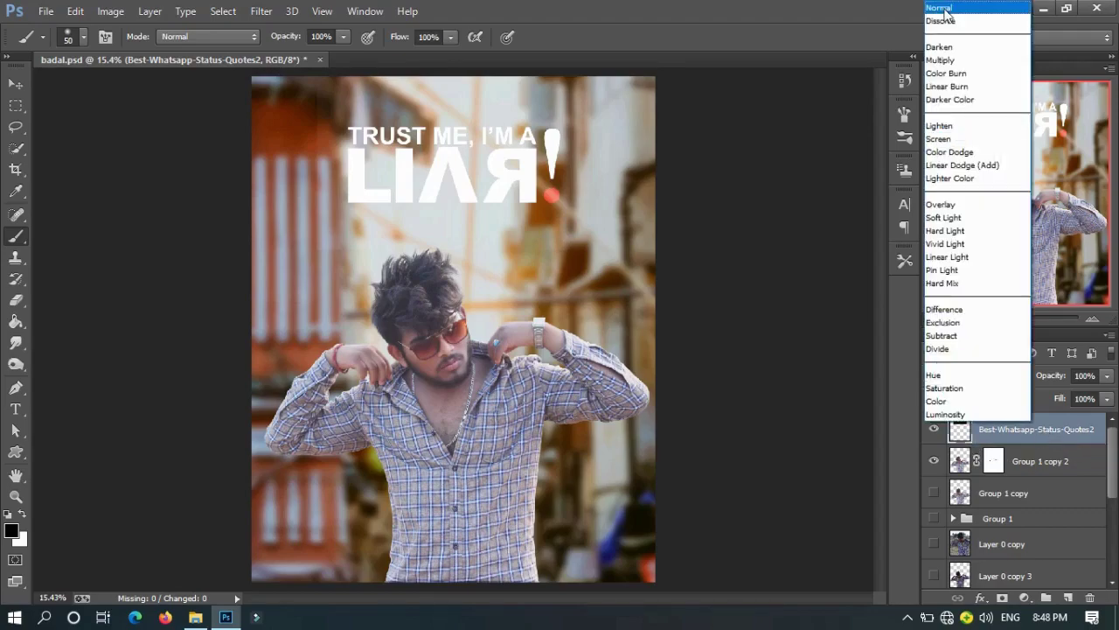
{"action": "scroll", "coordinate": [981, 391], "scroll_direction": "down", "scroll_amount": 7}
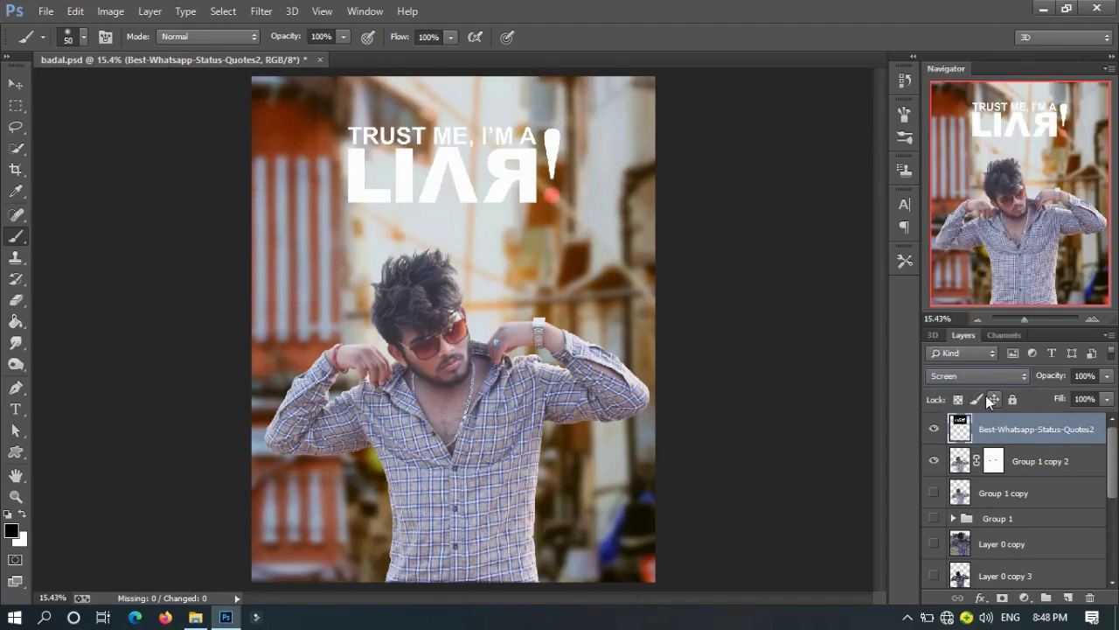
Apply the layer mask permanently on the man's layer and open the Camera Raw Filter
{"action": "right_click", "coordinate": [993, 461]}
{"action": "left_click", "coordinate": [974, 323]}
{"action": "left_click", "coordinate": [261, 11]}
{"action": "left_click", "coordinate": [255, 30]}
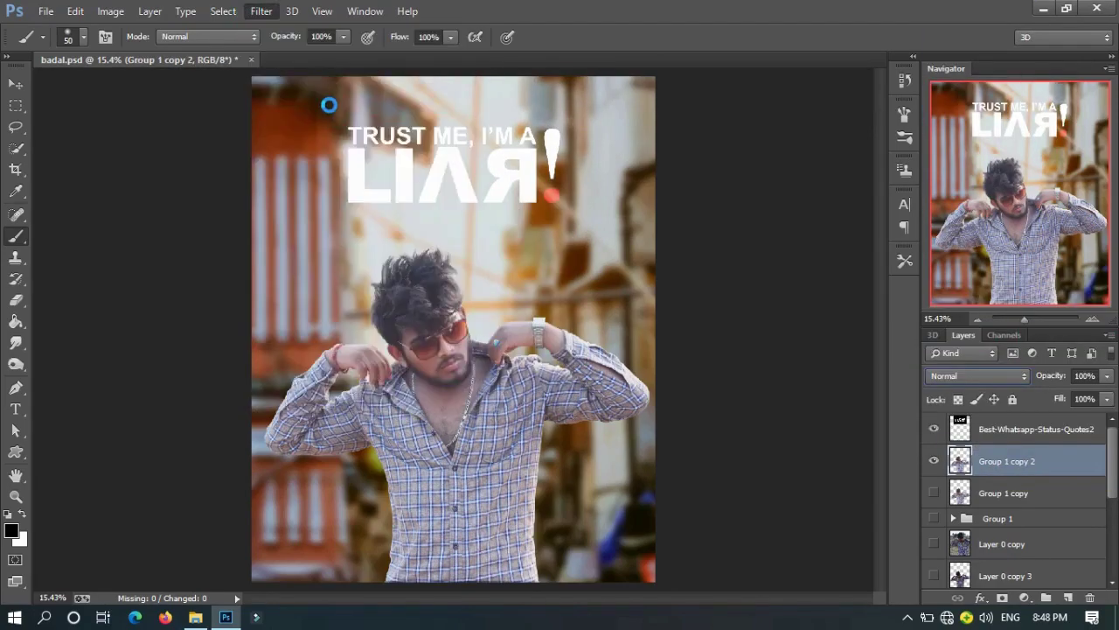
{"action": "key", "text": "ctrl+plus"}
In Camera Raw, set Clarity, Vibrance about +43, Blacks +100 and adjust Whites, then apply
{"action": "scroll", "coordinate": [853, 350], "scroll_direction": "down", "scroll_amount": 3}
{"action": "left_click_drag", "start_coordinate": [887, 455], "coordinate": [934, 455]}
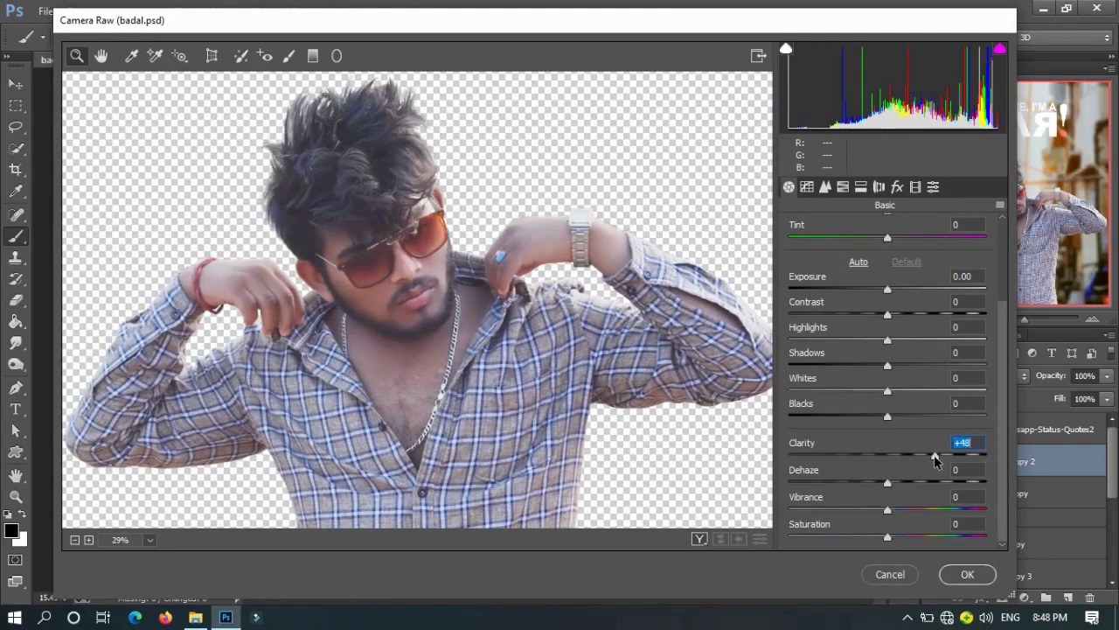
{"action": "left_click_drag", "start_coordinate": [887, 510], "coordinate": [1076, 538]}
{"action": "left_click_drag", "start_coordinate": [986, 510], "coordinate": [978, 510]}
{"action": "left_click_drag", "start_coordinate": [887, 416], "coordinate": [988, 416]}
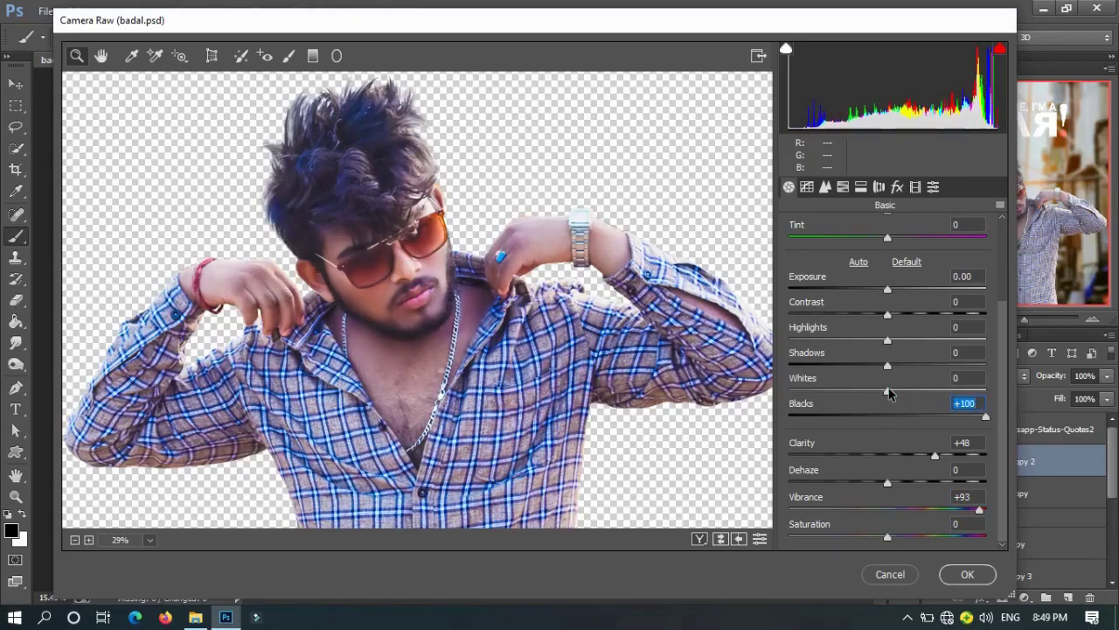
{"action": "left_click_drag", "start_coordinate": [887, 391], "coordinate": [909, 390]}
{"action": "left_click_drag", "start_coordinate": [979, 510], "coordinate": [929, 510]}
{"action": "left_click_drag", "start_coordinate": [908, 391], "coordinate": [890, 391]}
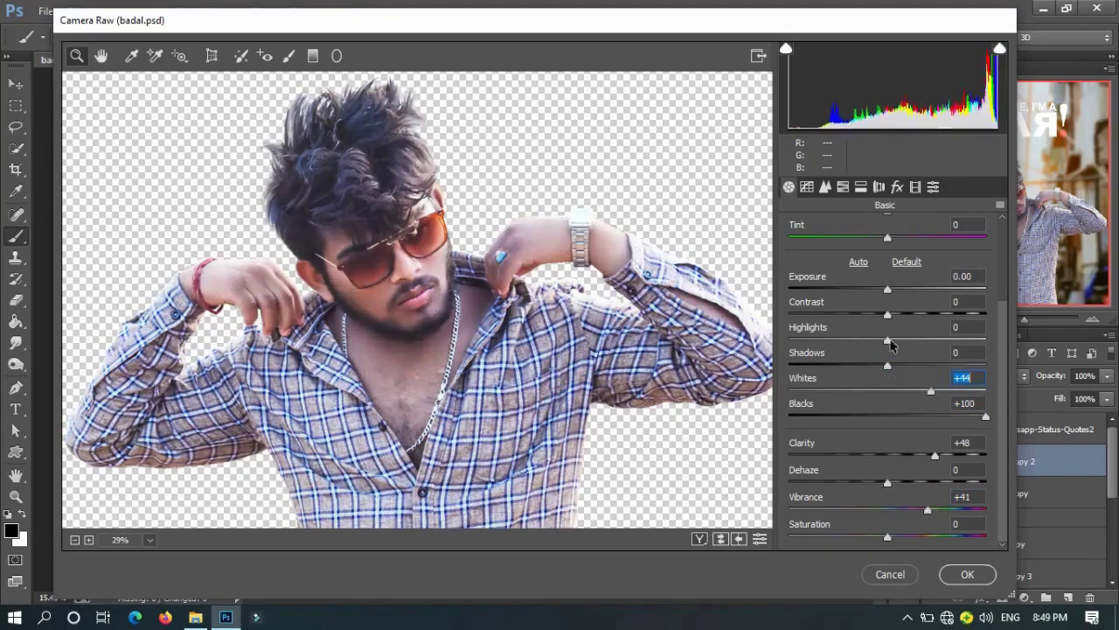
{"action": "left_click", "coordinate": [824, 186]}
{"action": "left_click", "coordinate": [968, 573]}
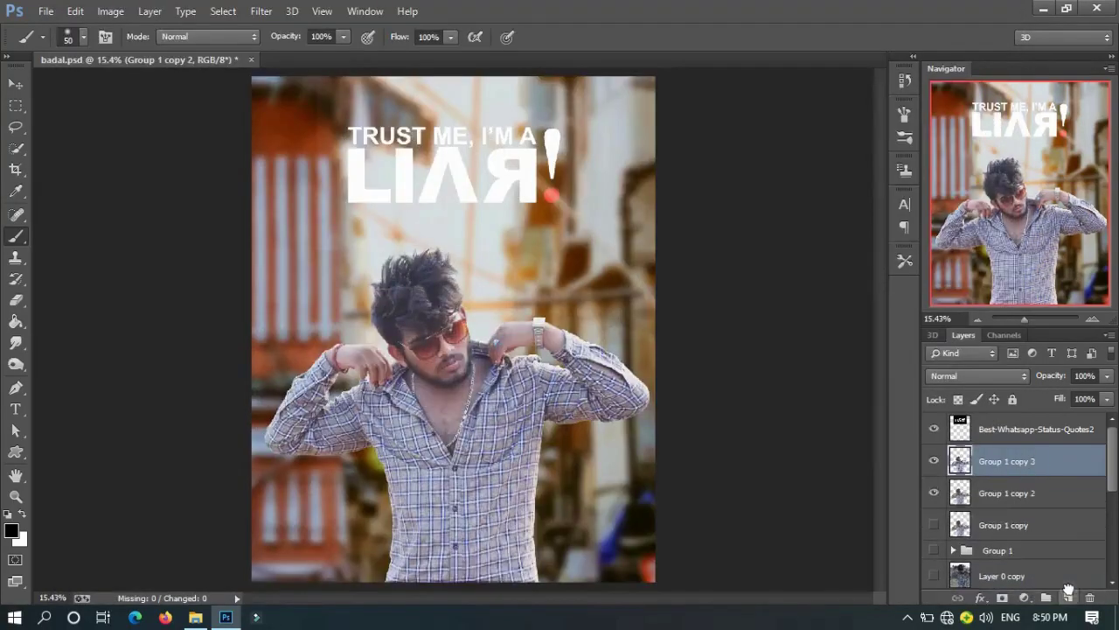
Give Group 1 copy 3 Camera Raw Exposure +0.35, Clarity +24 and raised Whites, Blacks and Highlights
{"action": "left_click", "coordinate": [1032, 518]}
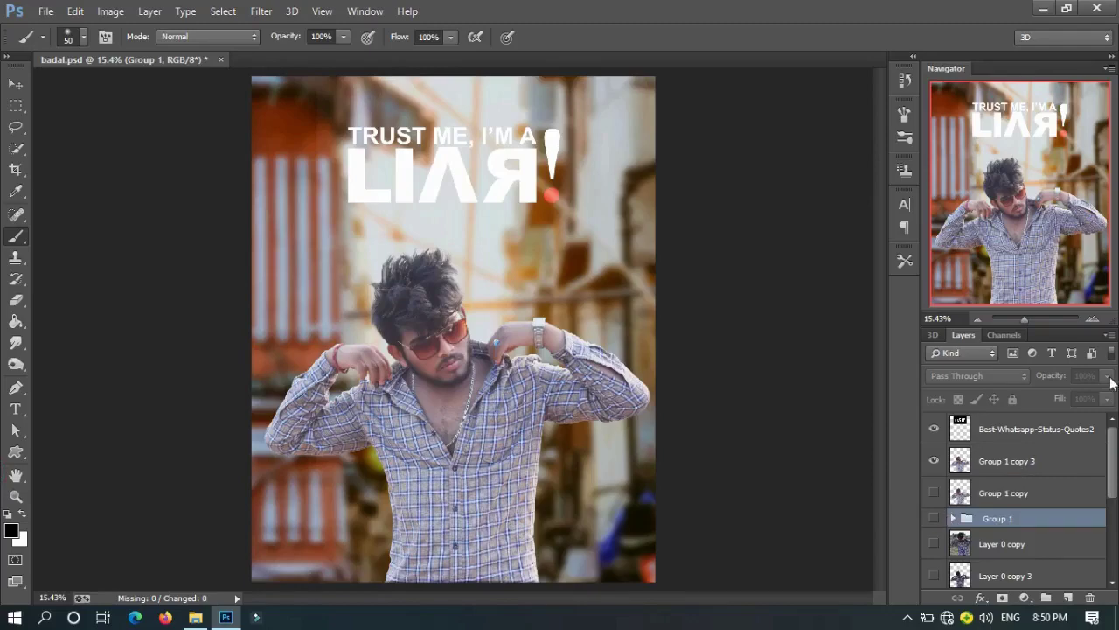
{"action": "left_click", "coordinate": [1041, 461]}
{"action": "left_click", "coordinate": [261, 11]}
{"action": "left_click", "coordinate": [292, 102]}
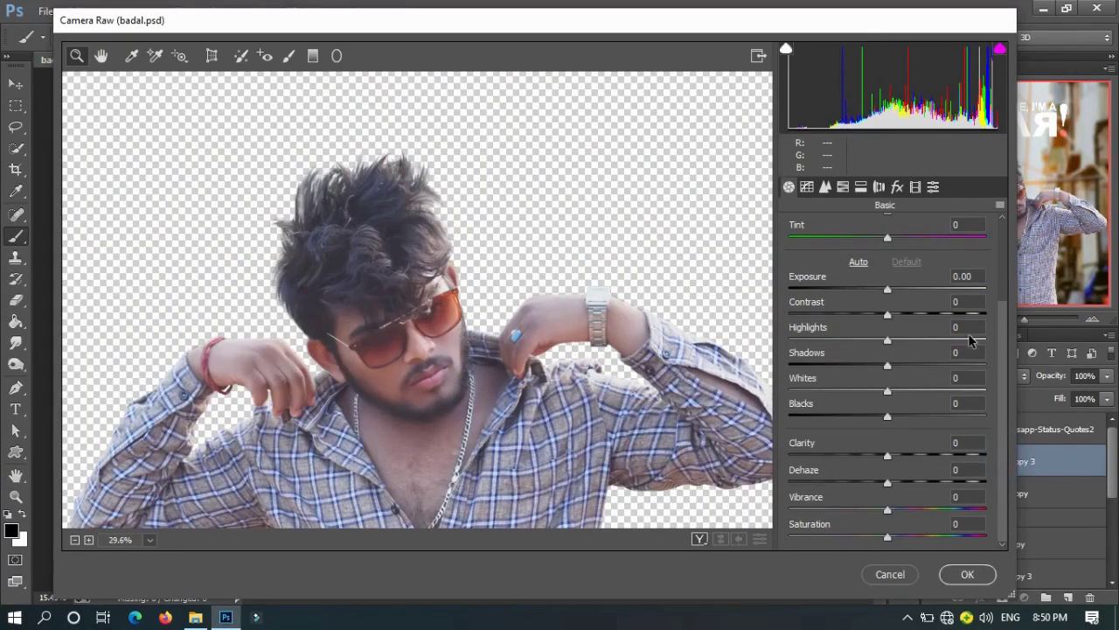
{"action": "left_click_drag", "start_coordinate": [887, 289], "coordinate": [894, 289]}
{"action": "left_click_drag", "start_coordinate": [888, 456], "coordinate": [911, 455]}
{"action": "left_click_drag", "start_coordinate": [888, 390], "coordinate": [960, 398]}
{"action": "left_click_drag", "start_coordinate": [888, 416], "coordinate": [937, 416]}
{"action": "left_click_drag", "start_coordinate": [888, 339], "coordinate": [913, 340]}
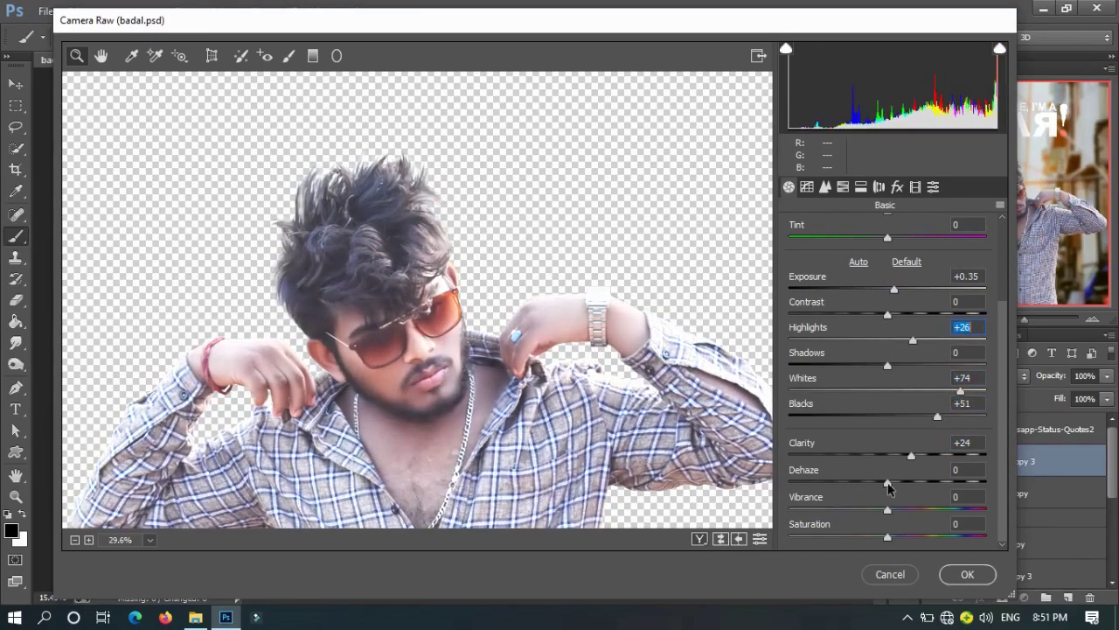
{"action": "key", "text": "Return"}
Stamp all visible layers into a new layer and raise Oranges luminance to +50 in Camera Raw
{"action": "key", "text": "ctrl+shift+alt+e"}
{"action": "left_click", "coordinate": [260, 11]}
{"action": "left_click", "coordinate": [289, 91]}
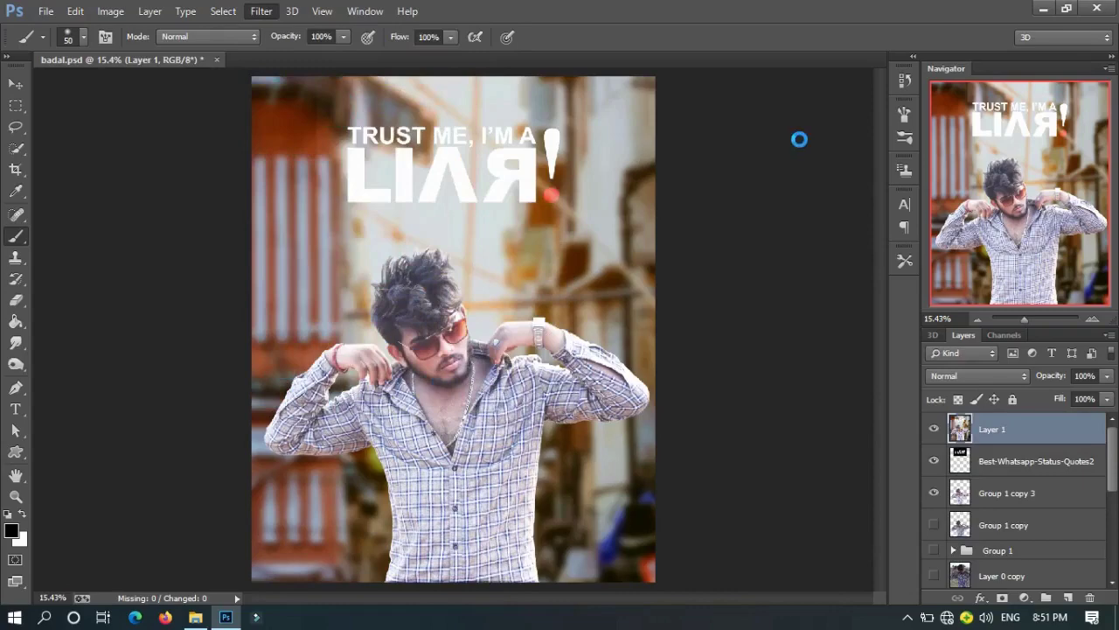
{"action": "left_click", "coordinate": [843, 187]}
{"action": "left_click", "coordinate": [904, 225]}
{"action": "mouse_move", "coordinate": [892, 309]}
{"action": "left_mouse_down"}
{"action": "mouse_move", "coordinate": [941, 309]}
{"action": "mouse_move", "coordinate": [964, 292]}
{"action": "left_mouse_up"}
{"action": "left_click", "coordinate": [893, 282]}
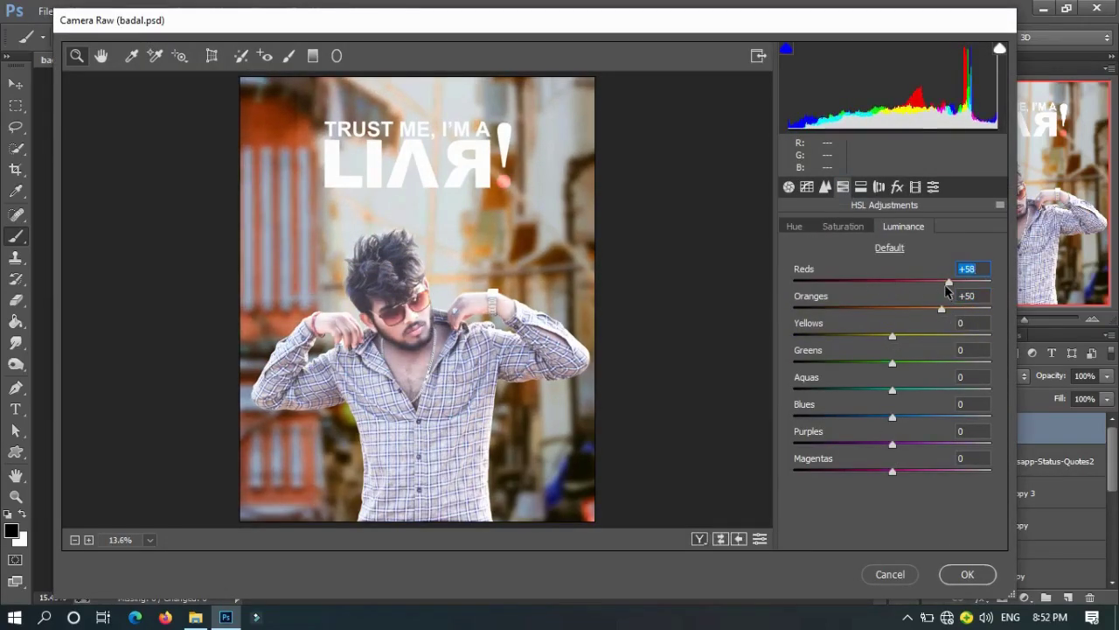
{"action": "left_click", "coordinate": [967, 574]}
Open the folder of overlay images in File Explorer
{"action": "left_click", "coordinate": [38, 11]}
{"action": "left_click", "coordinate": [210, 621]}
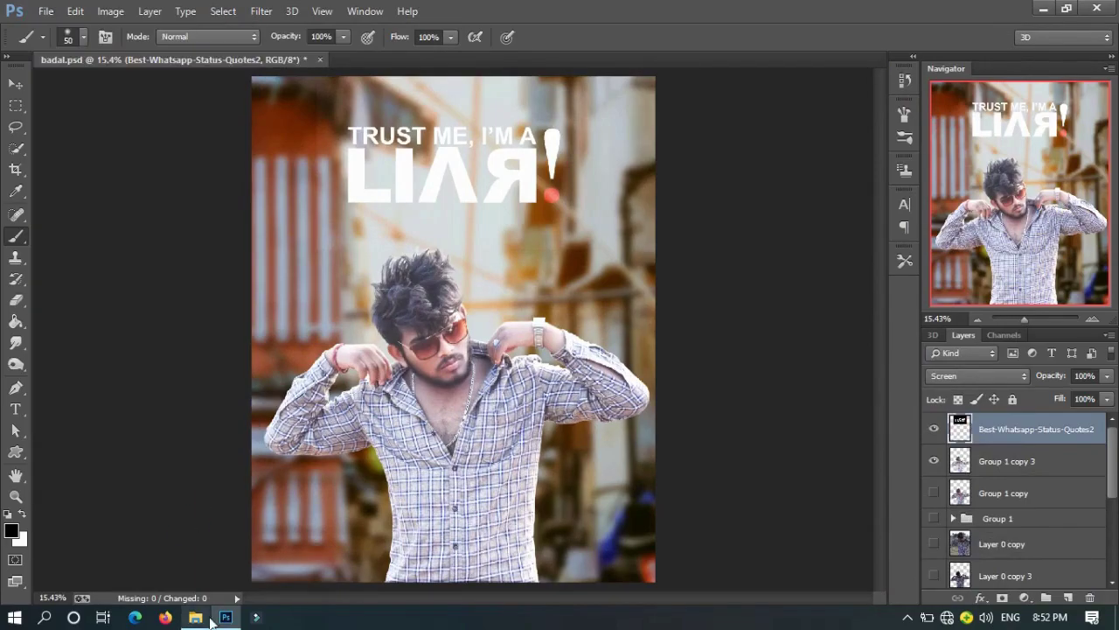
{"action": "left_click", "coordinate": [196, 618]}
{"action": "scroll", "coordinate": [612, 350], "scroll_direction": "down", "scroll_amount": 5}
Place the orange light image below the quote, scale it to about 271% and blend it in Screen
{"action": "mouse_move", "coordinate": [950, 379]}
{"action": "left_mouse_down"}
{"action": "mouse_move", "coordinate": [226, 617]}
{"action": "mouse_move", "coordinate": [617, 398]}
{"action": "left_mouse_up"}
{"action": "key", "text": "Return"}
{"action": "left_click_drag", "start_coordinate": [987, 429], "coordinate": [1032, 476]}
{"action": "key", "text": "ctrl+t"}
{"action": "left_click_drag", "start_coordinate": [518, 393], "coordinate": [685, 286]}
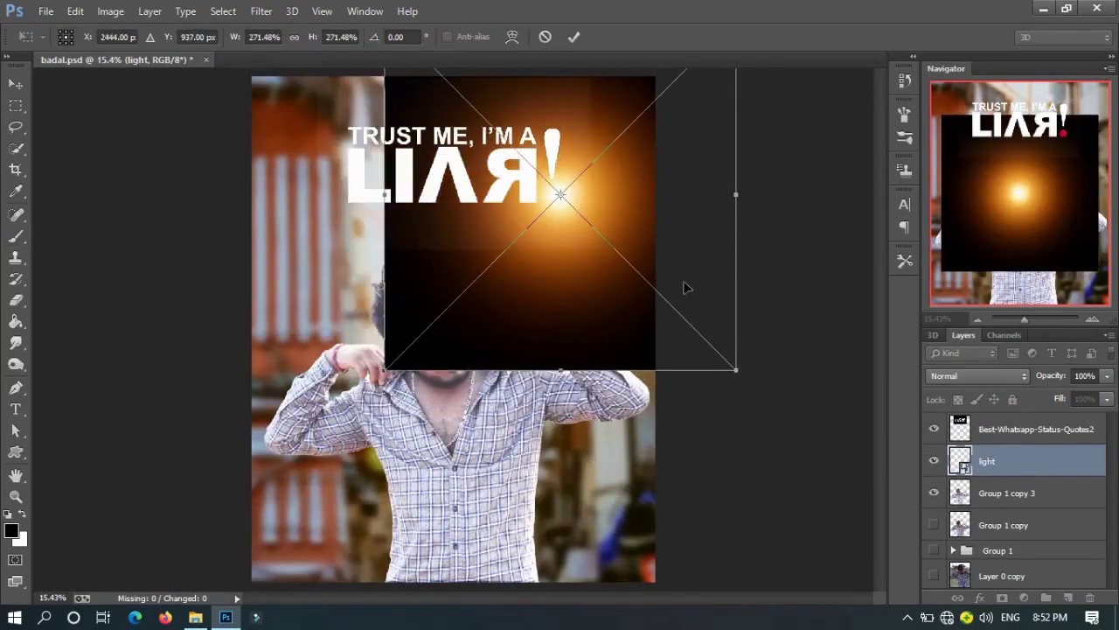
{"action": "key", "text": "Return"}
{"action": "key", "text": "b"}
{"action": "left_click", "coordinate": [977, 375]}
{"action": "left_click", "coordinate": [956, 142]}
{"action": "left_click_drag", "start_coordinate": [519, 210], "coordinate": [523, 199]}
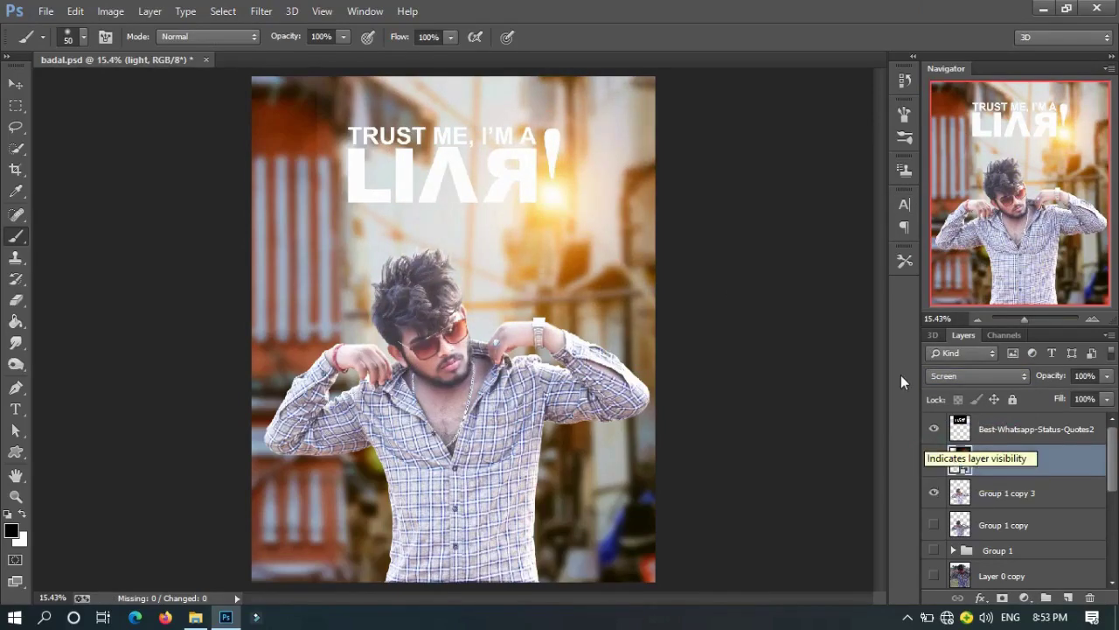
Bring the orange light-rays image from the FastSave folder into the composite without raw adjustments
{"action": "left_click", "coordinate": [45, 10]}
{"action": "left_click", "coordinate": [196, 617]}
{"action": "double_click", "coordinate": [237, 153]}
{"action": "scroll", "coordinate": [816, 235], "scroll_direction": "down", "scroll_amount": 5}
{"action": "left_click_drag", "start_coordinate": [397, 288], "coordinate": [453, 329]}
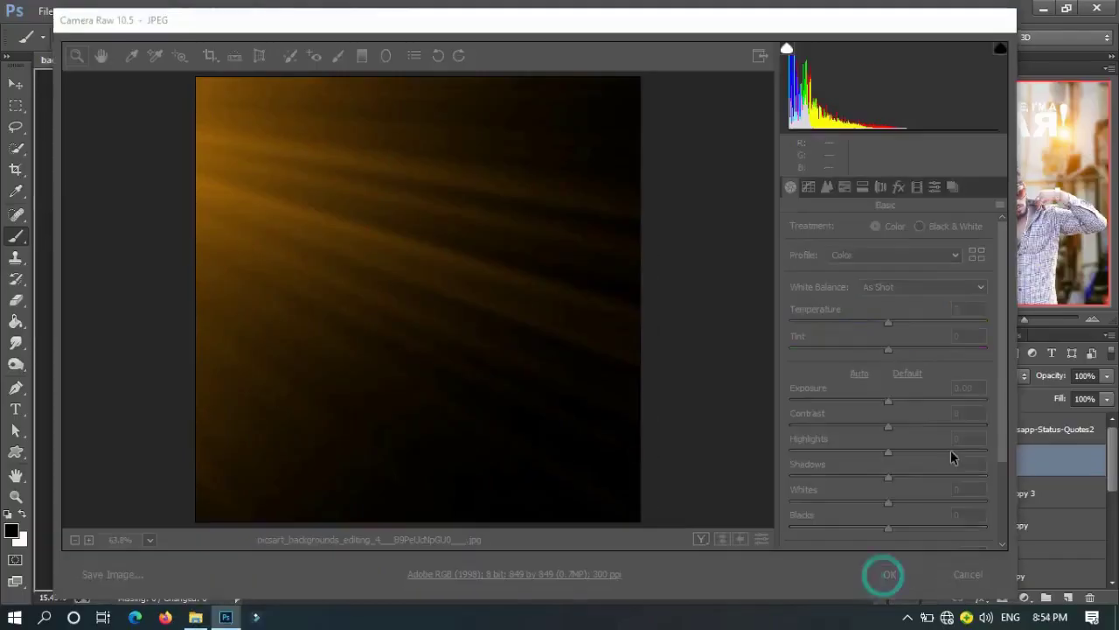
{"action": "left_click", "coordinate": [889, 575]}
Set the light-rays layer to Screen, then enlarge and rotate it to angle the rays across the photo
{"action": "left_click_drag", "start_coordinate": [577, 503], "coordinate": [517, 270]}
{"action": "left_click", "coordinate": [978, 375]}
{"action": "left_click", "coordinate": [983, 133]}
{"action": "mouse_move", "coordinate": [550, 362]}
{"action": "left_mouse_down"}
{"action": "mouse_move", "coordinate": [636, 398]}
{"action": "mouse_move", "coordinate": [700, 442]}
{"action": "left_mouse_up"}
{"action": "left_click_drag", "start_coordinate": [712, 342], "coordinate": [376, 428]}
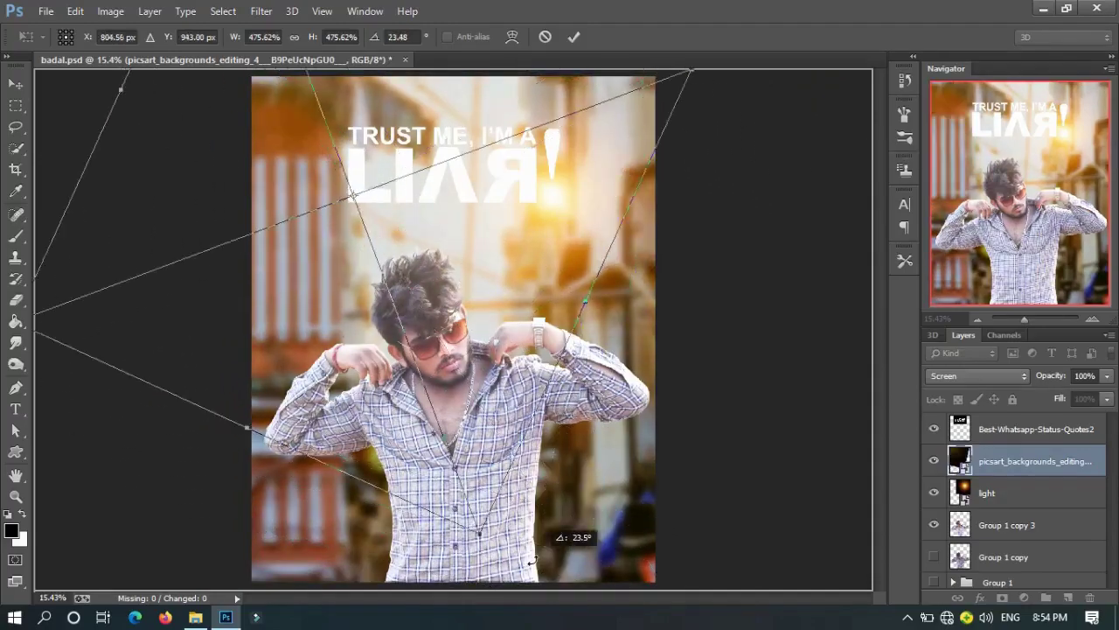
{"action": "key", "text": "Return"}
Place the white light-beam image over the canvas
{"action": "key", "text": "b"}
{"action": "left_click", "coordinate": [195, 616]}
{"action": "scroll", "coordinate": [962, 380], "scroll_direction": "down", "scroll_amount": 2}
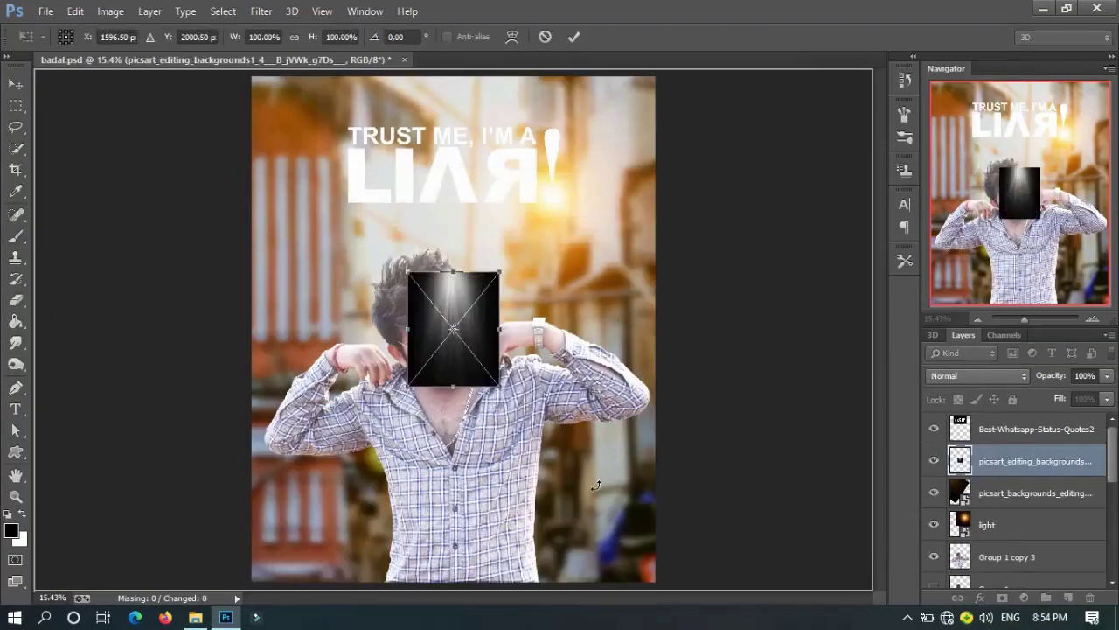
{"action": "left_click_drag", "start_coordinate": [489, 367], "coordinate": [539, 572]}
{"action": "key", "text": "Return"}
{"action": "left_click", "coordinate": [978, 375]}
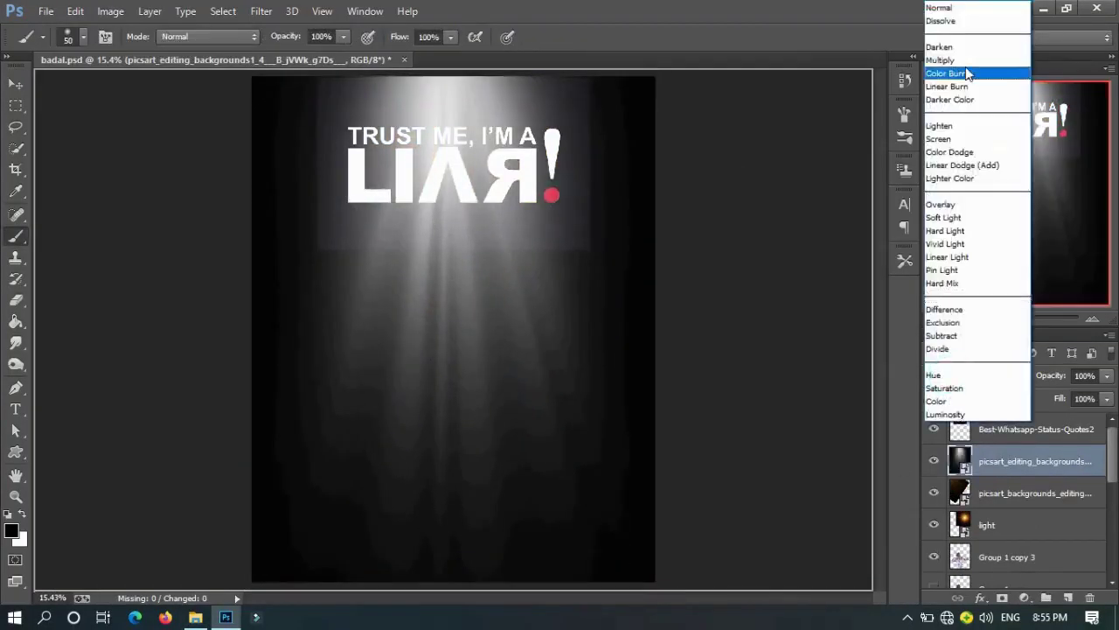
Set the white light-beam layer to Screen at 25% opacity, then hide it
{"action": "left_click", "coordinate": [984, 132]}
{"action": "left_click_drag", "start_coordinate": [1086, 392], "coordinate": [1047, 400]}
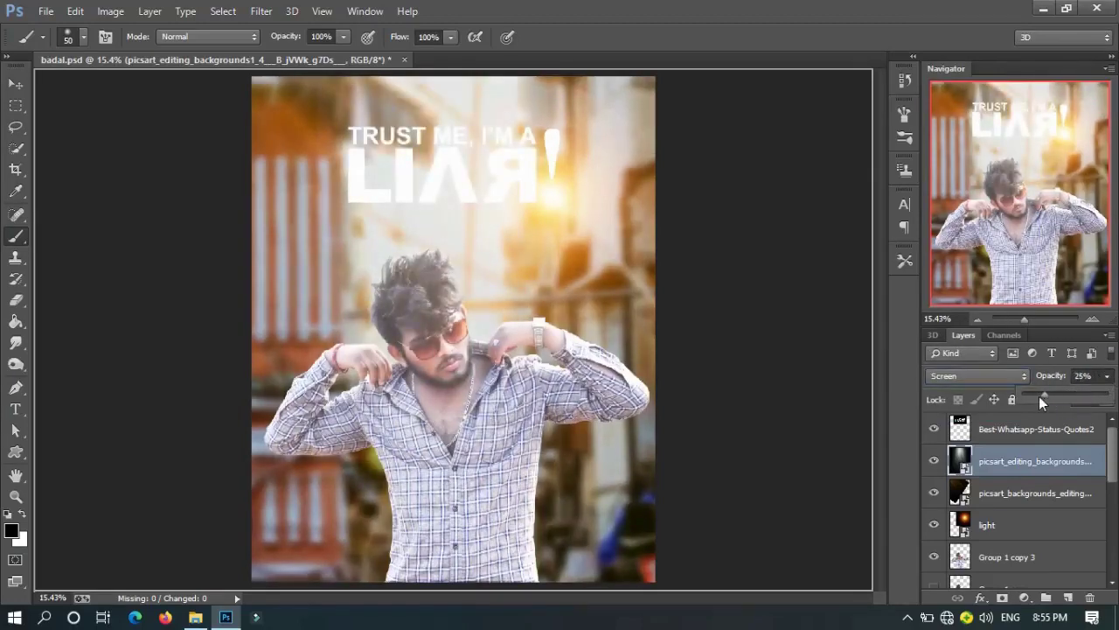
{"action": "left_click", "coordinate": [1048, 535]}
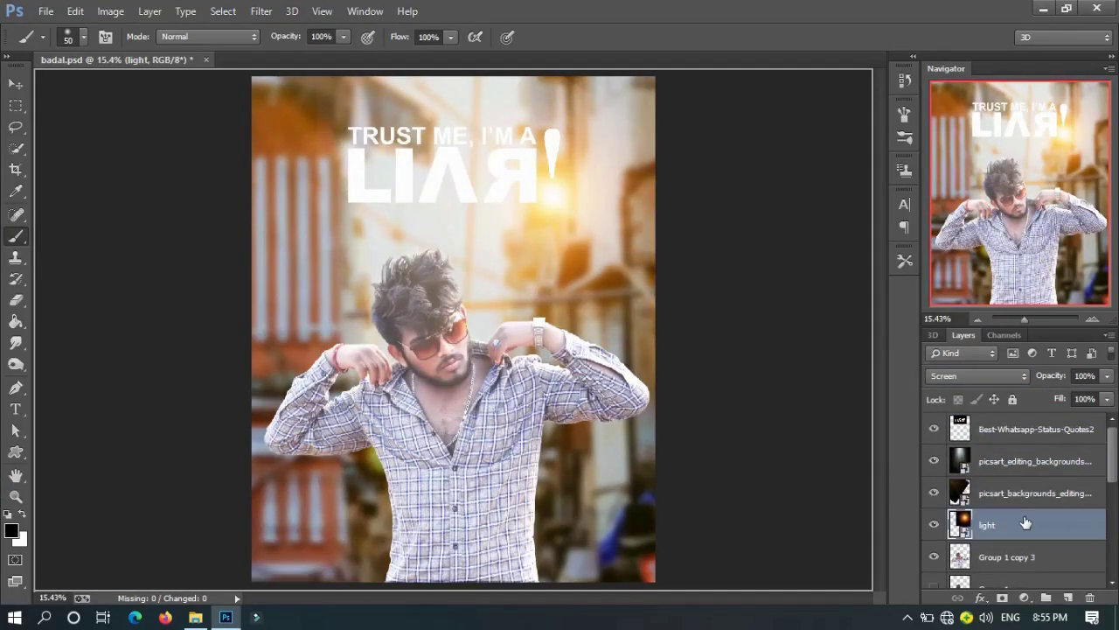
{"action": "left_click", "coordinate": [934, 461]}
Switch to File Explorer and pick the owl image in the FastSave folder
{"action": "scroll", "coordinate": [938, 458], "scroll_direction": "down", "scroll_amount": 2}
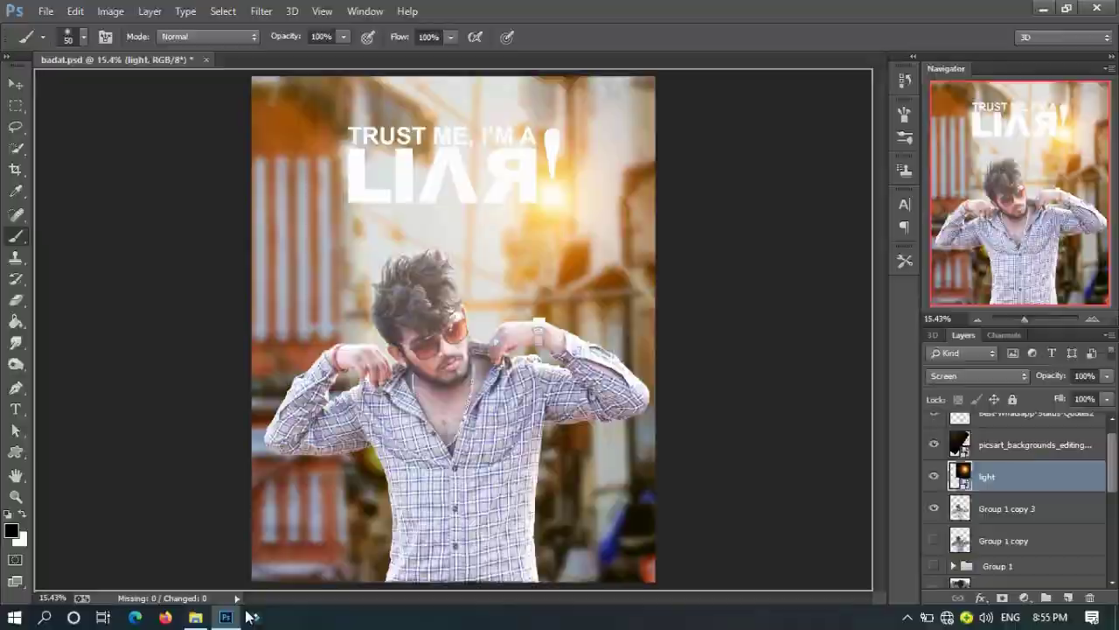
{"action": "key", "text": "alt+Tab"}
{"action": "left_click", "coordinate": [232, 420]}
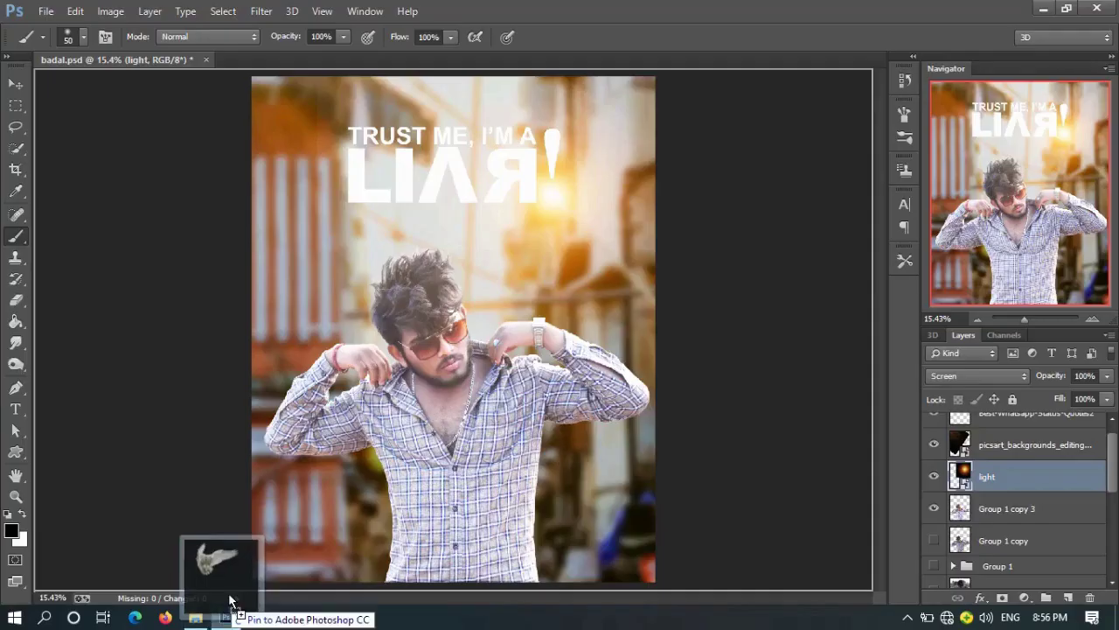
Place the owl image and mask out its dark backdrop with a Magic Wand selection
{"action": "left_click_drag", "start_coordinate": [231, 420], "coordinate": [374, 251]}
{"action": "key", "text": "Return"}
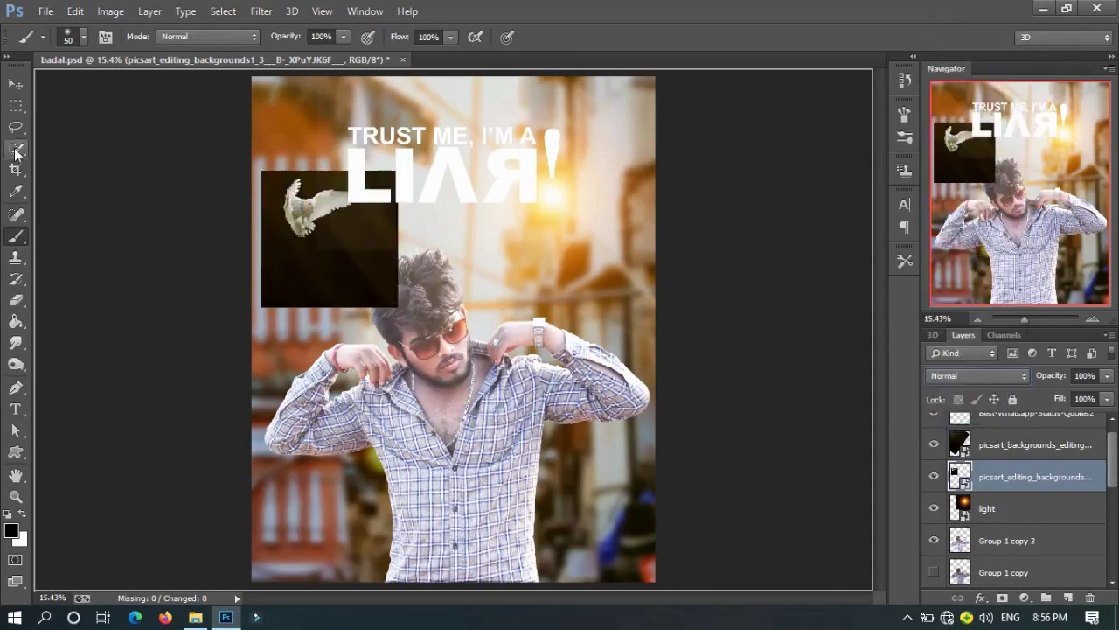
{"action": "left_click", "coordinate": [15, 149]}
{"action": "left_click", "coordinate": [305, 281]}
{"action": "key", "text": "ctrl+shift+alt+e"}
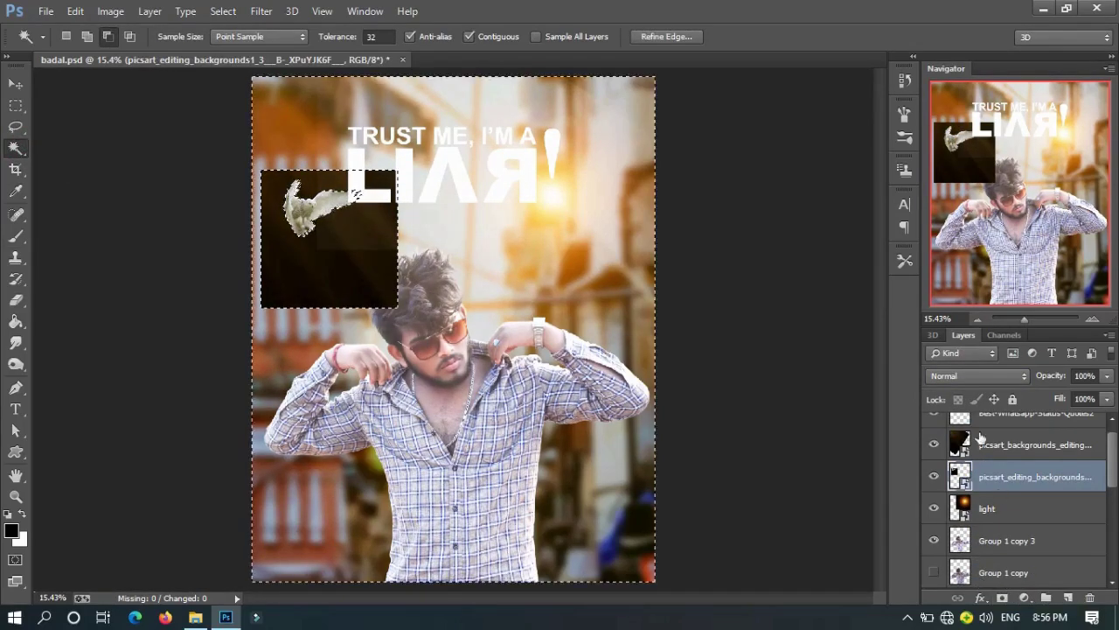
{"action": "left_click", "coordinate": [1004, 597]}
Move the owl layer below the light layer and adjust its size and angle
{"action": "left_click_drag", "start_coordinate": [1024, 477], "coordinate": [1039, 530]}
{"action": "key", "text": "ctrl+t"}
{"action": "key", "text": "Return"}
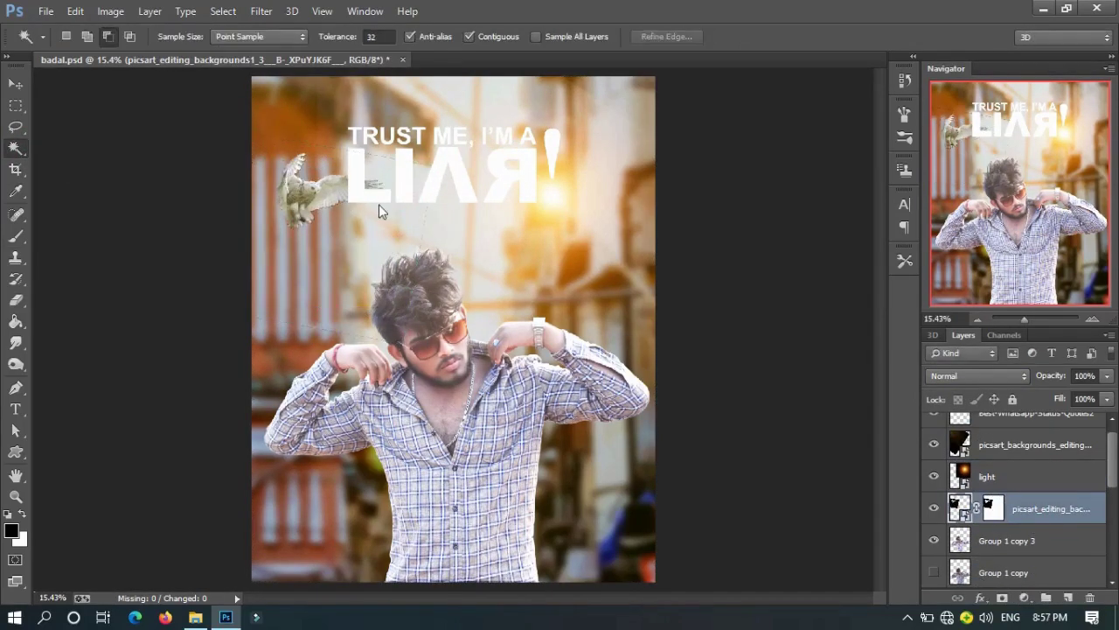
{"action": "right_click", "coordinate": [986, 506]}
{"action": "key", "text": "Escape"}
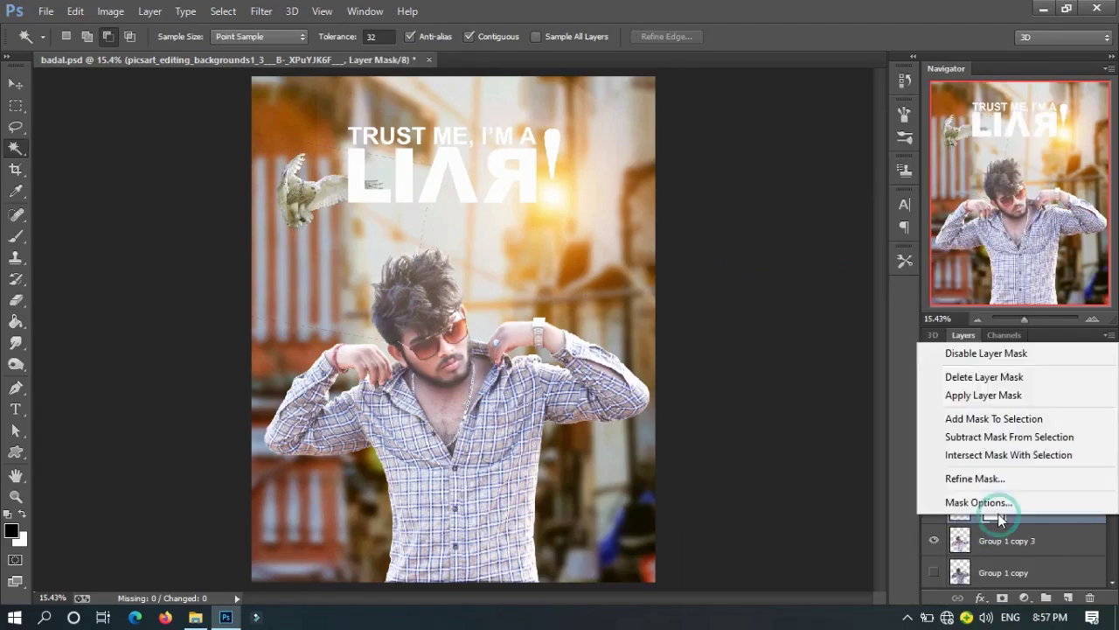
Brighten the owl with Camera Raw Whites +69 and a clipped Brightness/Contrast at Contrast 100
{"action": "key", "text": "ctrl+shift+a"}
{"action": "left_click_drag", "start_coordinate": [888, 502], "coordinate": [953, 512]}
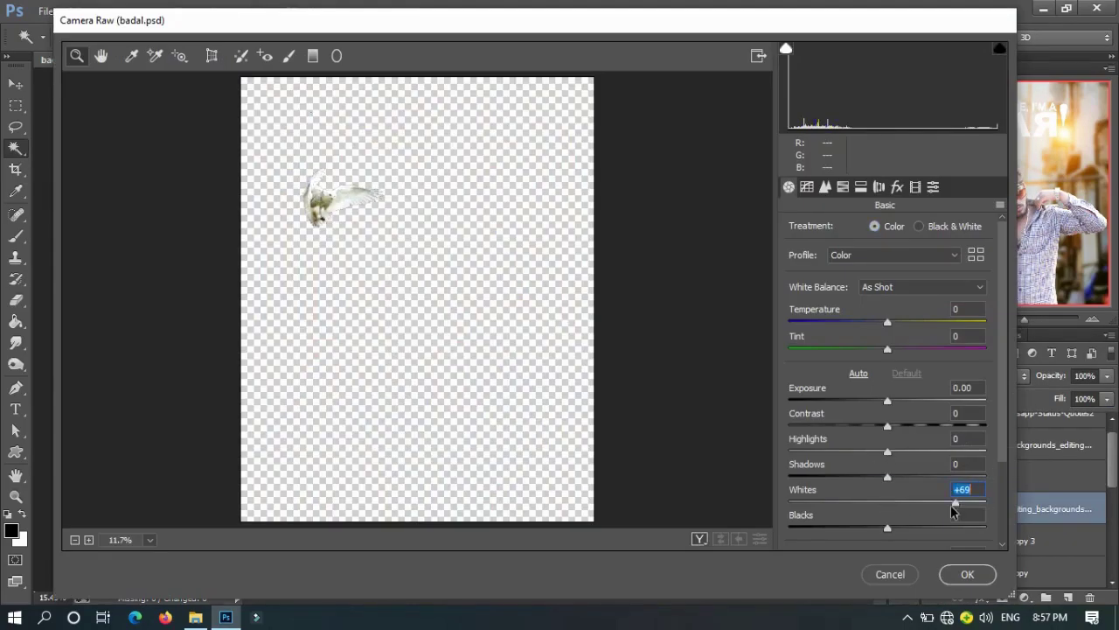
{"action": "left_click", "coordinate": [967, 574]}
{"action": "left_click", "coordinate": [1025, 598]}
{"action": "left_click", "coordinate": [920, 331]}
{"action": "left_click_drag", "start_coordinate": [850, 320], "coordinate": [968, 320]}
{"action": "left_click", "coordinate": [966, 183]}
Reposition the owl lower and slightly left on the canvas
{"action": "left_click", "coordinate": [989, 476]}
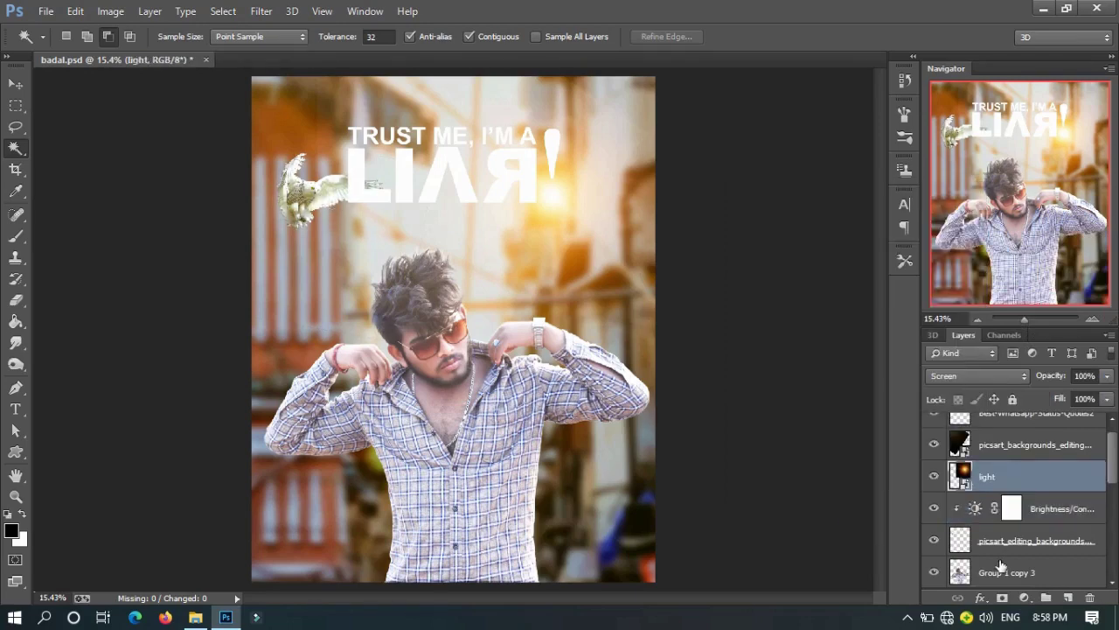
{"action": "left_click", "coordinate": [1036, 541]}
{"action": "left_click_drag", "start_coordinate": [306, 200], "coordinate": [306, 230]}
{"action": "left_click_drag", "start_coordinate": [319, 278], "coordinate": [295, 251]}
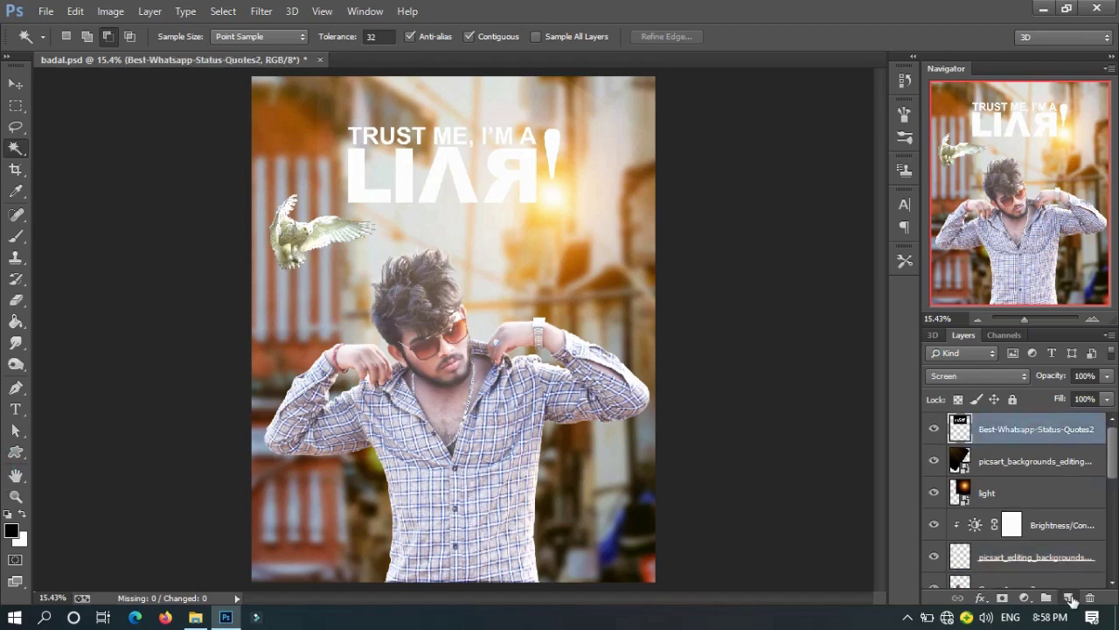
Paint a red circle under the exclamation mark on a new layer at 70% opacity
{"action": "key", "text": "ctrl+shift+alt+n"}
{"action": "key", "text": "m"}
{"action": "left_click_drag", "start_coordinate": [550, 183], "coordinate": [560, 194]}
{"action": "left_click", "coordinate": [15, 236]}
{"action": "left_click", "coordinate": [12, 531]}
{"action": "key", "text": "Return"}
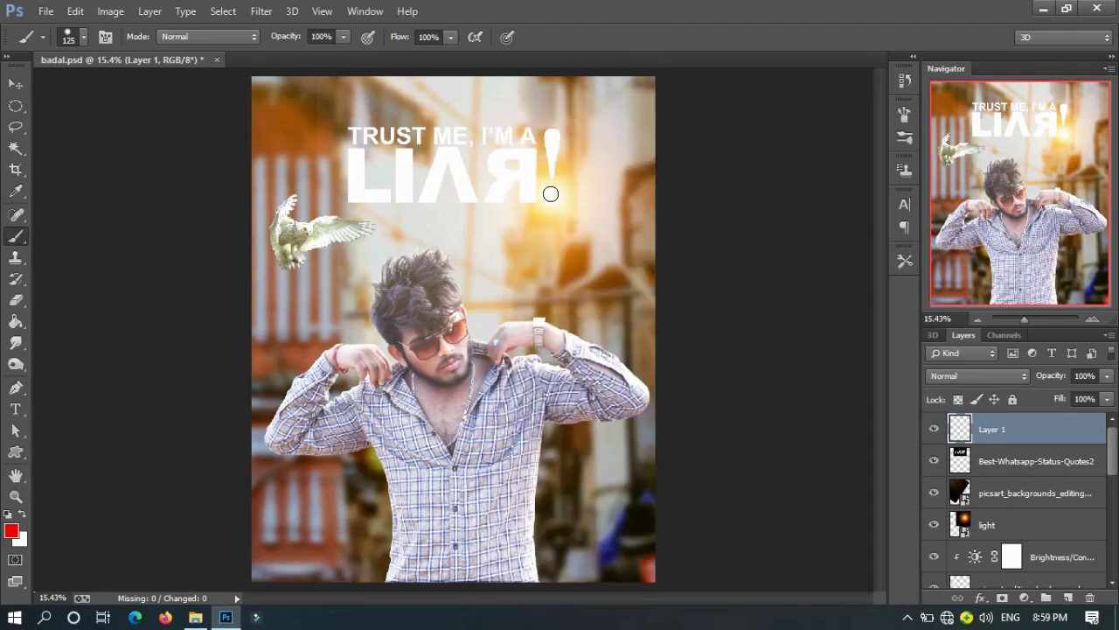
{"action": "left_click_drag", "start_coordinate": [1107, 376], "coordinate": [1083, 397]}
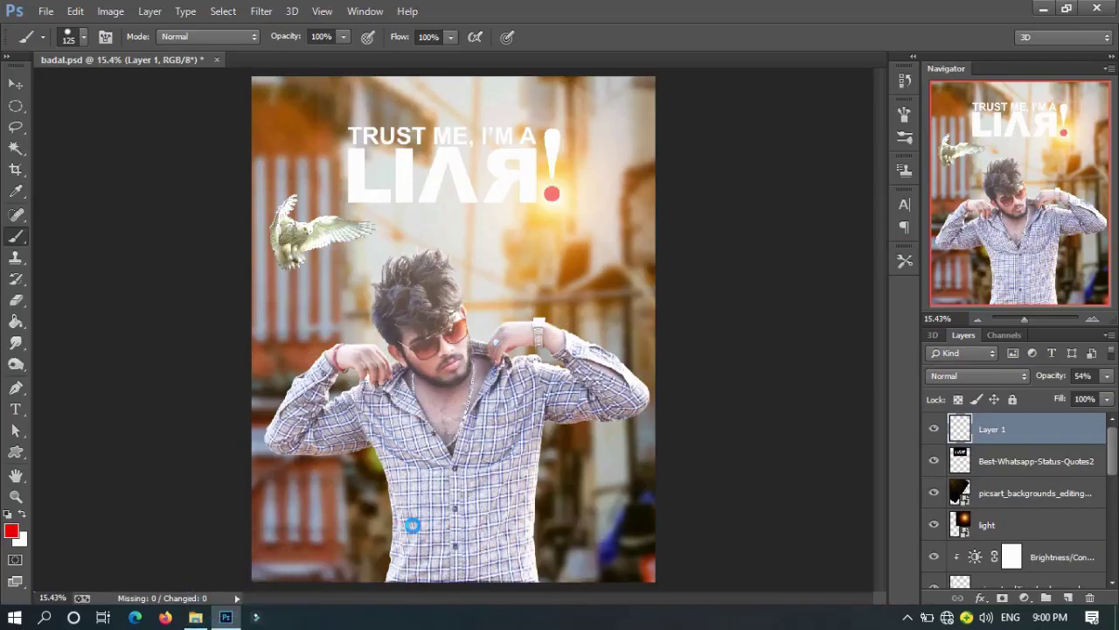
Stretch the orange smoke image over the lower canvas in Screen mode and duplicate it
{"action": "left_click_drag", "start_coordinate": [412, 525], "coordinate": [412, 525]}
{"action": "left_click_drag", "start_coordinate": [612, 399], "coordinate": [434, 507]}
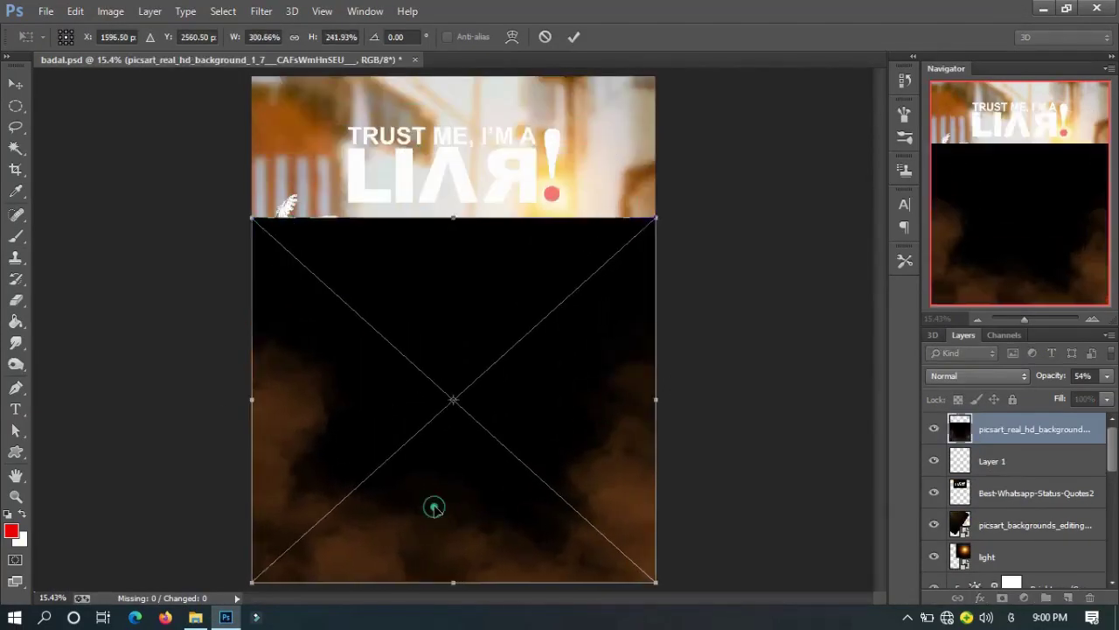
{"action": "key", "text": "Return"}
{"action": "key", "text": "b"}
{"action": "left_click", "coordinate": [977, 375]}
{"action": "left_click", "coordinate": [953, 138]}
{"action": "key", "text": "ctrl+j"}
{"action": "key", "text": "ctrl+j"}
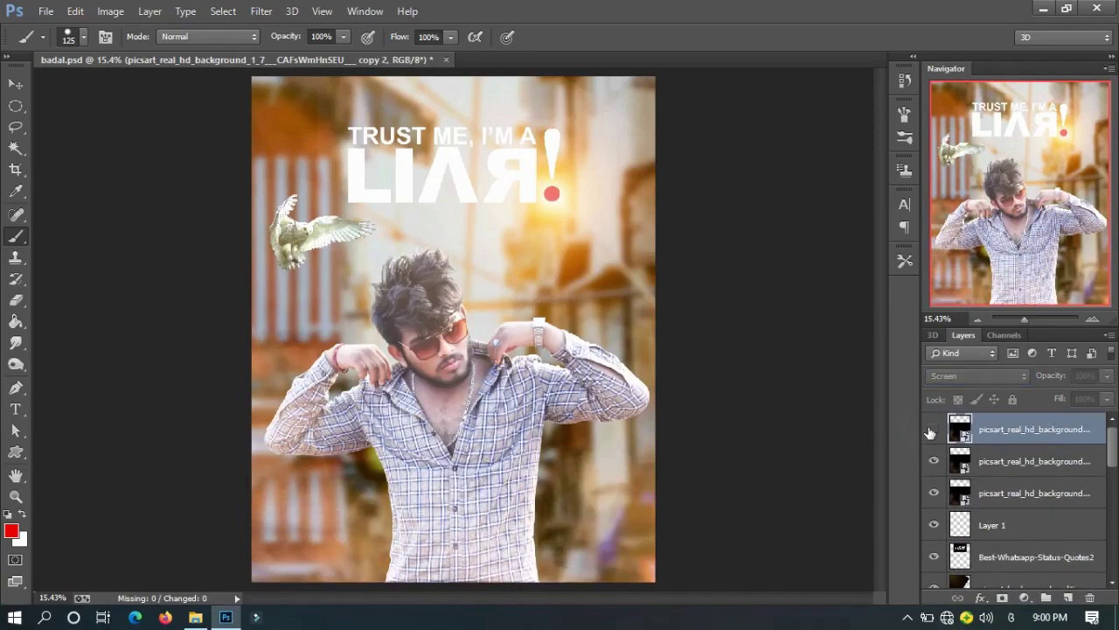
Merge the three smoke copies and soften them with a 3.4 px Gaussian Blur
{"action": "left_click", "coordinate": [933, 429]}
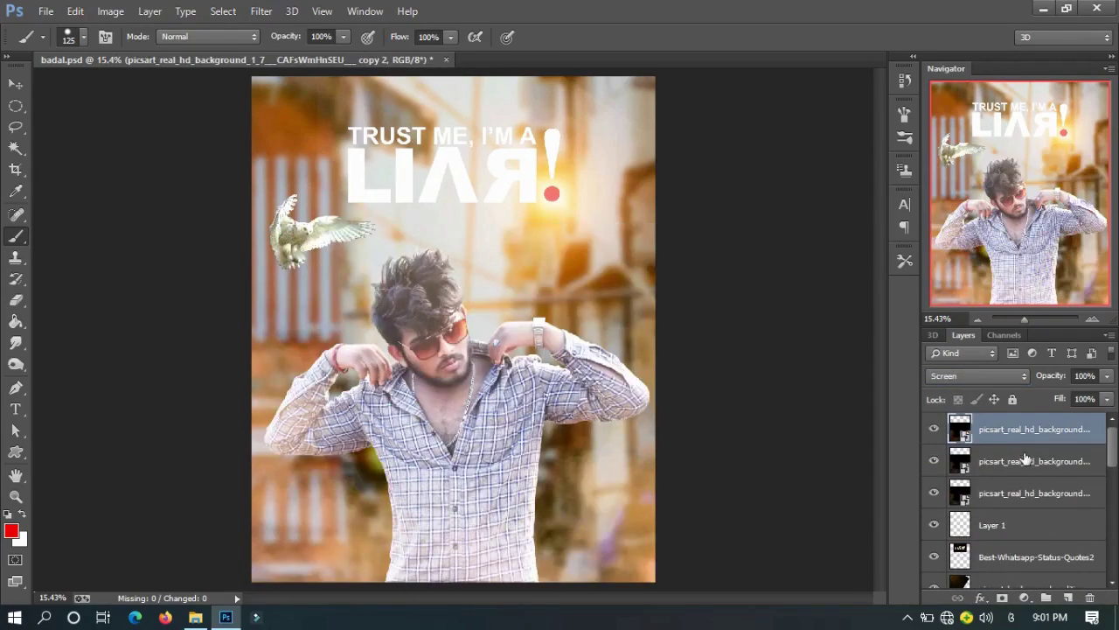
{"action": "key", "text": "ctrl+e"}
{"action": "key", "text": "ctrl+e"}
{"action": "left_click", "coordinate": [261, 11]}
{"action": "left_click", "coordinate": [530, 306]}
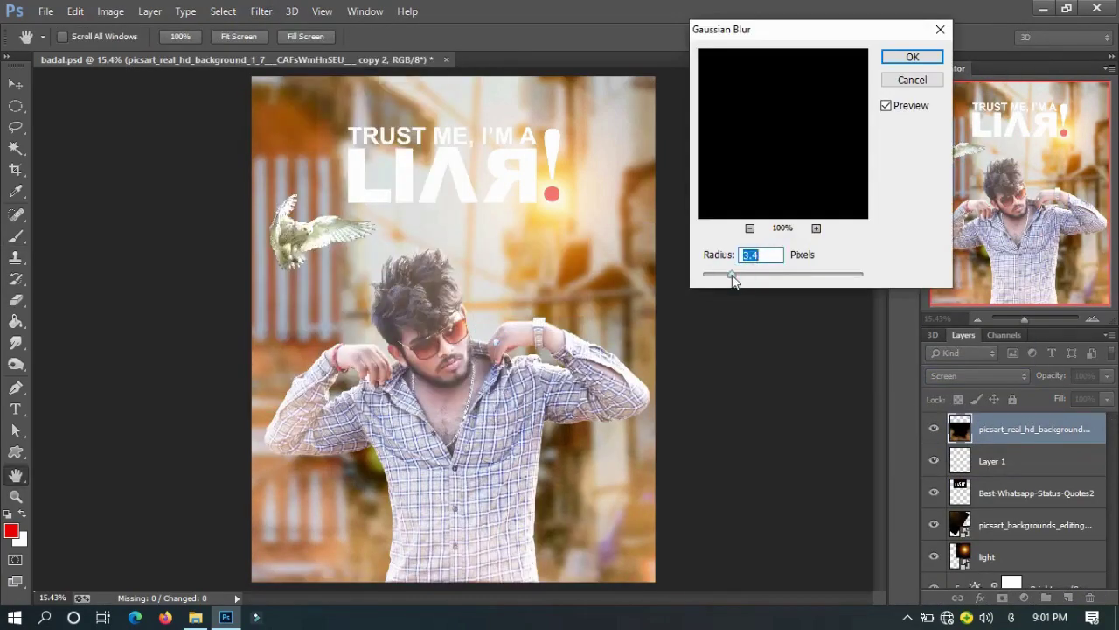
{"action": "key", "text": "Return"}
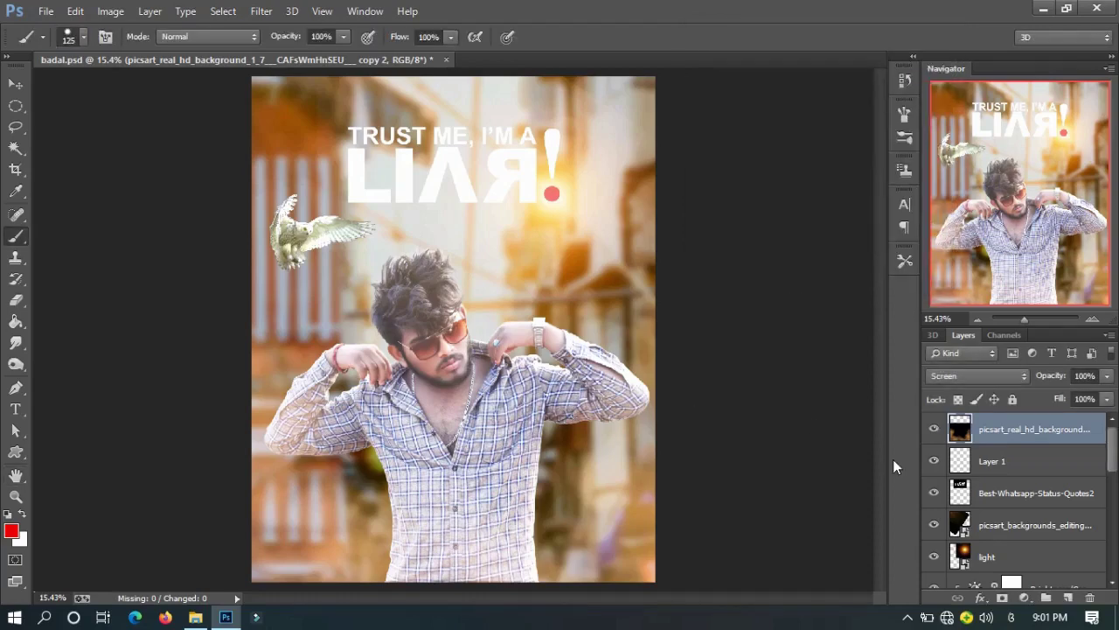
Add a layer mask to the title layer and return to the FastSave folder
{"action": "scroll", "coordinate": [1015, 498], "scroll_direction": "down", "scroll_amount": 3}
{"action": "left_click", "coordinate": [995, 480]}
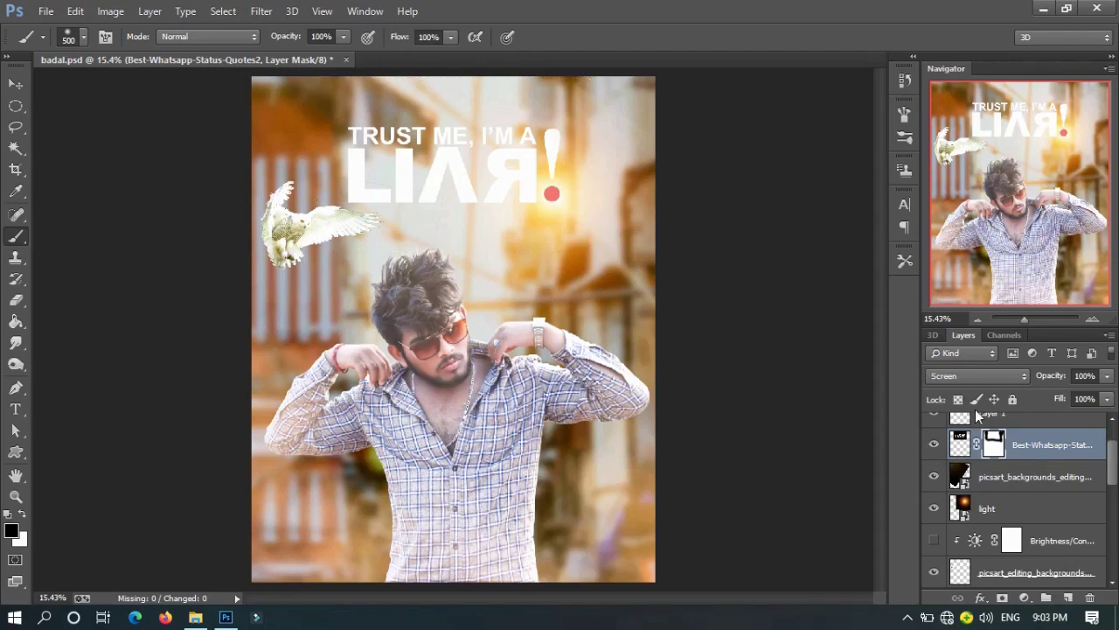
{"action": "left_click", "coordinate": [196, 617]}
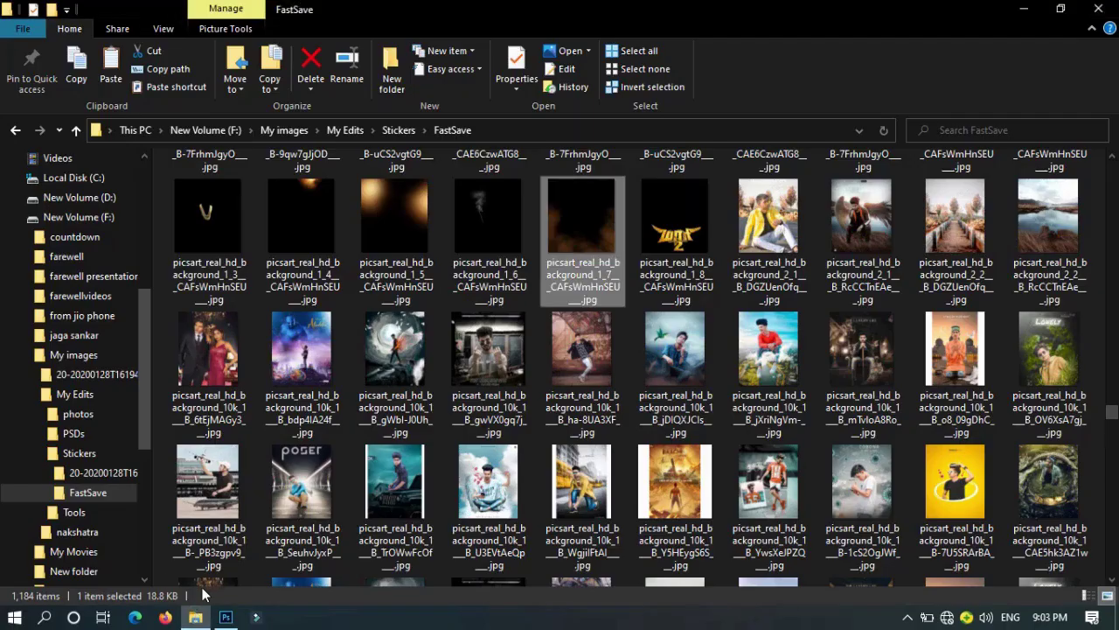
Place the dove image at top right and mask out its black backdrop
{"action": "scroll", "coordinate": [1105, 415], "scroll_direction": "down", "scroll_amount": 5}
{"action": "mouse_move", "coordinate": [302, 315]}
{"action": "left_mouse_down"}
{"action": "mouse_move", "coordinate": [232, 577]}
{"action": "mouse_move", "coordinate": [455, 332]}
{"action": "mouse_move", "coordinate": [588, 261]}
{"action": "left_mouse_up"}
{"action": "key", "text": "Return"}
{"action": "key", "text": "Return"}
{"action": "key", "text": "w"}
{"action": "left_click", "coordinate": [560, 251]}
{"action": "left_click", "coordinate": [1002, 597]}
{"action": "key", "text": "ctrl+z"}
{"action": "key", "text": "ctrl+shift+i"}
{"action": "left_click", "coordinate": [1002, 597]}
Expand the dove selection and re-mask it, then undo that mask
{"action": "left_click", "coordinate": [223, 10]}
{"action": "left_click", "coordinate": [425, 239]}
{"action": "left_click", "coordinate": [625, 207]}
{"action": "left_click_drag", "start_coordinate": [995, 493], "coordinate": [1090, 598]}
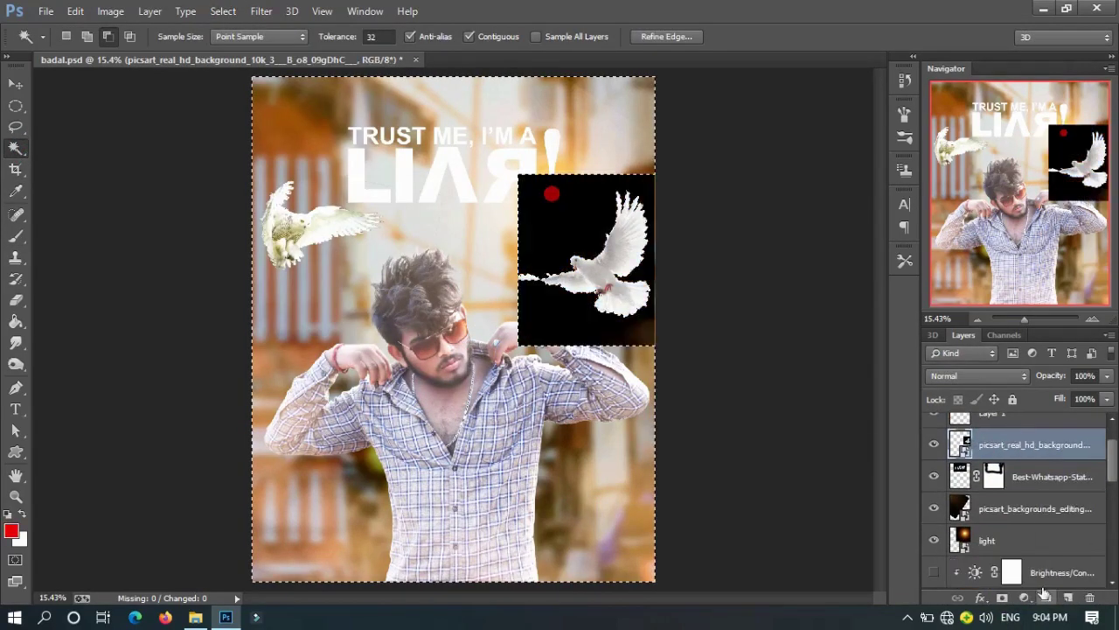
{"action": "left_click", "coordinate": [1004, 598]}
{"action": "key", "text": "ctrl+z"}
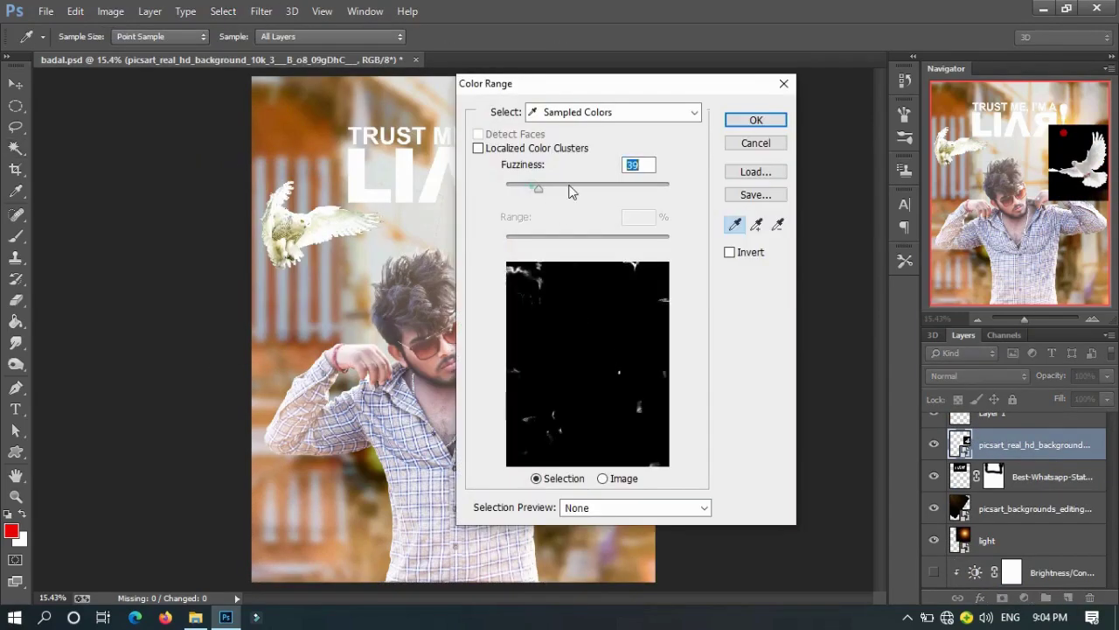
Open the dove JPG directly in Photoshop without raw adjustments
{"action": "left_click", "coordinate": [196, 616]}
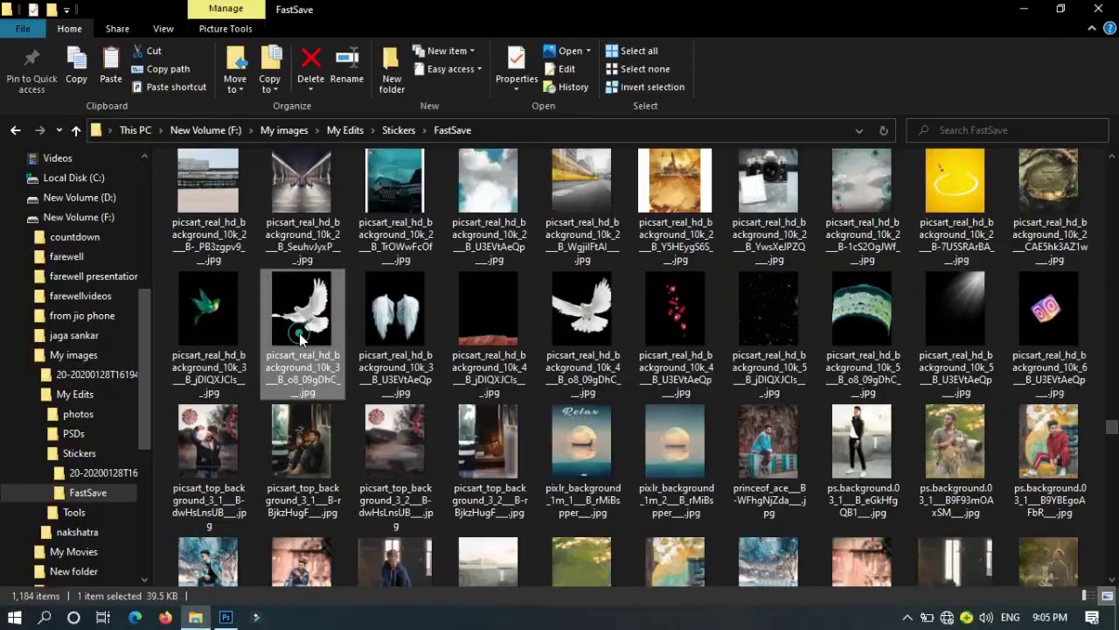
{"action": "right_click", "coordinate": [301, 323]}
{"action": "left_click", "coordinate": [840, 282]}
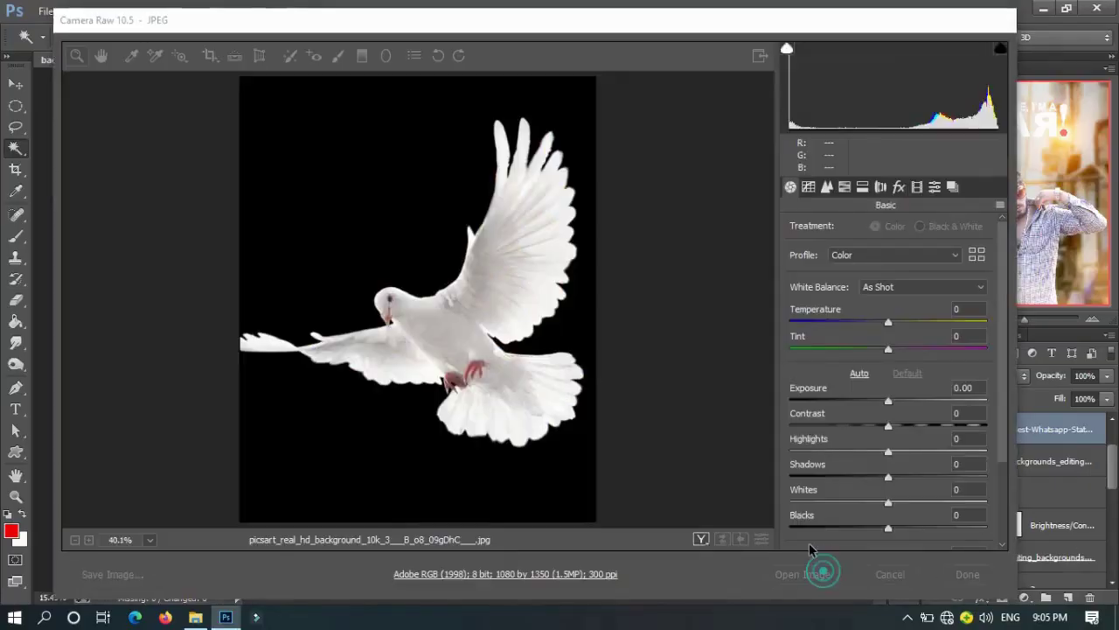
{"action": "left_click", "coordinate": [820, 572]}
Select the dove's black backdrop with Color Range, expand it, and drag the dove into badal.psd
{"action": "left_click", "coordinate": [223, 11]}
{"action": "left_click", "coordinate": [262, 167]}
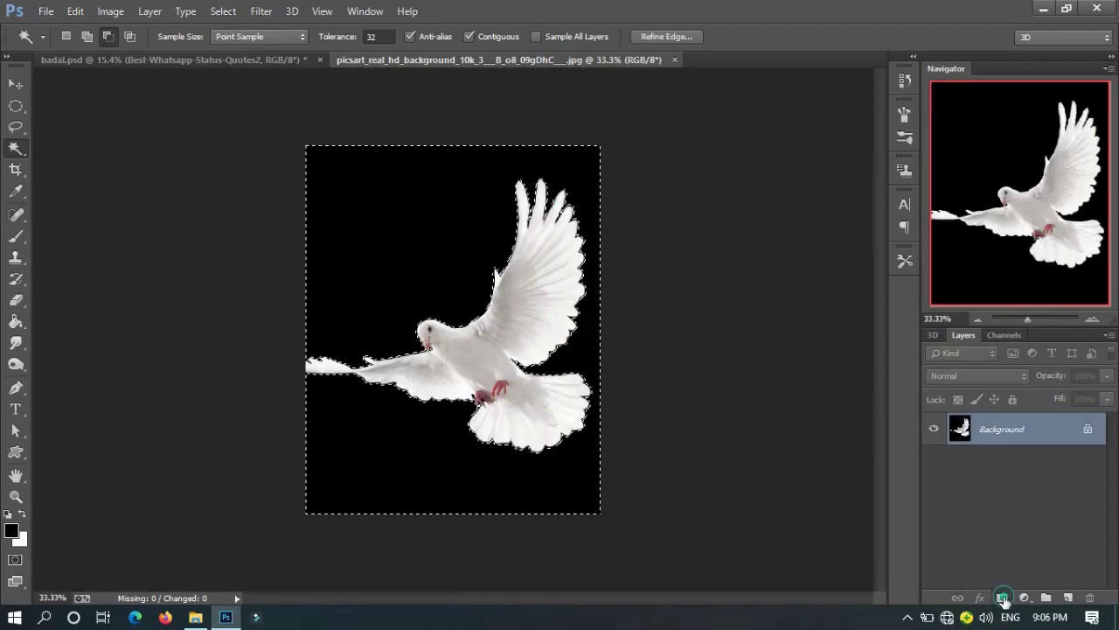
{"action": "left_click", "coordinate": [223, 11]}
{"action": "mouse_move", "coordinate": [262, 207]}
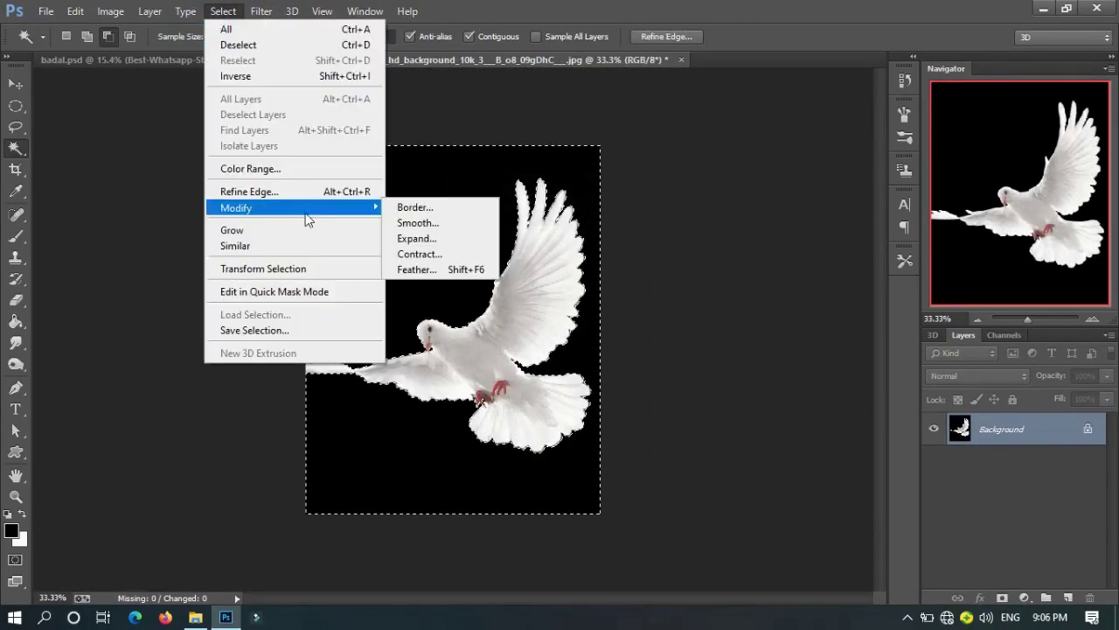
{"action": "left_click", "coordinate": [416, 238]}
{"action": "left_click", "coordinate": [643, 232]}
{"action": "left_click_drag", "start_coordinate": [512, 300], "coordinate": [617, 262]}
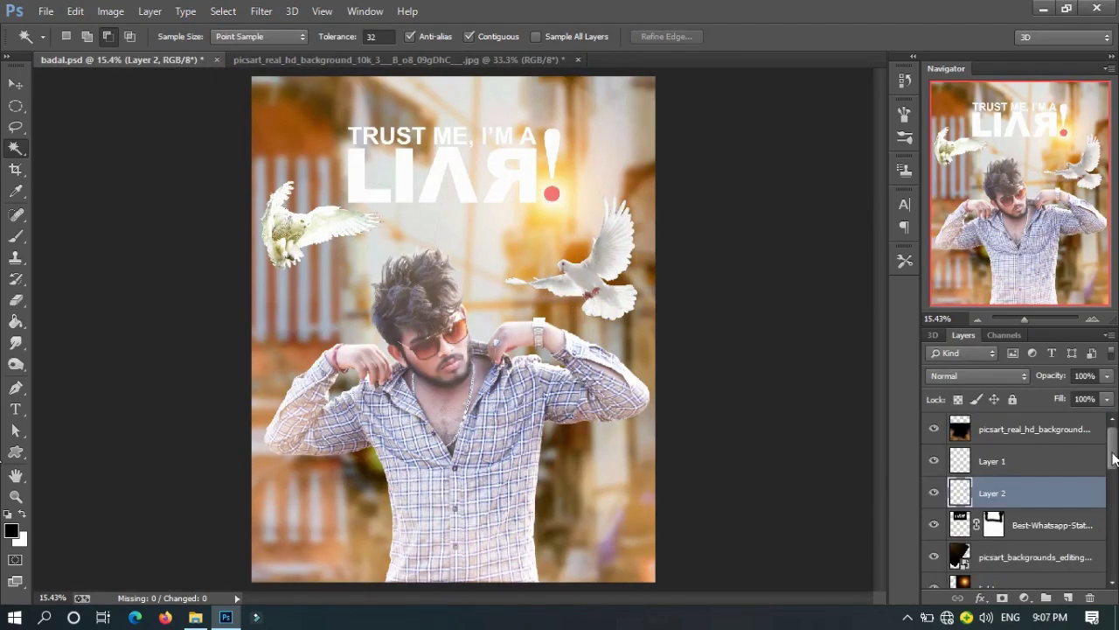
Remove the owl and move the dove layer below Group 1 copy 3
{"action": "key", "text": "ctrl+z"}
{"action": "scroll", "coordinate": [1117, 521], "scroll_direction": "up", "scroll_amount": 5}
{"action": "scroll", "coordinate": [1049, 507], "scroll_direction": "down", "scroll_amount": 3}
{"action": "left_click", "coordinate": [1041, 494]}
{"action": "left_click_drag", "start_coordinate": [1041, 494], "coordinate": [1041, 529]}
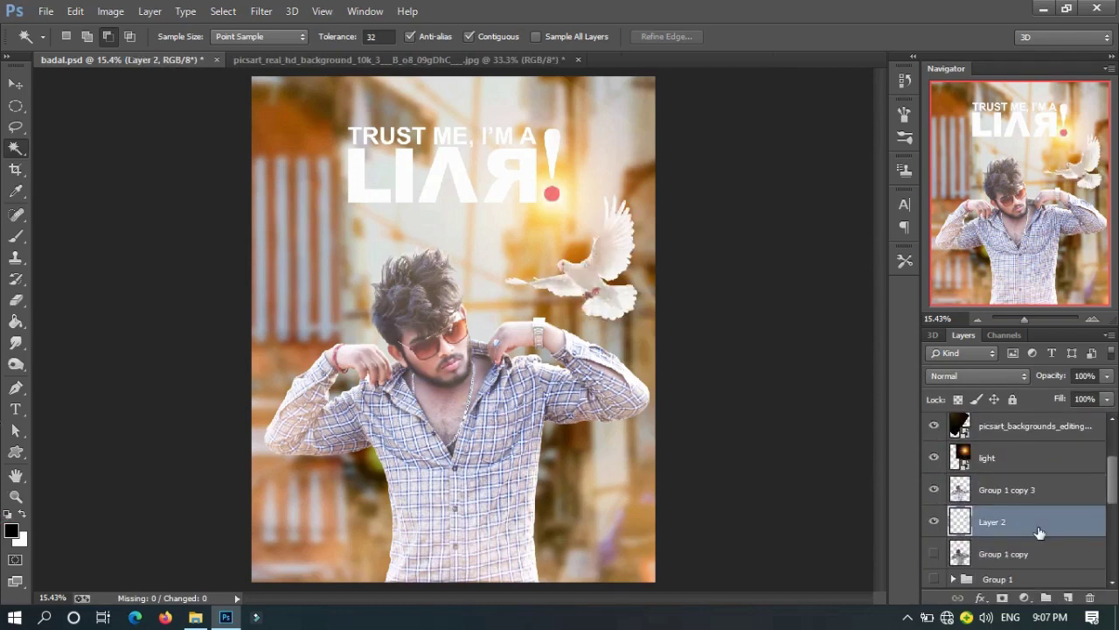
Add a layer mask to the orange light overlay layer for brush painting
{"action": "left_click", "coordinate": [1040, 429]}
{"action": "left_click", "coordinate": [1024, 598]}
{"action": "key", "text": "b"}
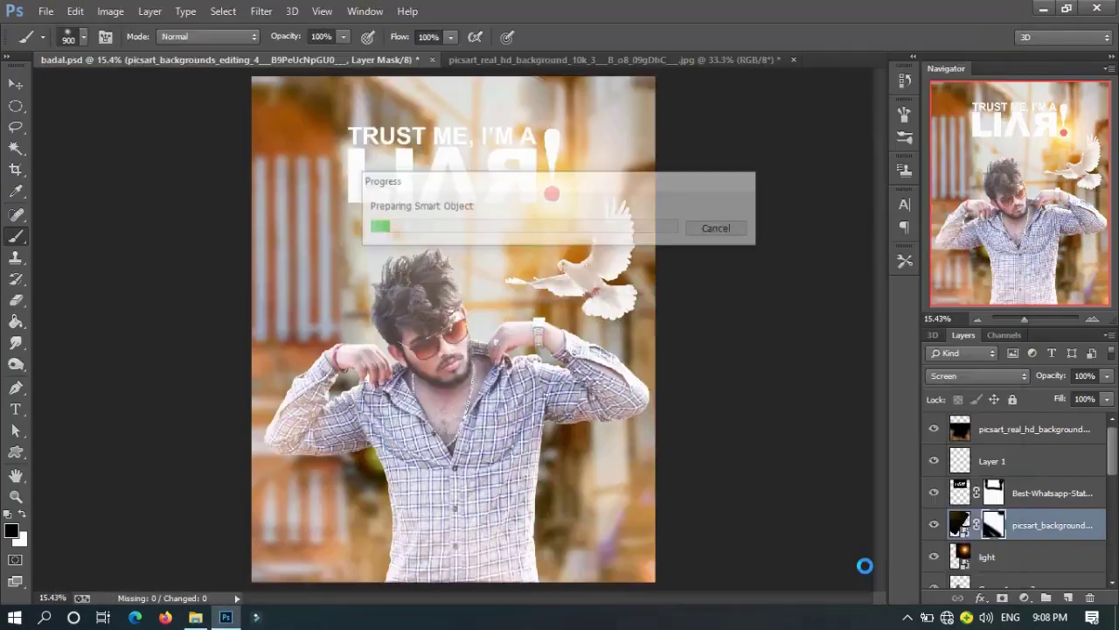
Stretch the sparkle overlay to fill the canvas and give it a layer mask
{"action": "left_click_drag", "start_coordinate": [525, 350], "coordinate": [637, 599]}
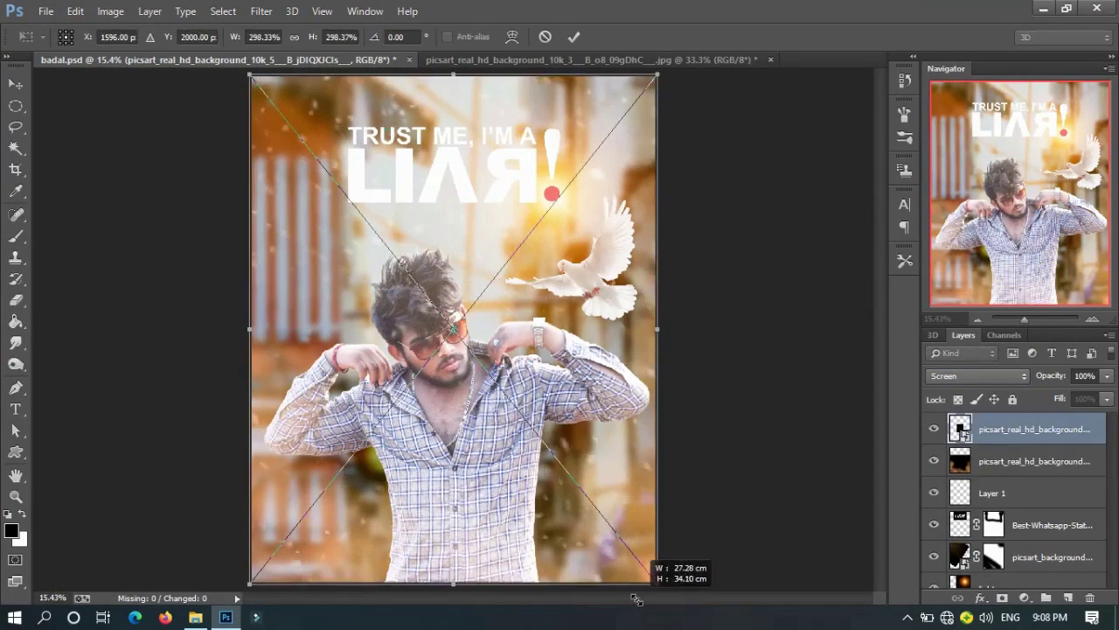
{"action": "key", "text": "Return"}
{"action": "left_click", "coordinate": [1002, 598]}
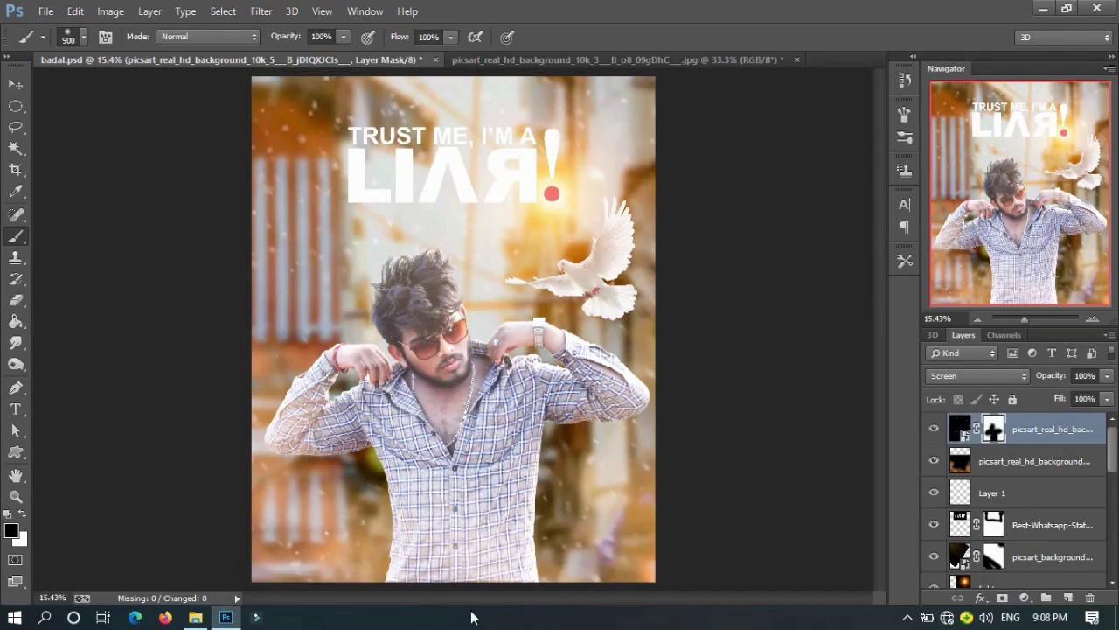
Select the quote text layer and view its layer options without changes
{"action": "left_click", "coordinate": [1043, 529]}
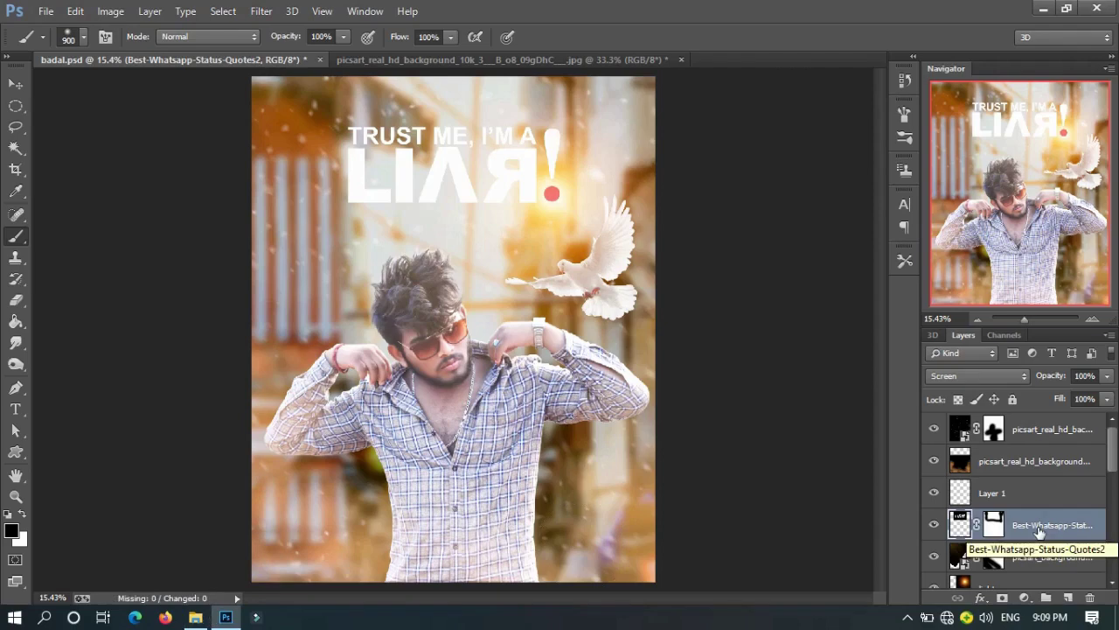
{"action": "right_click", "coordinate": [1039, 529]}
{"action": "key", "text": "Escape"}
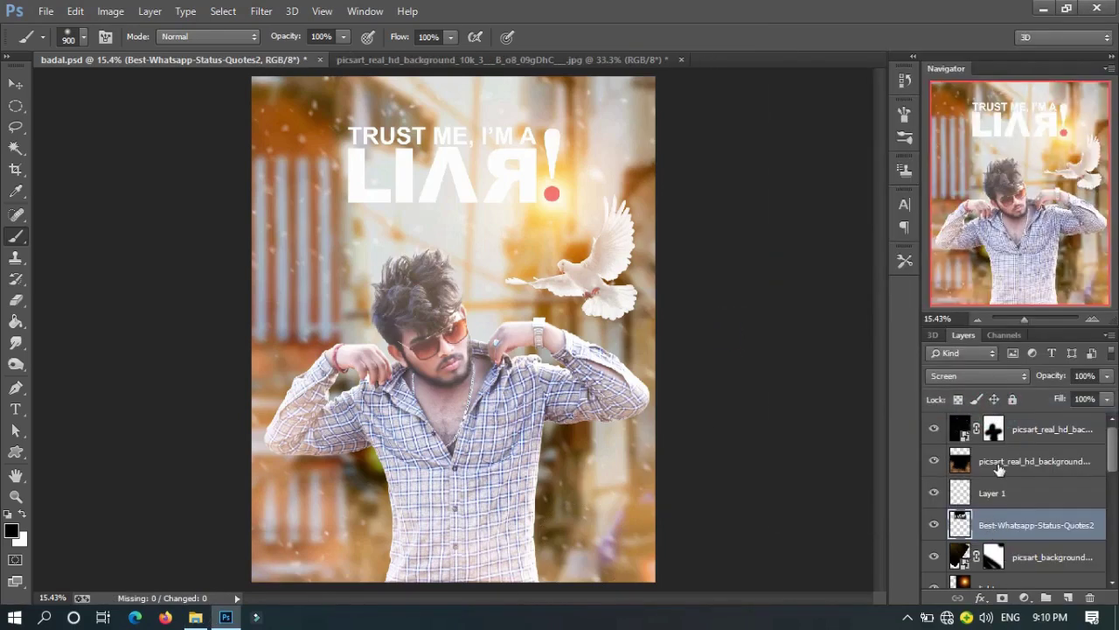
Select the title text by Color Range, trimming the stray area and adding the red dot
{"action": "left_click", "coordinate": [223, 10]}
{"action": "left_click", "coordinate": [253, 167]}
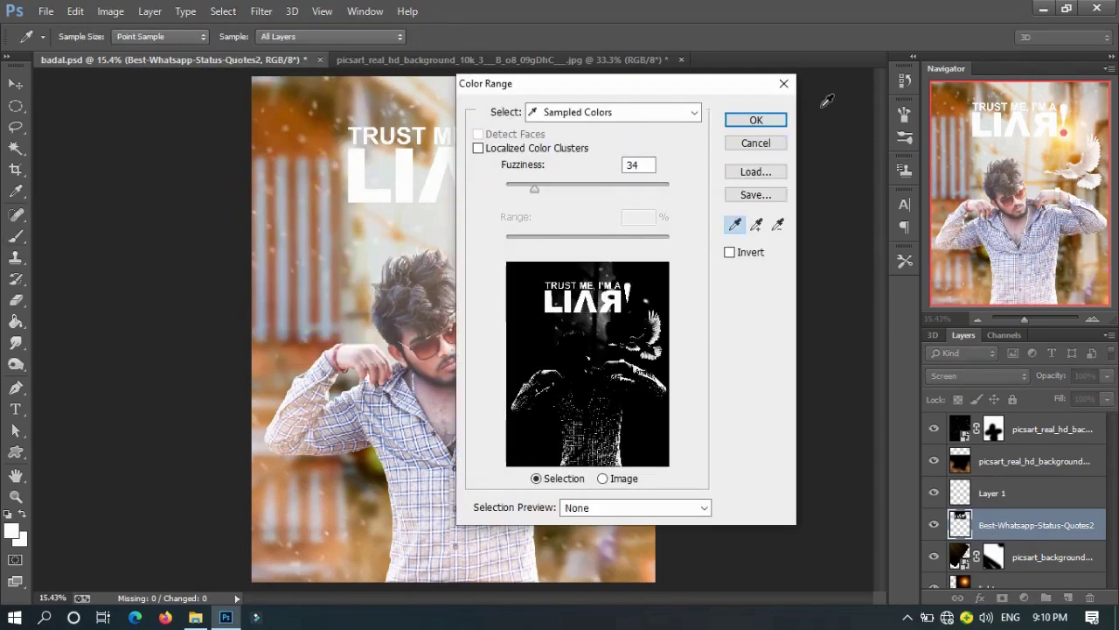
{"action": "left_click", "coordinate": [731, 121]}
{"action": "left_click", "coordinate": [13, 150]}
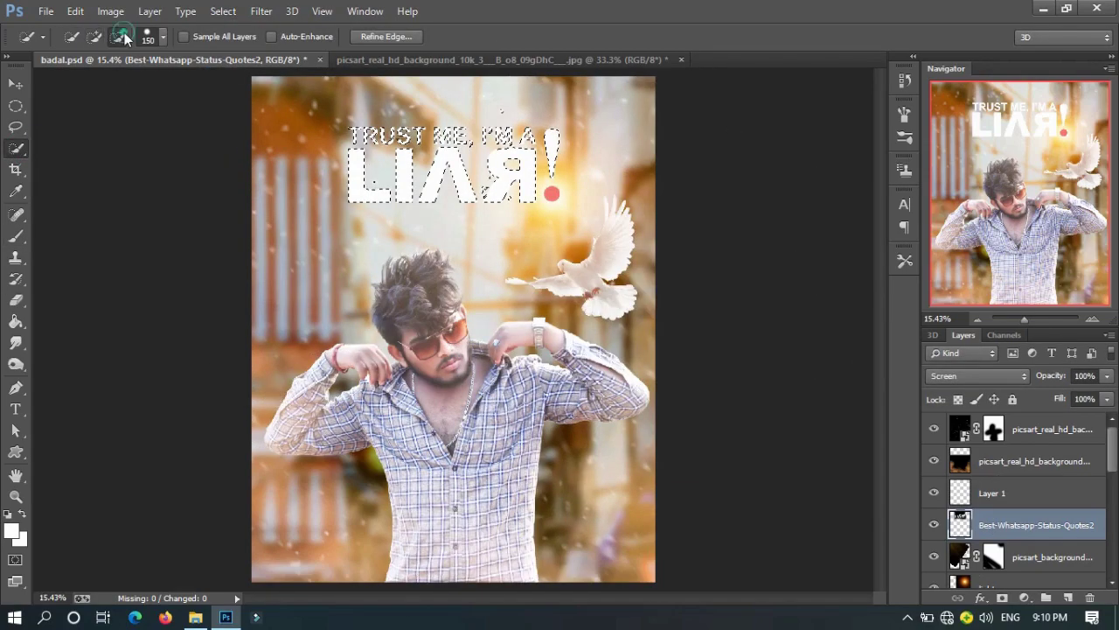
{"action": "scroll", "coordinate": [630, 442], "scroll_direction": "up", "scroll_amount": 2}
{"action": "scroll", "coordinate": [712, 287], "scroll_direction": "up", "scroll_amount": 3}
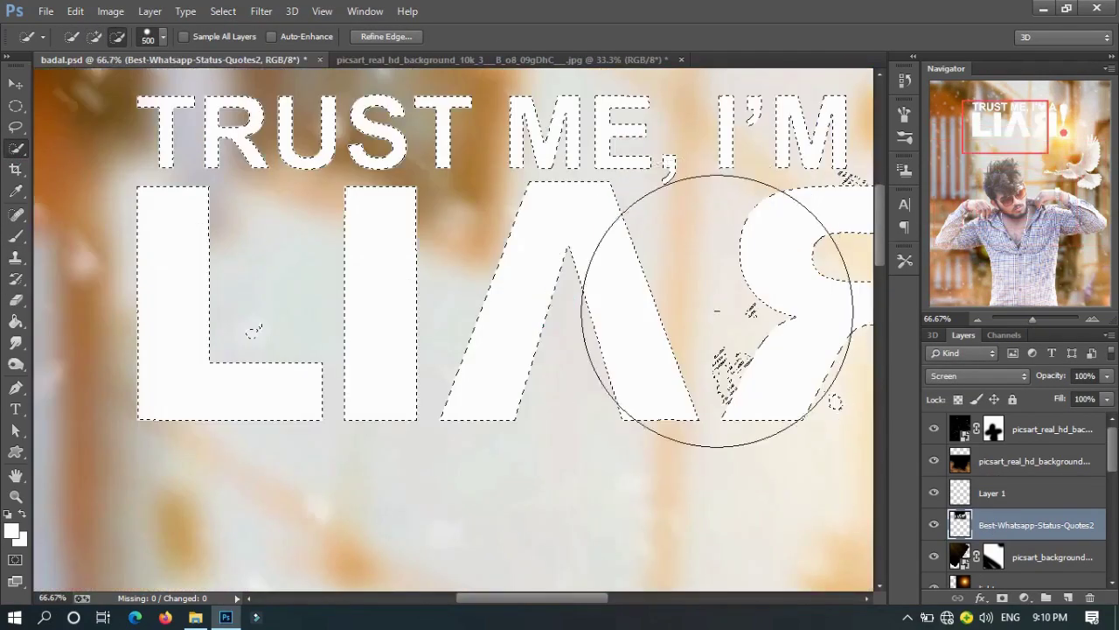
{"action": "left_click_drag", "start_coordinate": [835, 402], "coordinate": [538, 521]}
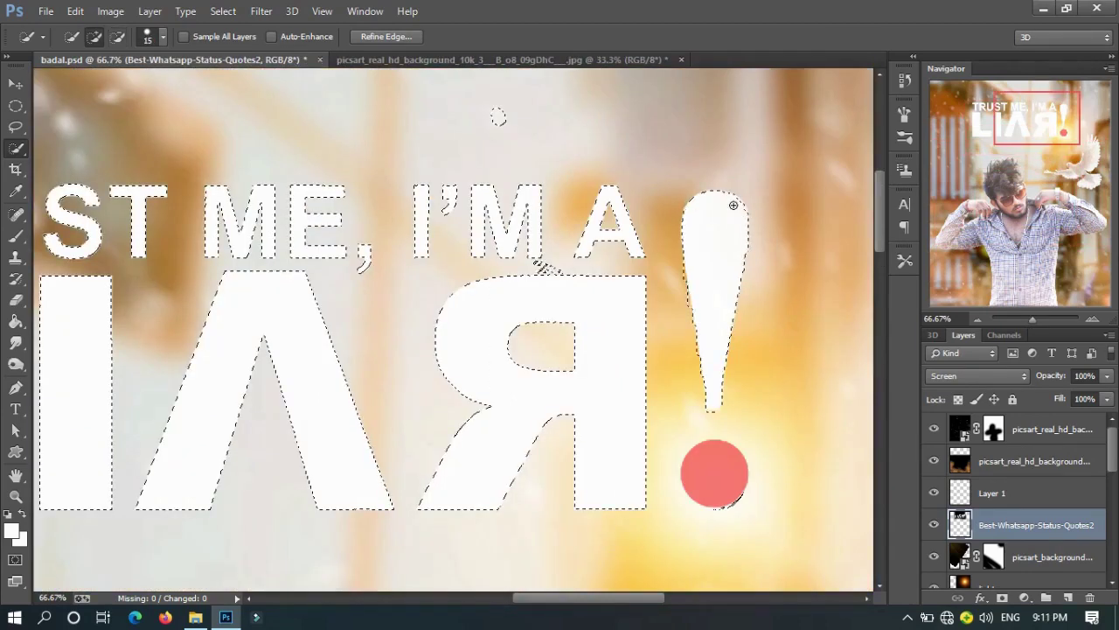
{"action": "left_click_drag", "start_coordinate": [542, 267], "coordinate": [579, 272]}
{"action": "left_click", "coordinate": [718, 459]}
Fill the text selection with black on new Layer 3 and blur it with a large radius
{"action": "key", "text": "v"}
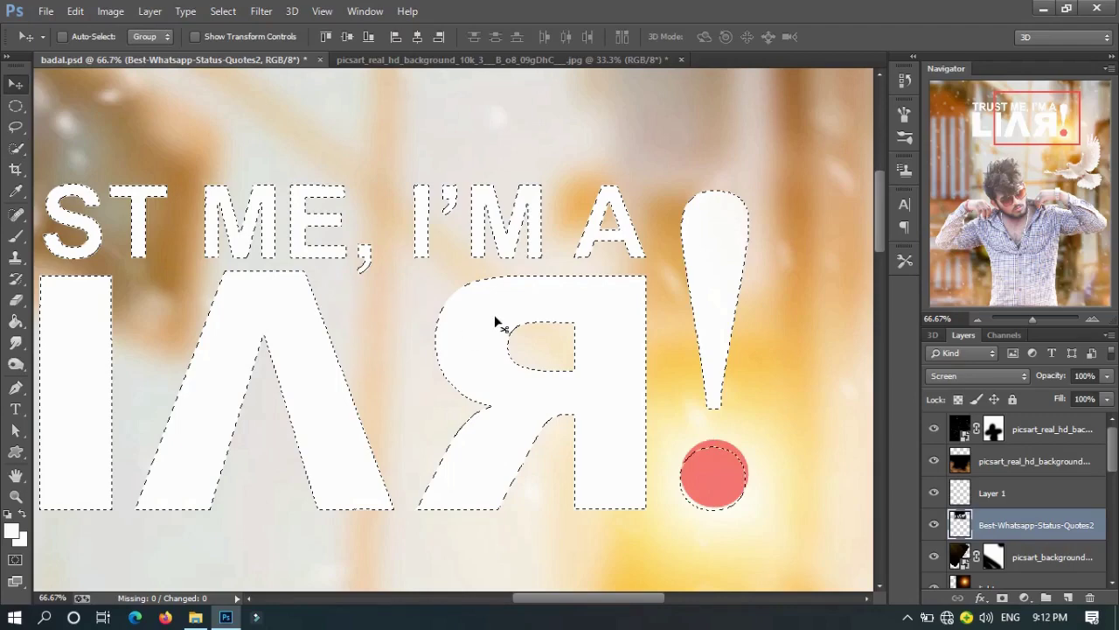
{"action": "key", "text": "ctrl+shift+alt+n"}
{"action": "key", "text": "x"}
{"action": "key", "text": "b"}
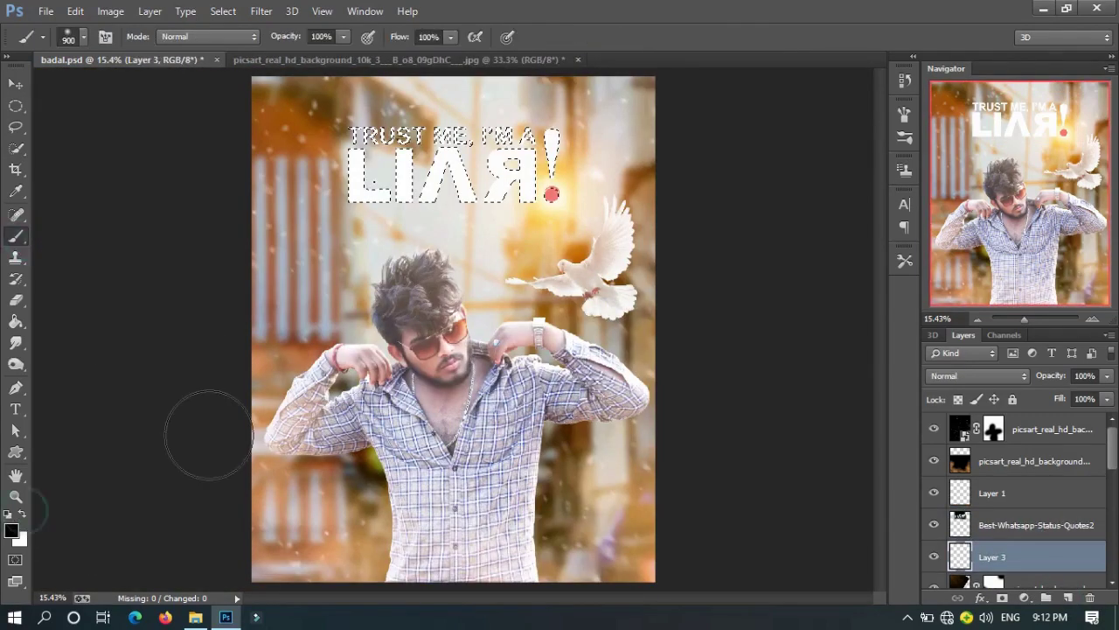
{"action": "left_click", "coordinate": [469, 160]}
{"action": "left_click", "coordinate": [261, 10]}
{"action": "left_click", "coordinate": [490, 289]}
{"action": "left_click_drag", "start_coordinate": [769, 274], "coordinate": [799, 282]}
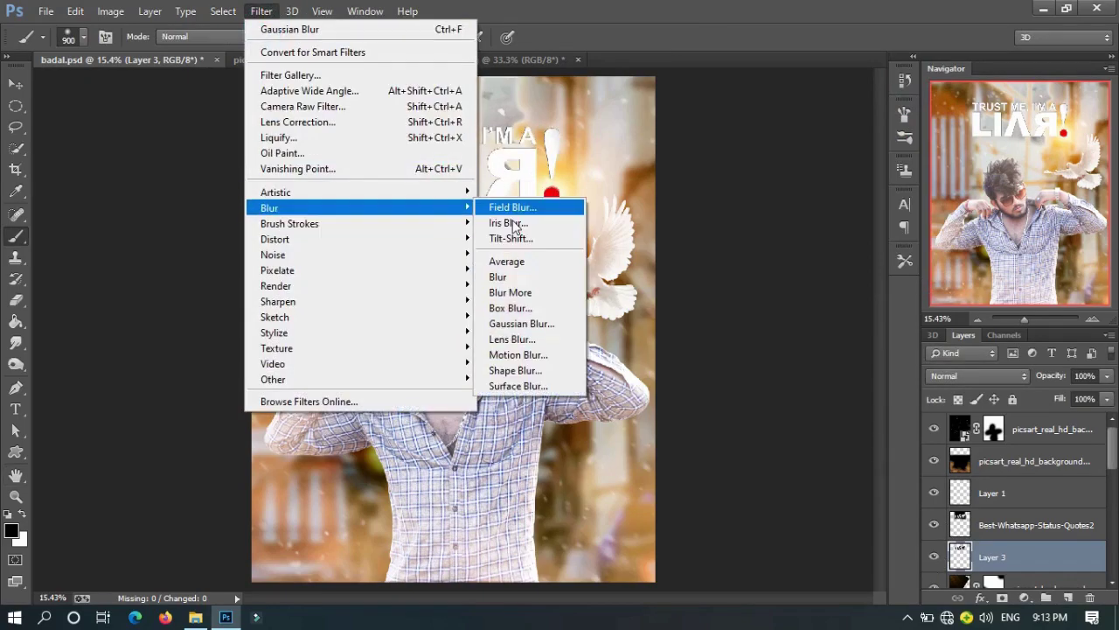
{"action": "left_click_drag", "start_coordinate": [773, 274], "coordinate": [815, 277]}
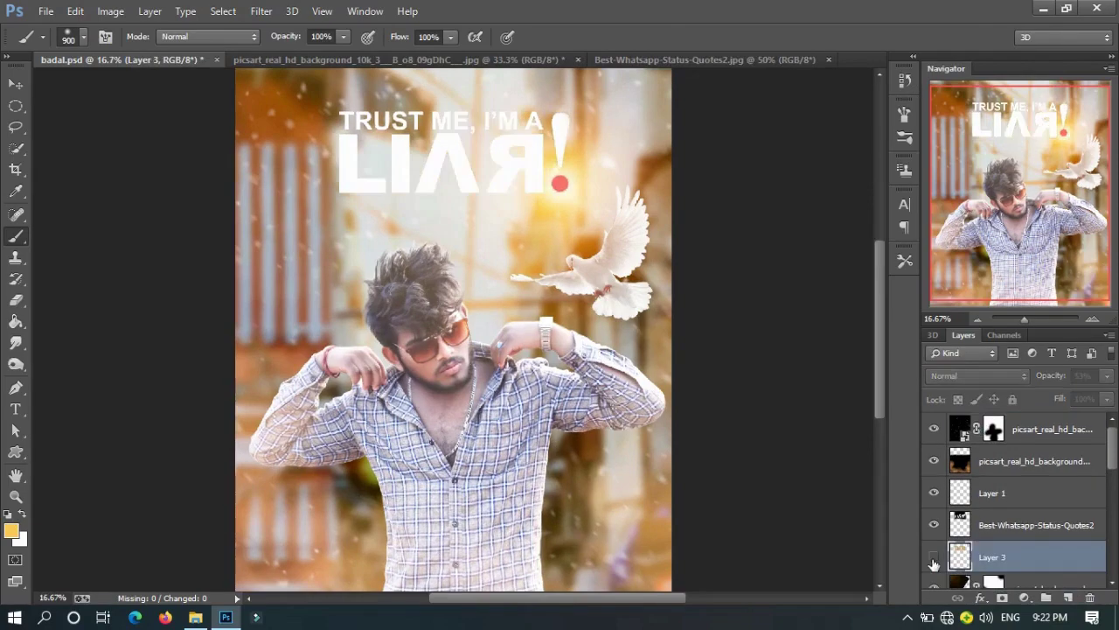
Stamp all visible layers and raise clarity on the stamp with the Camera Raw filter
{"action": "key", "text": "ctrl+alt+shift+e"}
{"action": "left_click", "coordinate": [260, 11]}
{"action": "left_click", "coordinate": [385, 106]}
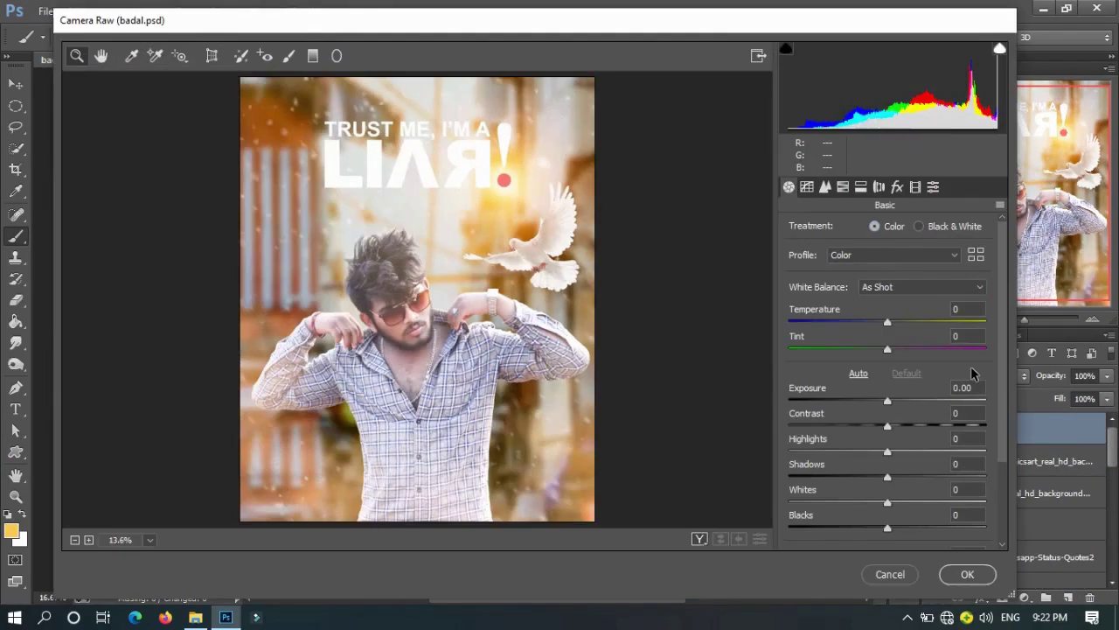
{"action": "left_click_drag", "start_coordinate": [918, 456], "coordinate": [925, 457]}
{"action": "left_click", "coordinate": [967, 573]}
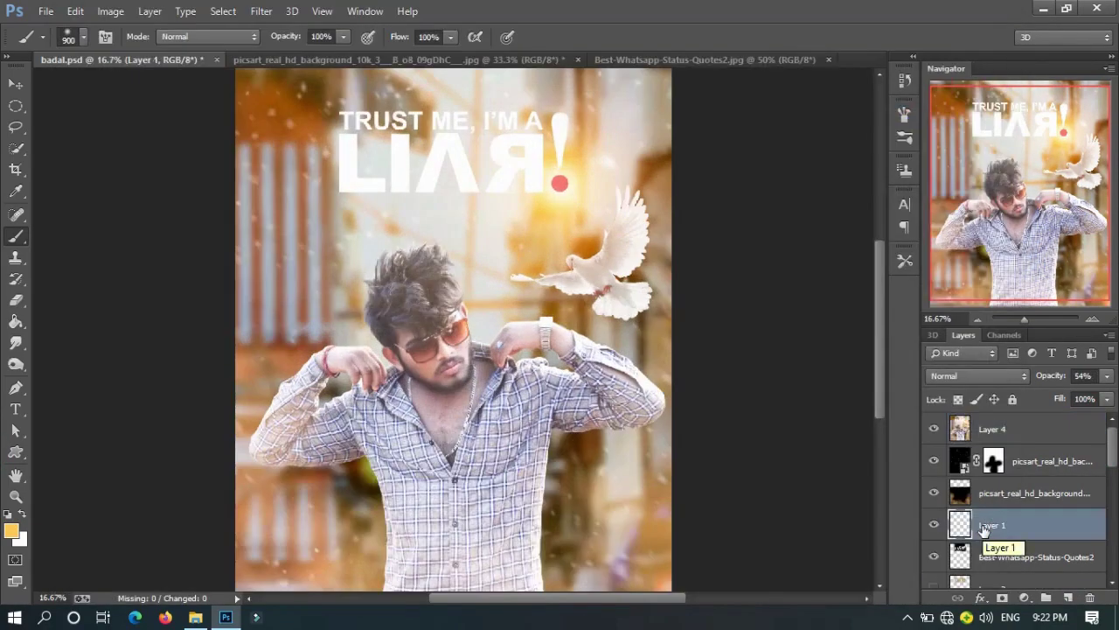
Apply another Gaussian Blur to the Layer 3 shadow
{"action": "left_click", "coordinate": [960, 573]}
{"action": "key", "text": "d"}
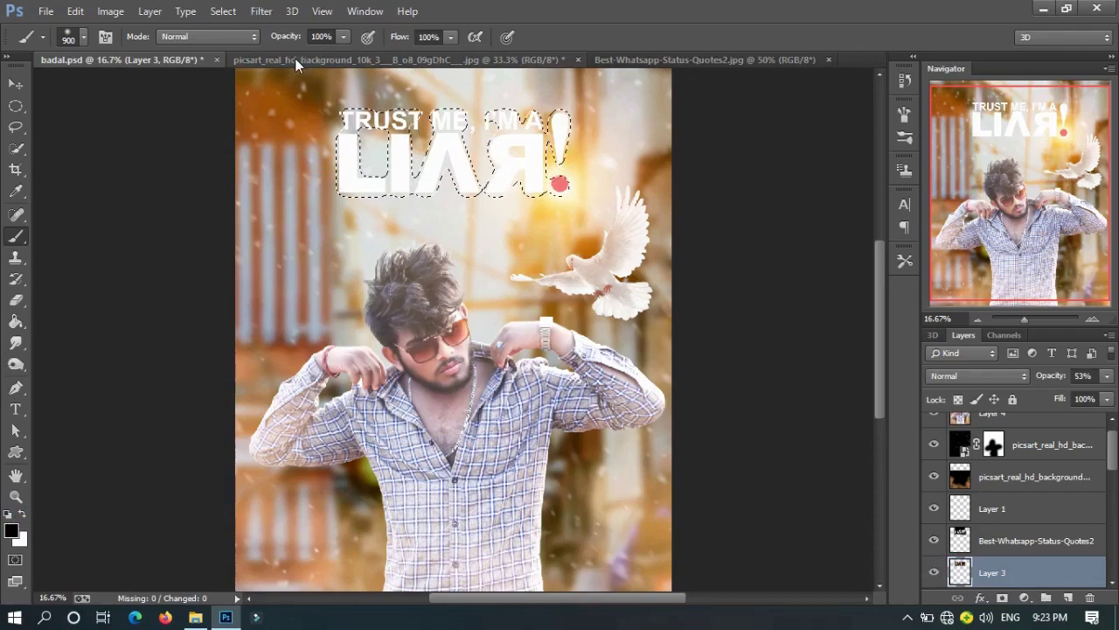
{"action": "left_click", "coordinate": [261, 10]}
{"action": "left_click", "coordinate": [513, 323]}
{"action": "key", "text": "Return"}
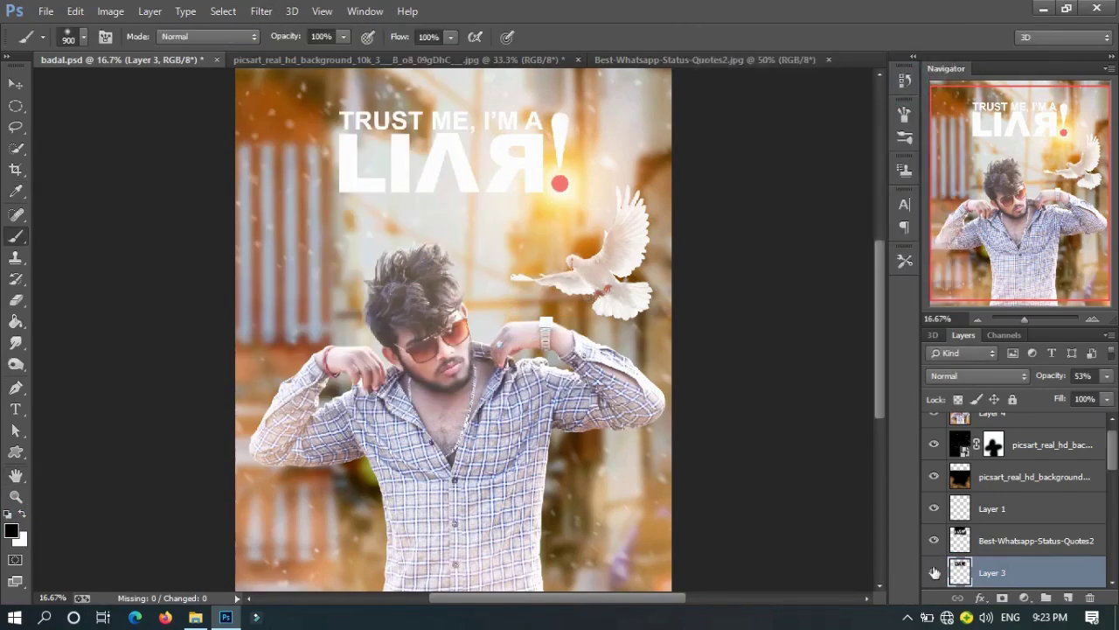
{"action": "scroll", "coordinate": [988, 448], "scroll_direction": "up", "scroll_amount": 1}
{"action": "scroll", "coordinate": [989, 447], "scroll_direction": "down", "scroll_amount": 2}
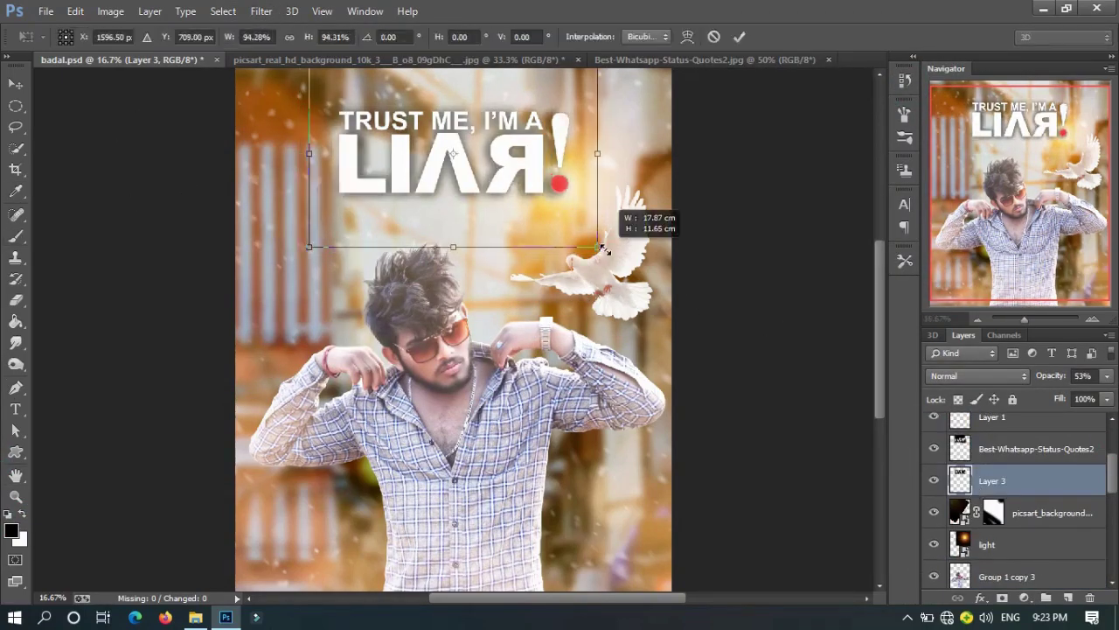
Contract the shadow's selection and apply it as a permanent layer mask on Layer 3
{"action": "left_click", "coordinate": [960, 480], "text": "ctrl"}
{"action": "left_click", "coordinate": [223, 10]}
{"action": "left_click", "coordinate": [411, 255]}
{"action": "key", "text": "Return"}
{"action": "left_click", "coordinate": [1025, 598]}
{"action": "right_click", "coordinate": [994, 480]}
{"action": "left_click", "coordinate": [999, 358]}
{"action": "key", "text": "Return"}
{"action": "left_click", "coordinate": [1025, 598]}
{"action": "right_click", "coordinate": [994, 483]}
{"action": "left_click", "coordinate": [961, 366]}
Erase shadow near the L of LIAR and soften it with a 97.7 Gaussian Blur
{"action": "key", "text": "e"}
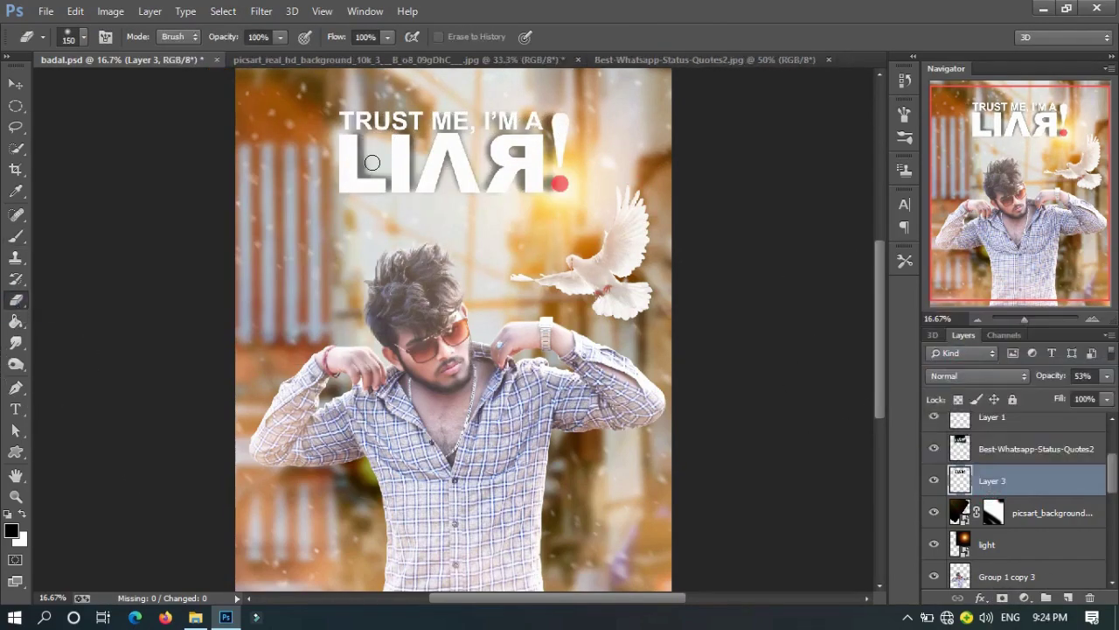
{"action": "left_click_drag", "start_coordinate": [359, 175], "coordinate": [372, 162]}
{"action": "left_click", "coordinate": [262, 10]}
{"action": "mouse_move", "coordinate": [269, 207]}
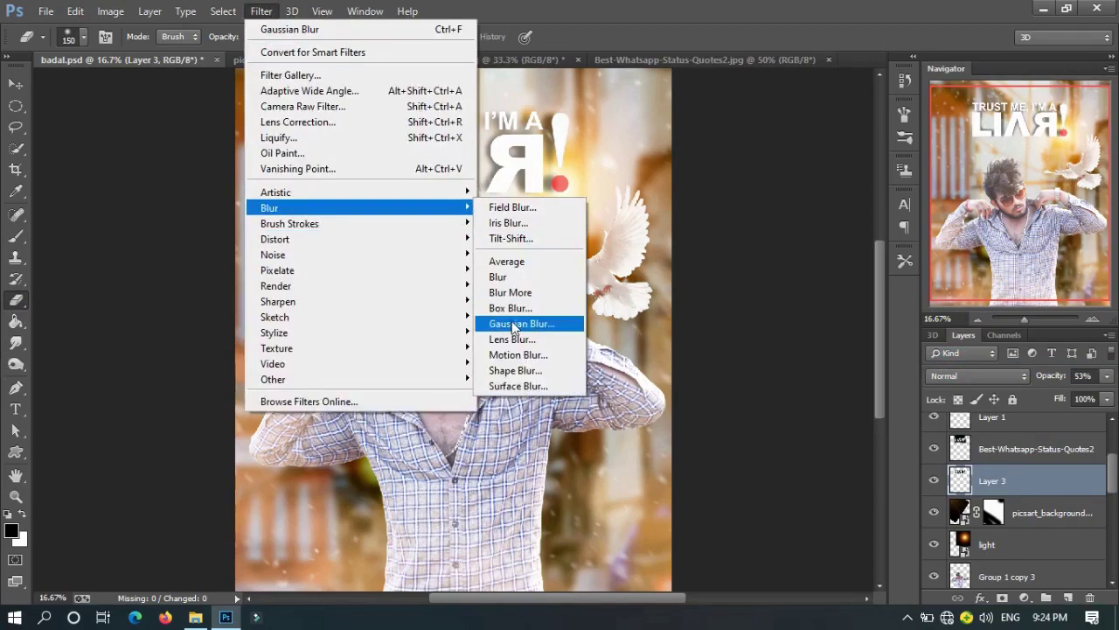
{"action": "left_click", "coordinate": [503, 308]}
{"action": "left_click", "coordinate": [901, 54]}
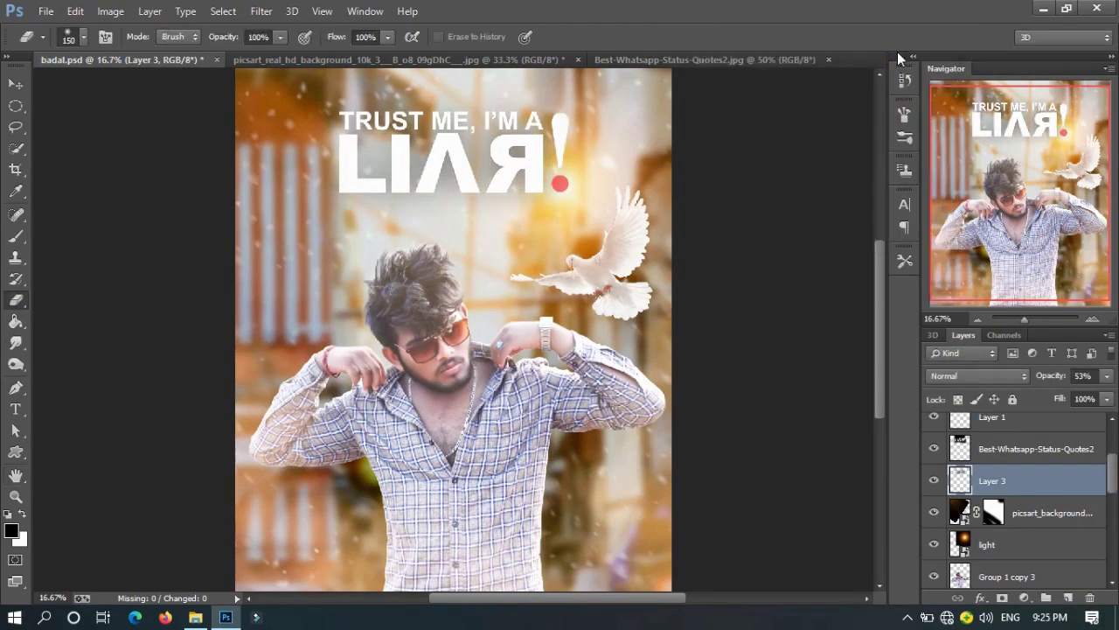
{"action": "left_click", "coordinate": [1024, 597]}
{"action": "left_click", "coordinate": [1024, 300]}
Replace the brightness tweak with a lightness-raising Hue/Saturation layer, then stamp everything into Layer 4
{"action": "left_click_drag", "start_coordinate": [850, 283], "coordinate": [826, 284]}
{"action": "left_click", "coordinate": [957, 496]}
{"action": "left_click", "coordinate": [1024, 598]}
{"action": "left_click", "coordinate": [1024, 332]}
{"action": "mouse_move", "coordinate": [850, 373]}
{"action": "left_mouse_down"}
{"action": "mouse_move", "coordinate": [1038, 381]}
{"action": "mouse_move", "coordinate": [914, 373]}
{"action": "left_mouse_up"}
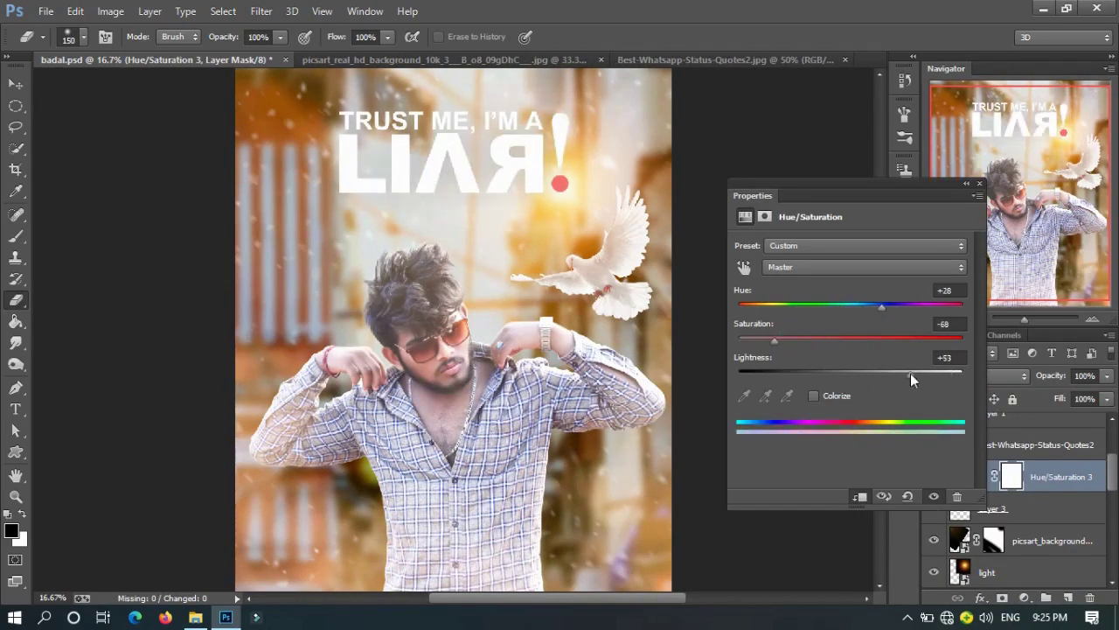
{"action": "key", "text": "ctrl+alt+shift+e"}
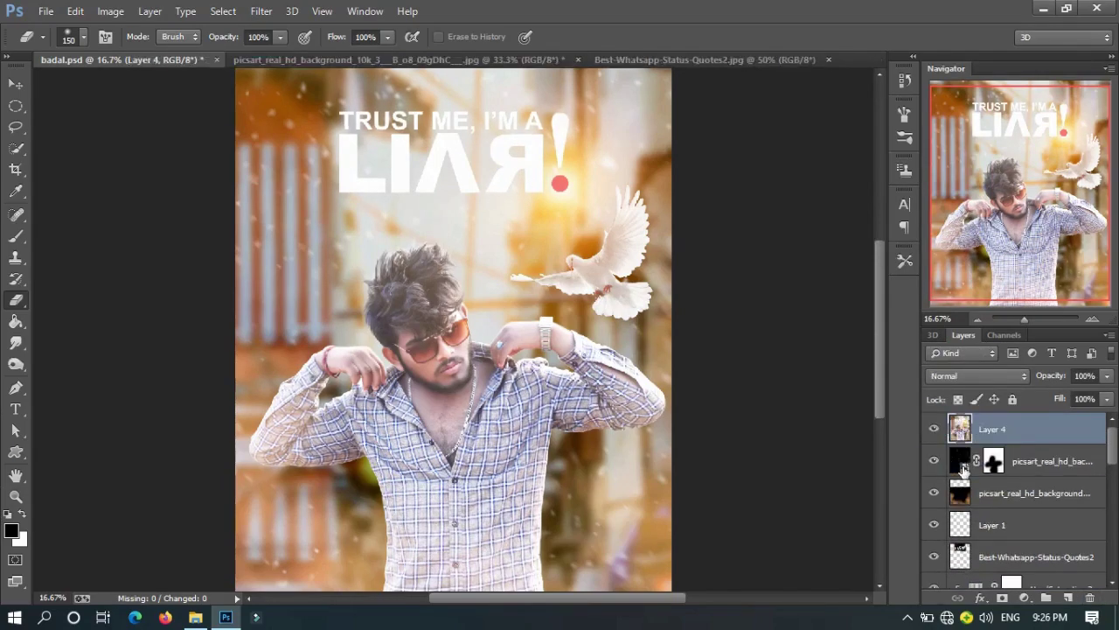
In Camera Raw Basic, set exposure +0.15, highlights +53, shadows -58, lifted blacks/whites, vibrance +20
{"action": "left_click", "coordinate": [262, 11]}
{"action": "left_click", "coordinate": [333, 101]}
{"action": "scroll", "coordinate": [887, 393], "scroll_direction": "down", "scroll_amount": 3}
{"action": "mouse_move", "coordinate": [887, 454]}
{"action": "left_mouse_down"}
{"action": "mouse_move", "coordinate": [854, 459]}
{"action": "mouse_move", "coordinate": [912, 459]}
{"action": "mouse_move", "coordinate": [933, 478]}
{"action": "left_mouse_up"}
{"action": "mouse_move", "coordinate": [991, 514]}
{"action": "left_mouse_down"}
{"action": "mouse_move", "coordinate": [908, 510]}
{"action": "mouse_move", "coordinate": [901, 539]}
{"action": "left_mouse_up"}
{"action": "left_click_drag", "start_coordinate": [887, 415], "coordinate": [958, 416]}
{"action": "mouse_move", "coordinate": [888, 390]}
{"action": "left_mouse_down"}
{"action": "mouse_move", "coordinate": [916, 390]}
{"action": "mouse_move", "coordinate": [832, 367]}
{"action": "left_mouse_up"}
{"action": "left_click_drag", "start_coordinate": [888, 341], "coordinate": [940, 341]}
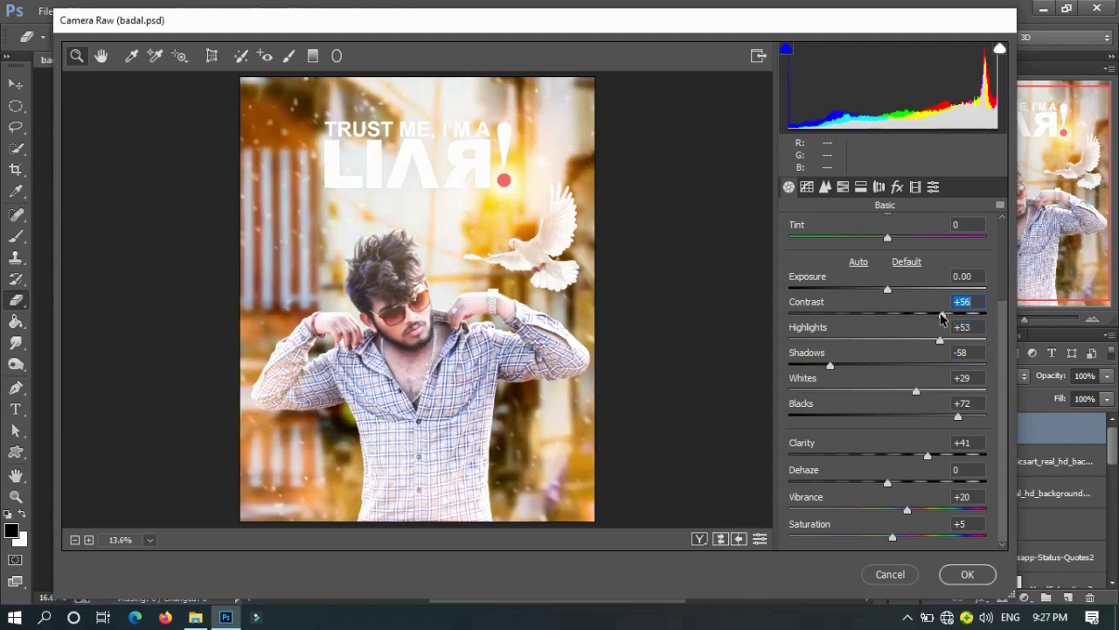
{"action": "left_click_drag", "start_coordinate": [887, 290], "coordinate": [945, 286]}
In HSL, shift red hue +54 and blue hue +53, desaturate purples and blues, and apply
{"action": "left_click", "coordinate": [842, 187]}
{"action": "left_click", "coordinate": [903, 226]}
{"action": "left_click", "coordinate": [794, 226]}
{"action": "key", "text": "Tab"}
{"action": "key", "text": "Tab"}
{"action": "left_click_drag", "start_coordinate": [892, 416], "coordinate": [944, 417]}
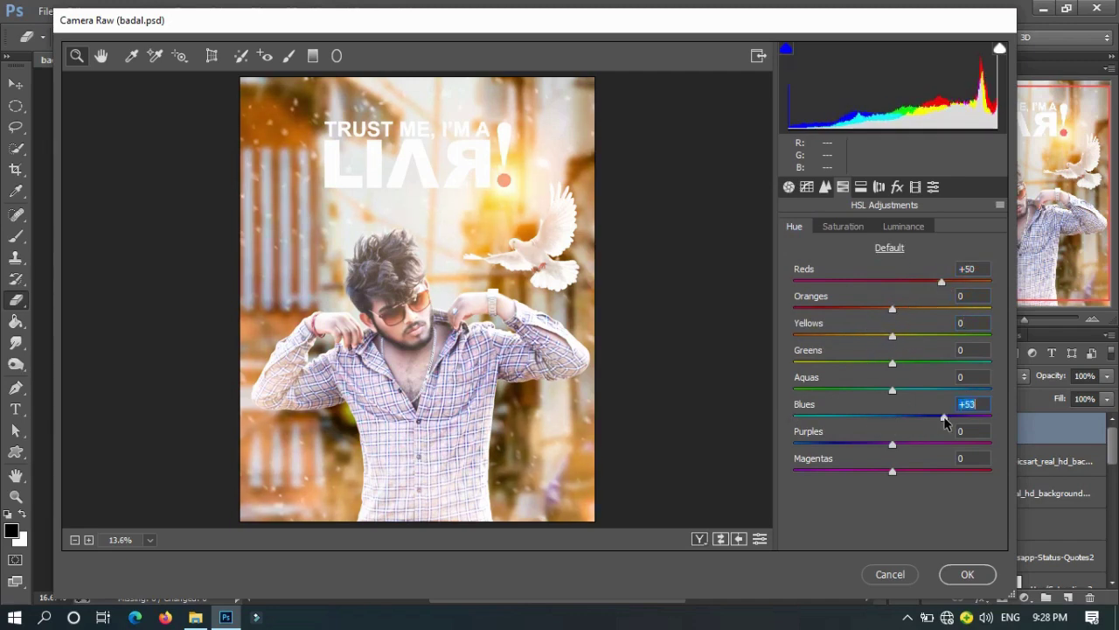
{"action": "left_click", "coordinate": [843, 227]}
{"action": "left_click_drag", "start_coordinate": [892, 444], "coordinate": [715, 458]}
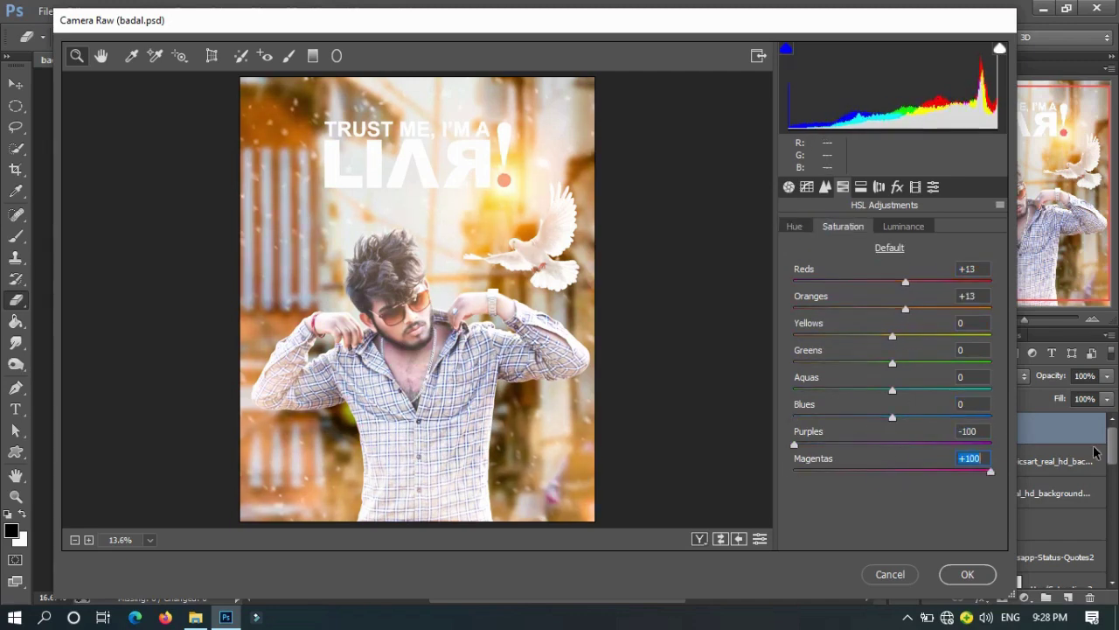
{"action": "left_click_drag", "start_coordinate": [892, 417], "coordinate": [849, 418]}
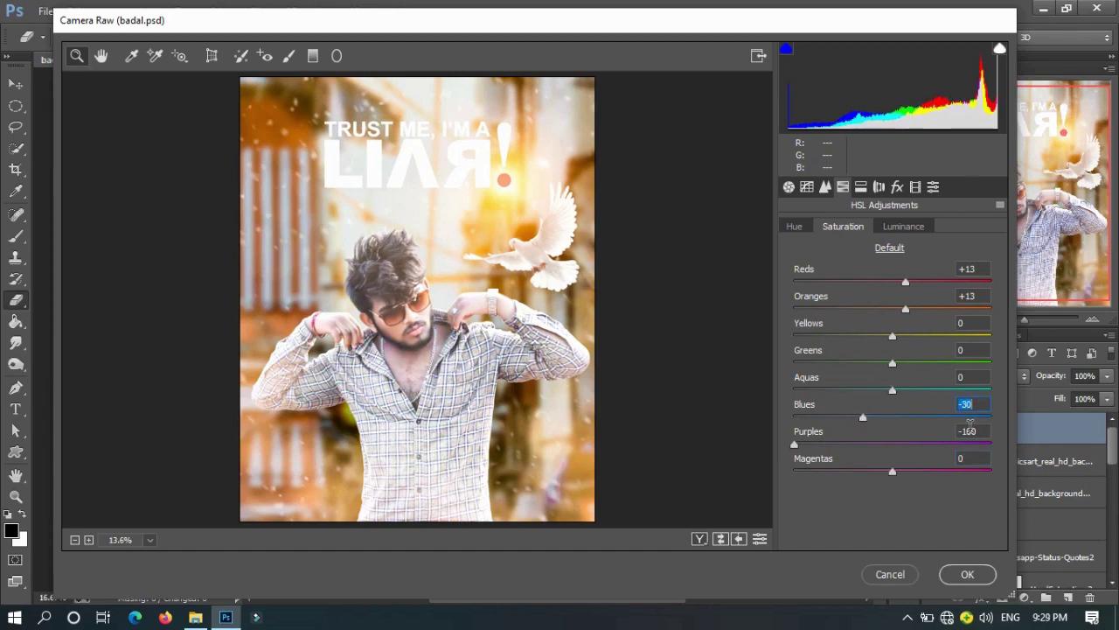
{"action": "left_click", "coordinate": [794, 227]}
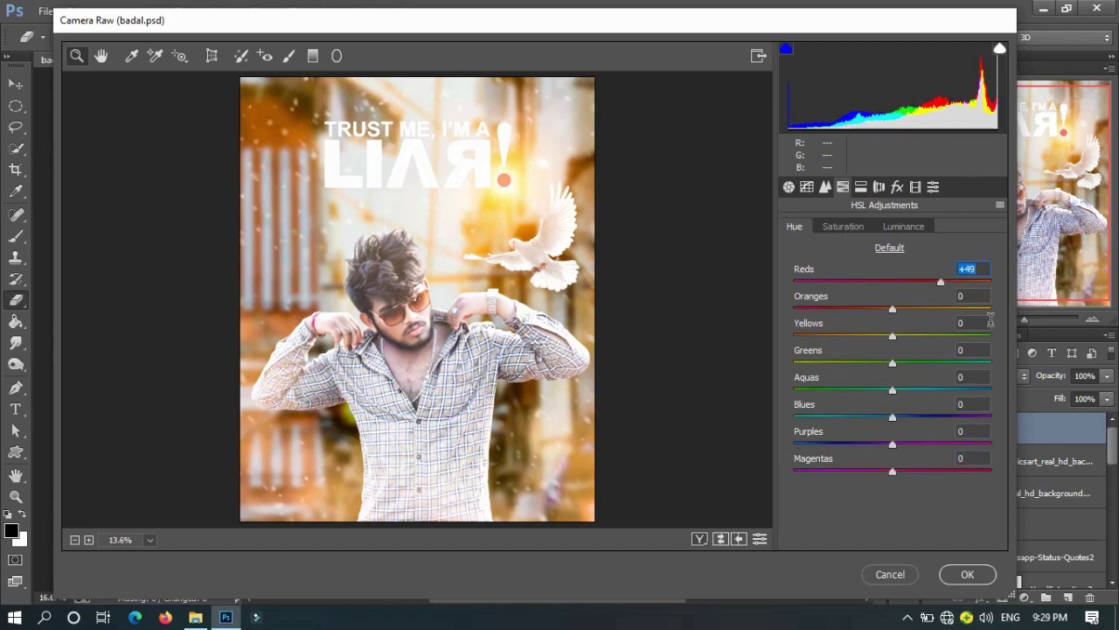
{"action": "key", "text": "Return"}
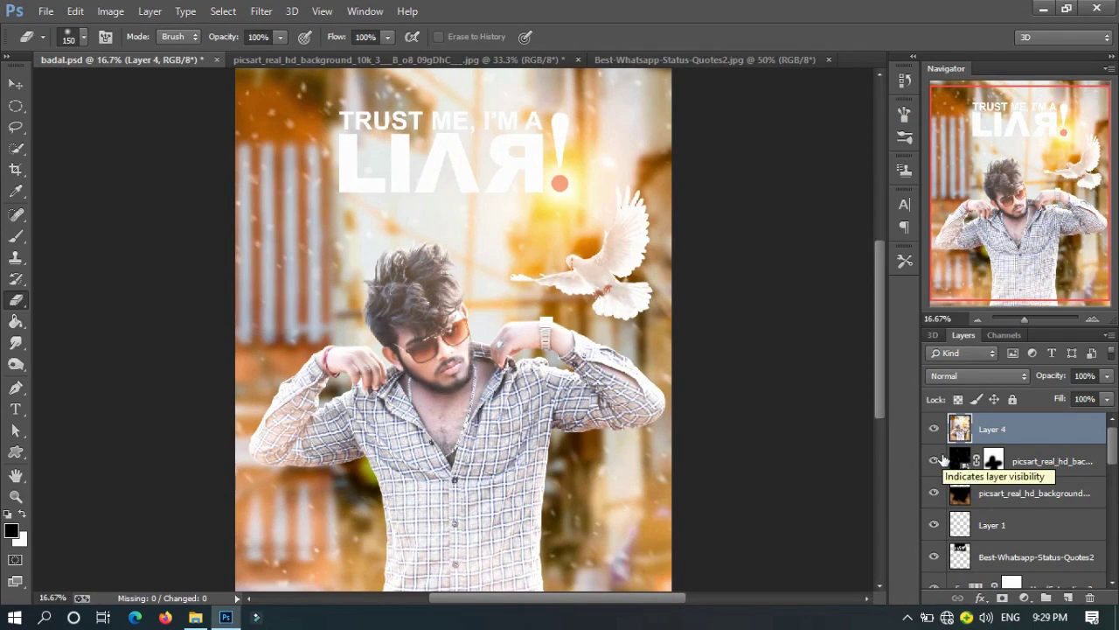
{"action": "left_click", "coordinate": [933, 432]}
{"action": "left_click", "coordinate": [934, 432]}
{"action": "left_click", "coordinate": [934, 432]}
{"action": "left_click", "coordinate": [934, 432]}
{"action": "left_click", "coordinate": [934, 432]}
{"action": "left_click", "coordinate": [934, 432]}
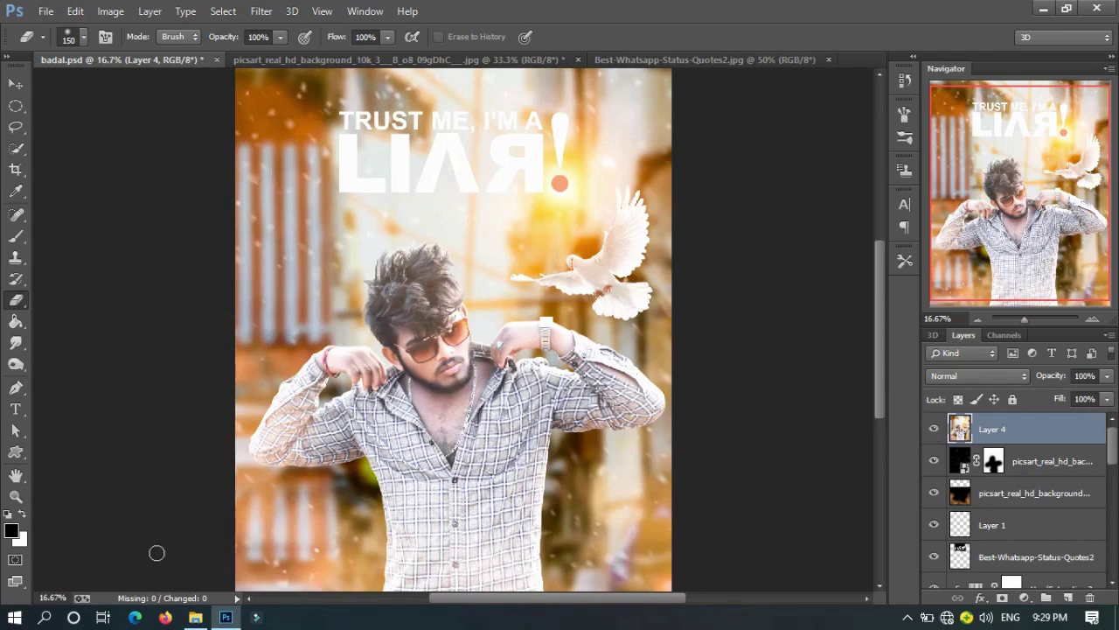
{"action": "left_click", "coordinate": [195, 616]}
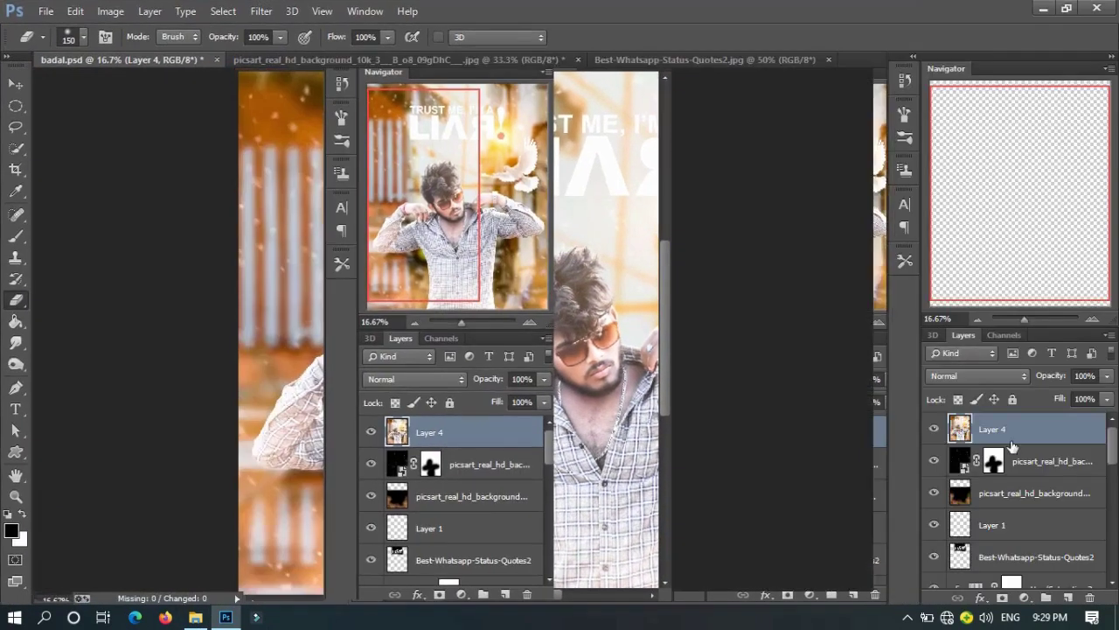